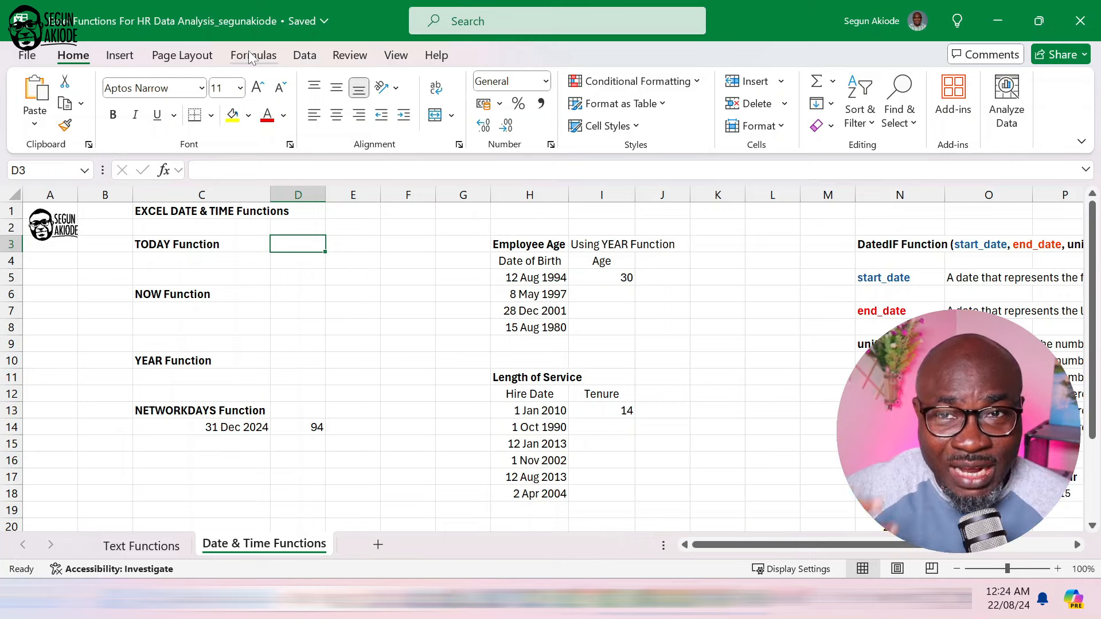
- Look through the list of available date and time functions
{"action": "left_click", "coordinate": [251, 56]}
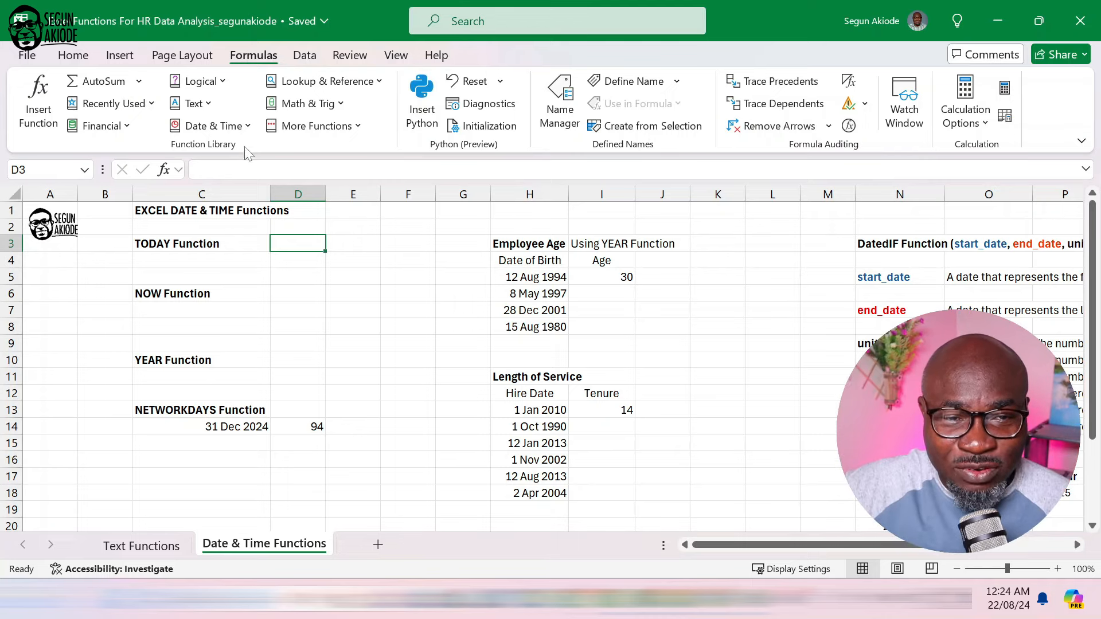
{"action": "left_click", "coordinate": [249, 127]}
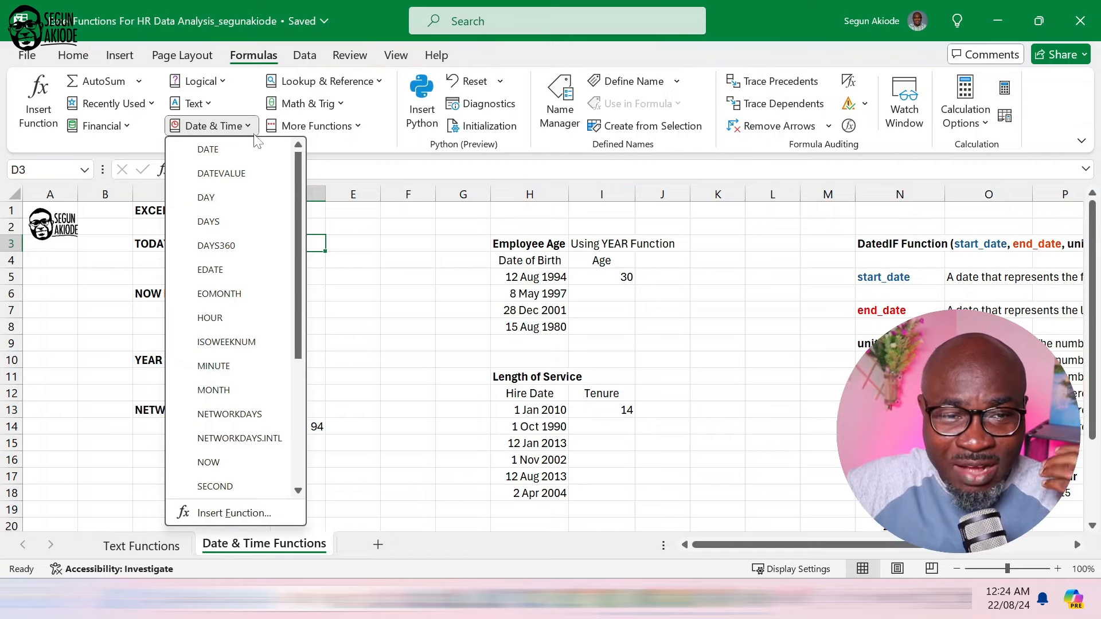
{"action": "left_click_drag", "start_coordinate": [298, 193], "coordinate": [310, 290]}
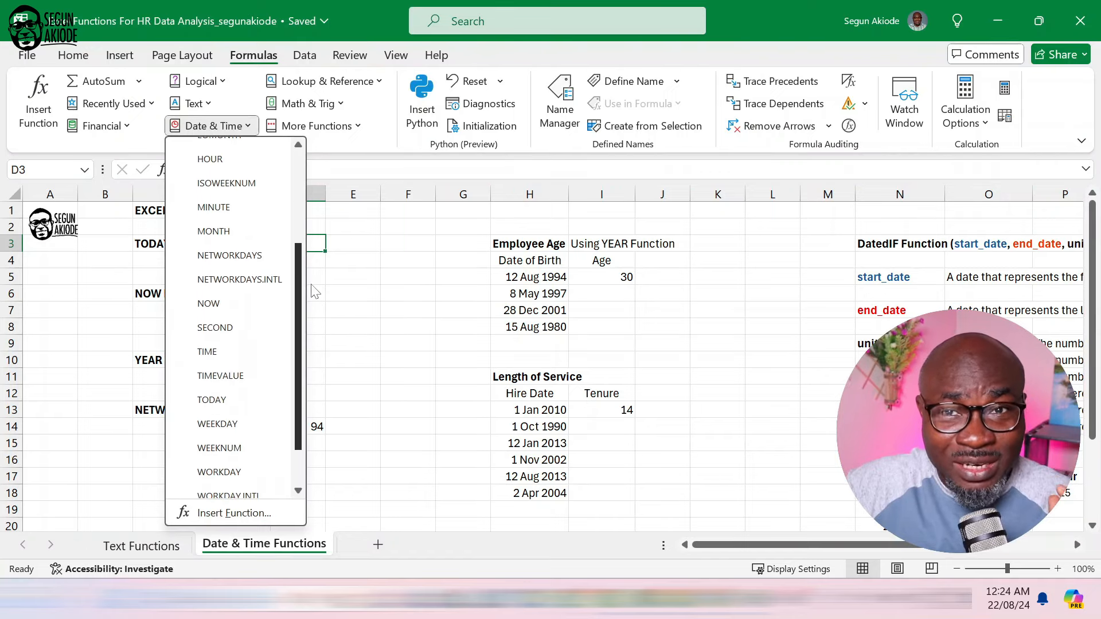
{"action": "left_click", "coordinate": [394, 300]}
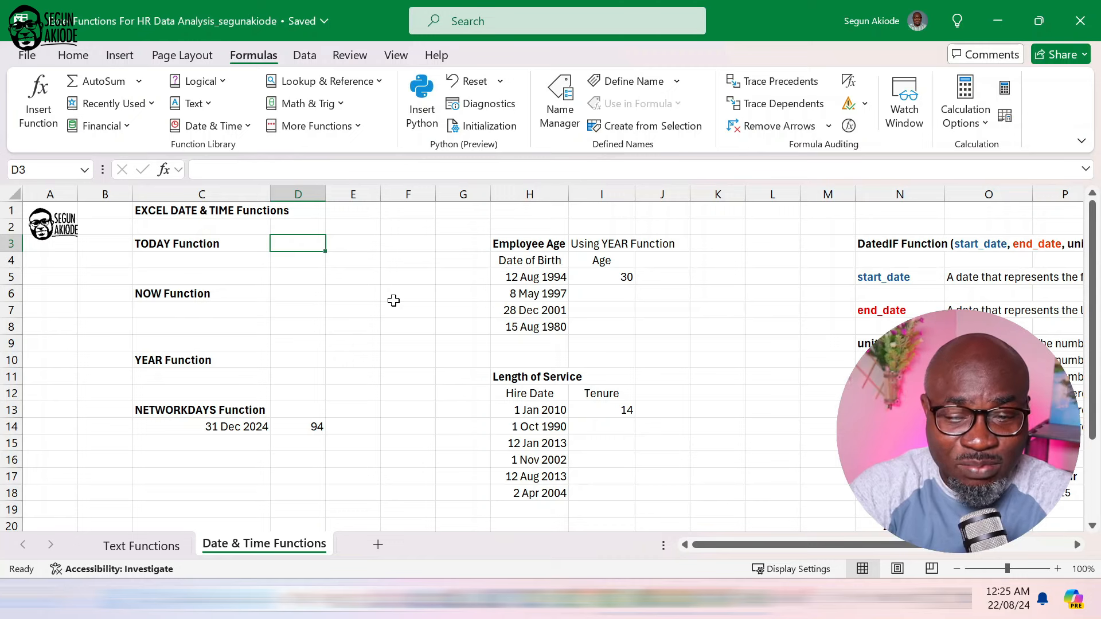
- Enter the formula =TODAY() in cell D3 beside the TODAY Function label
{"action": "type", "text": "="}
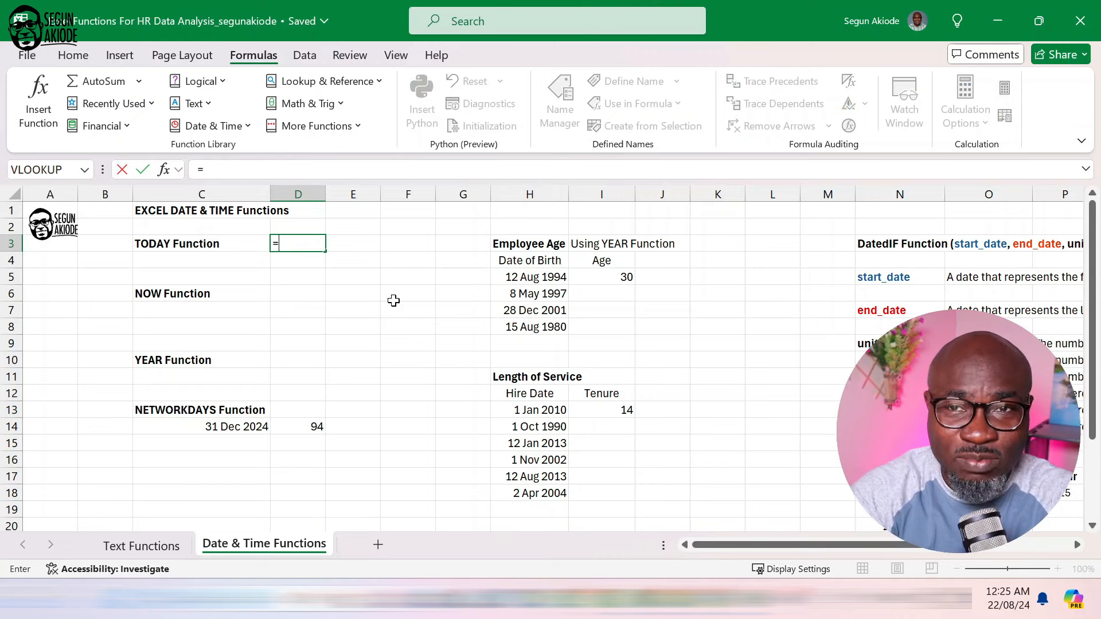
{"action": "type", "text": "To"}
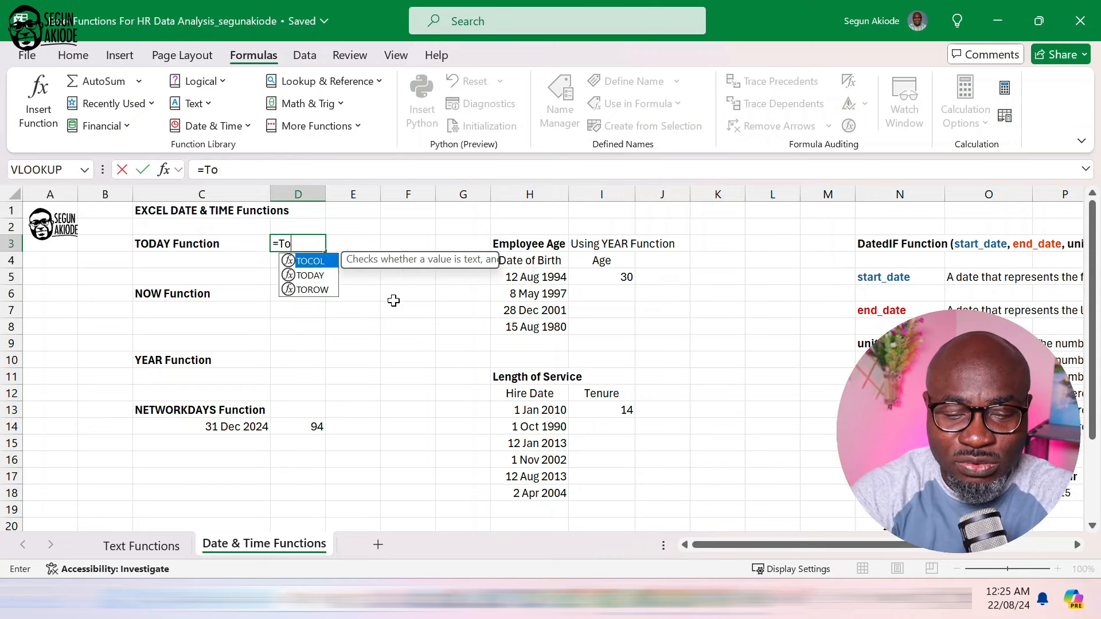
{"action": "type", "text": "day"}
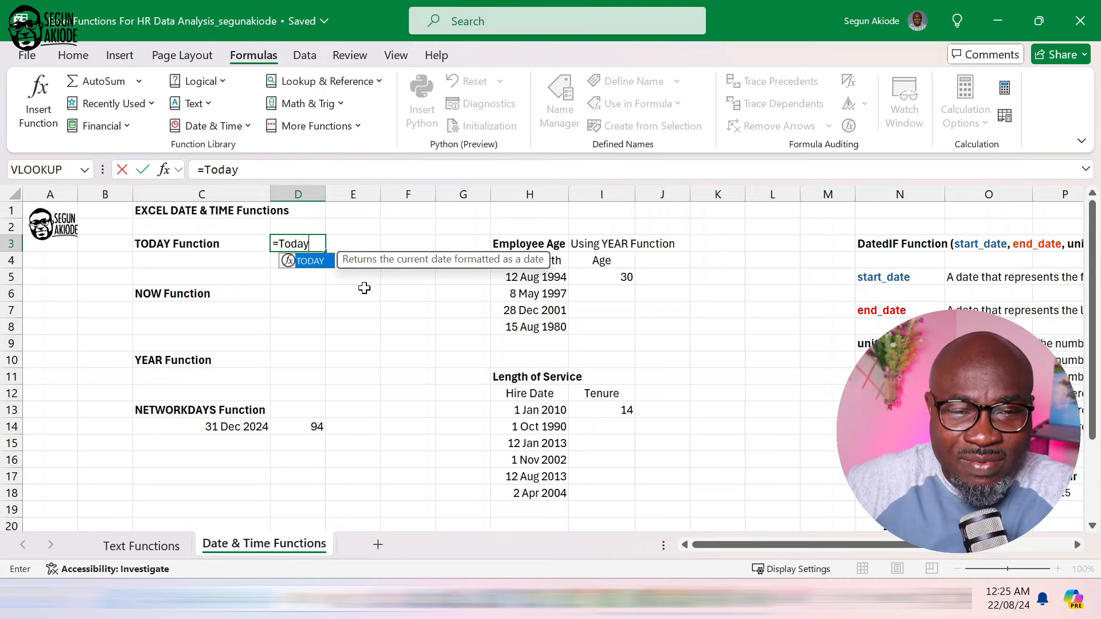
{"action": "double_click", "coordinate": [295, 262]}
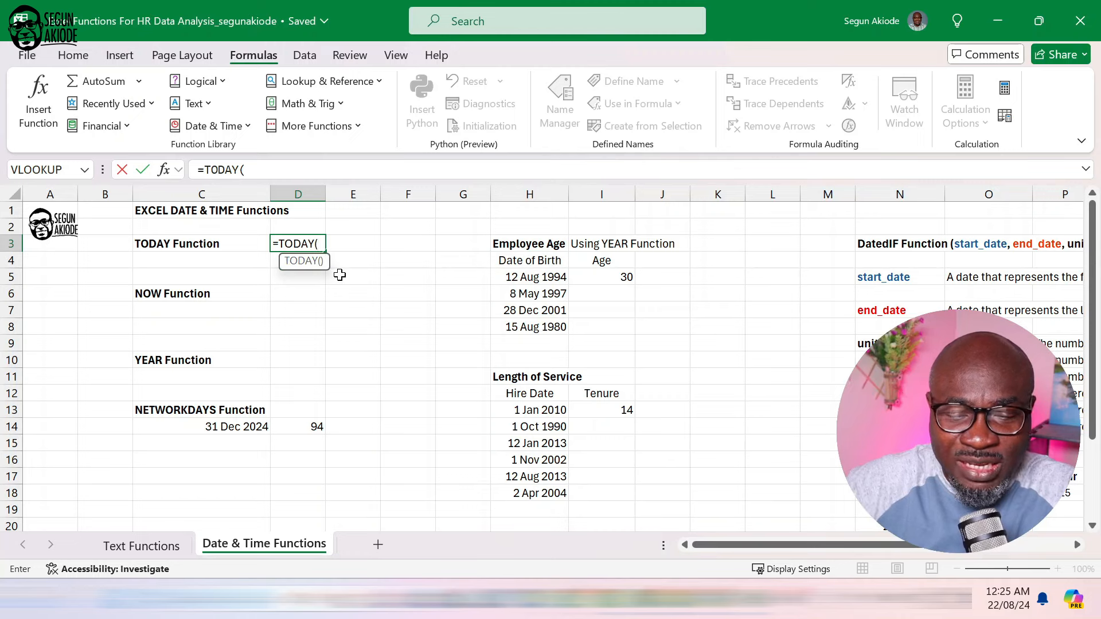
{"action": "type", "text": ")"}
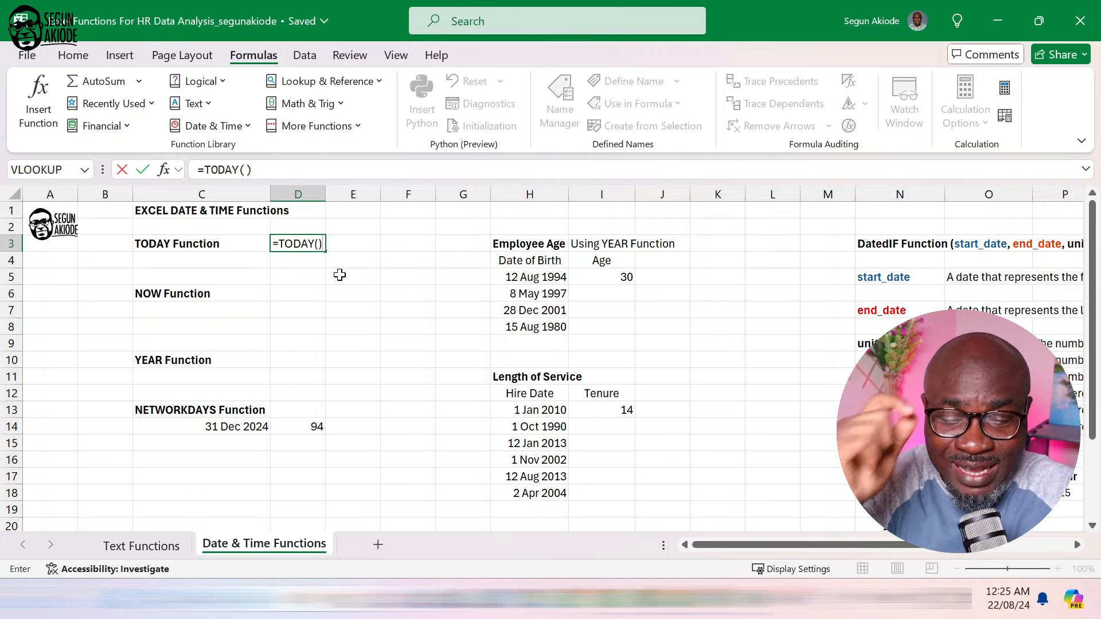
{"action": "key", "text": "Return"}
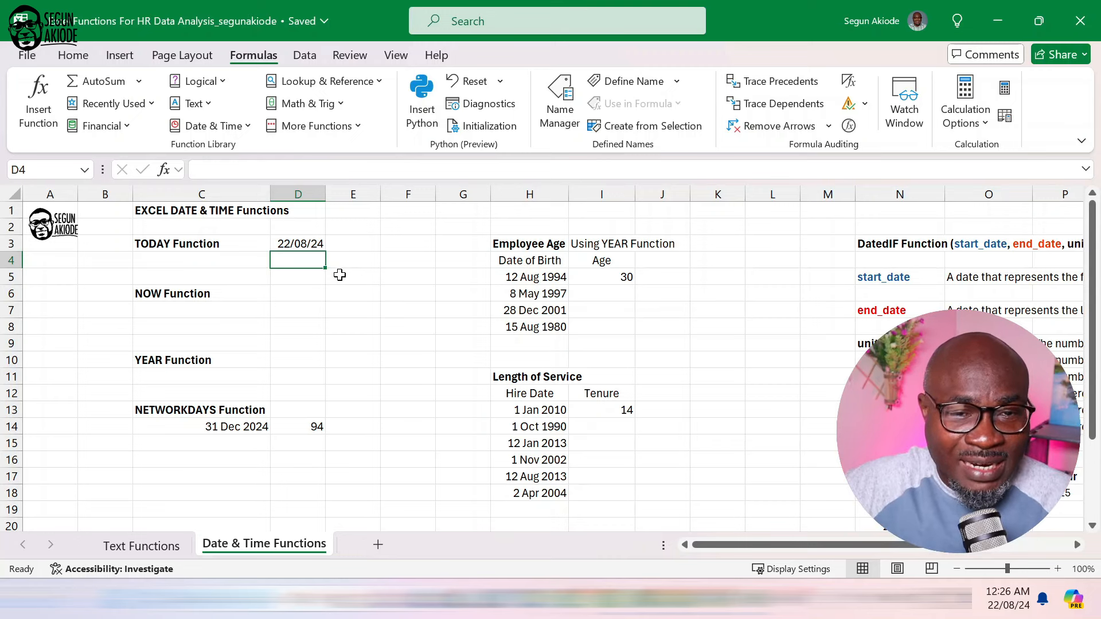
- Format the date in cell D3 with the long date type *14 March 2012
{"action": "left_click", "coordinate": [305, 241]}
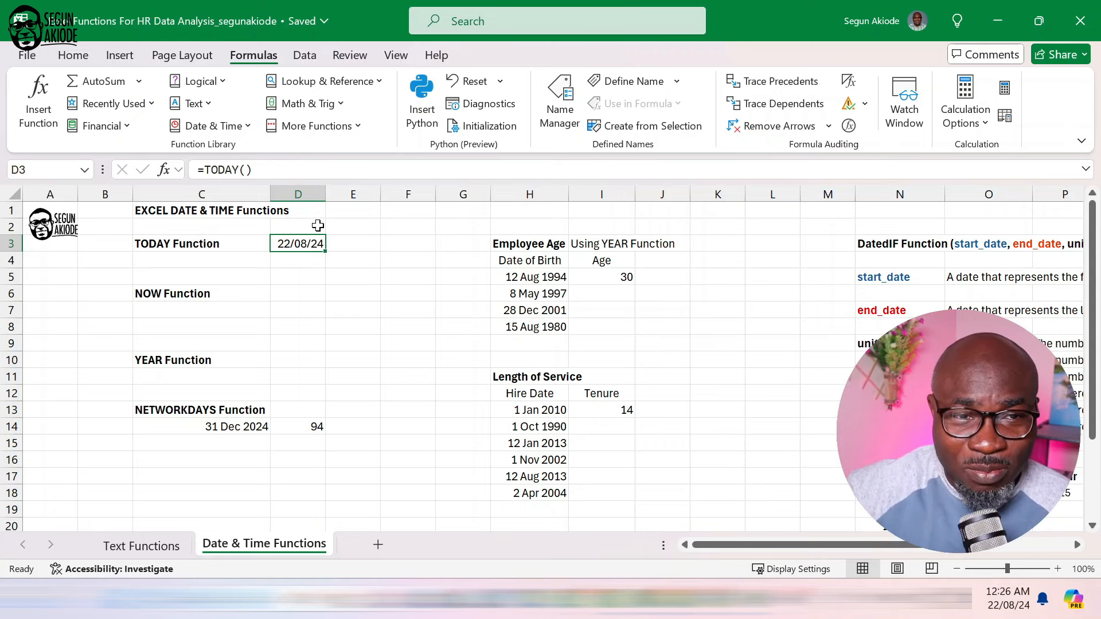
{"action": "left_click", "coordinate": [73, 57]}
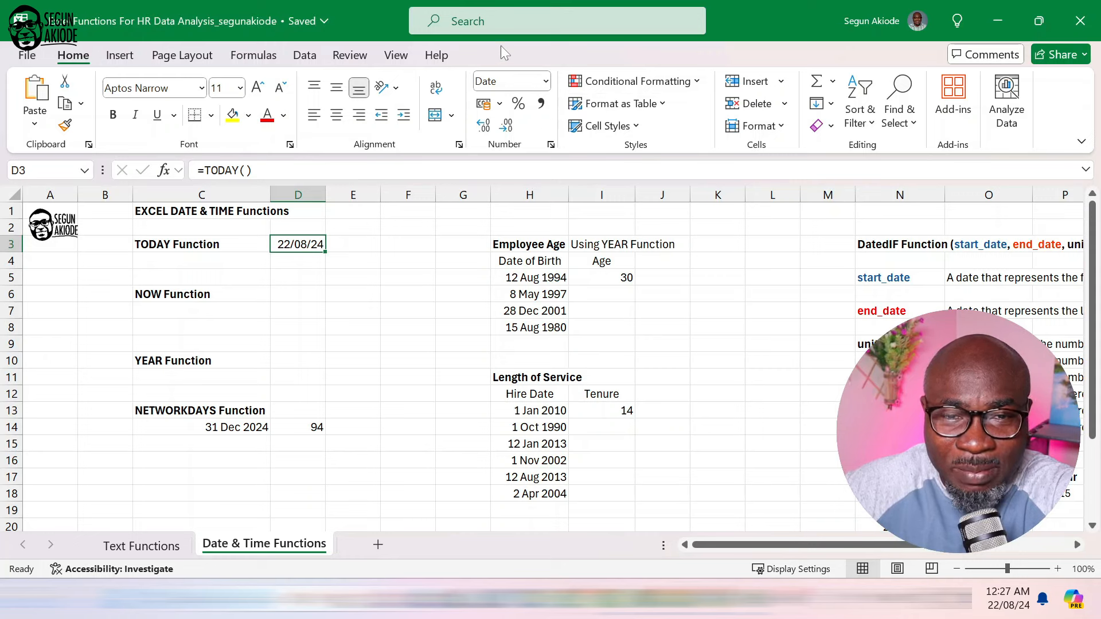
{"action": "left_click", "coordinate": [550, 145]}
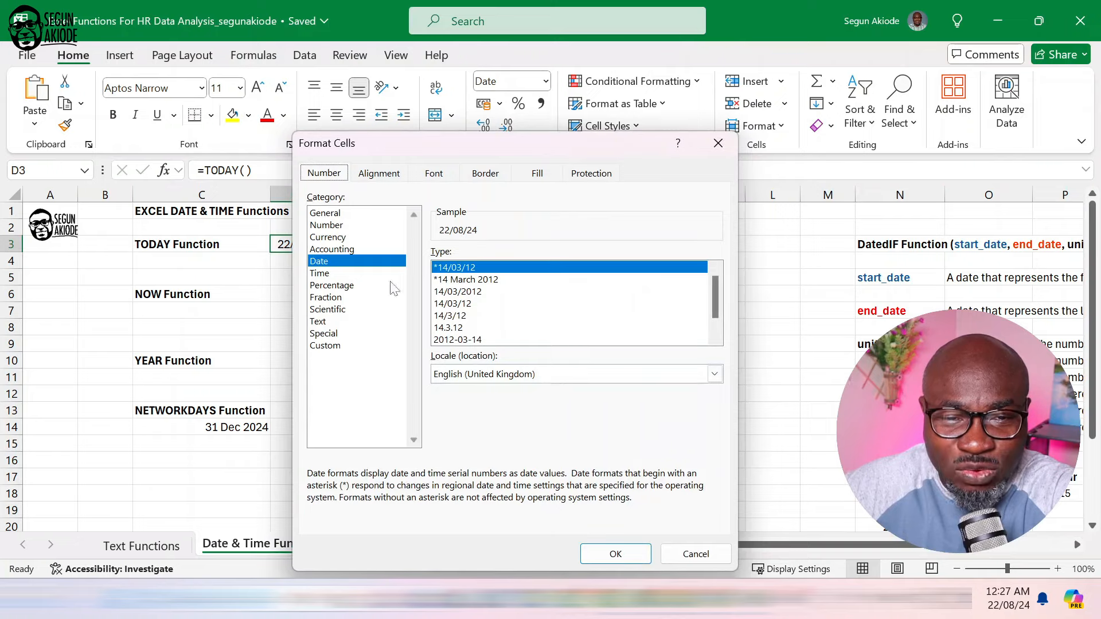
{"action": "left_click", "coordinate": [717, 143]}
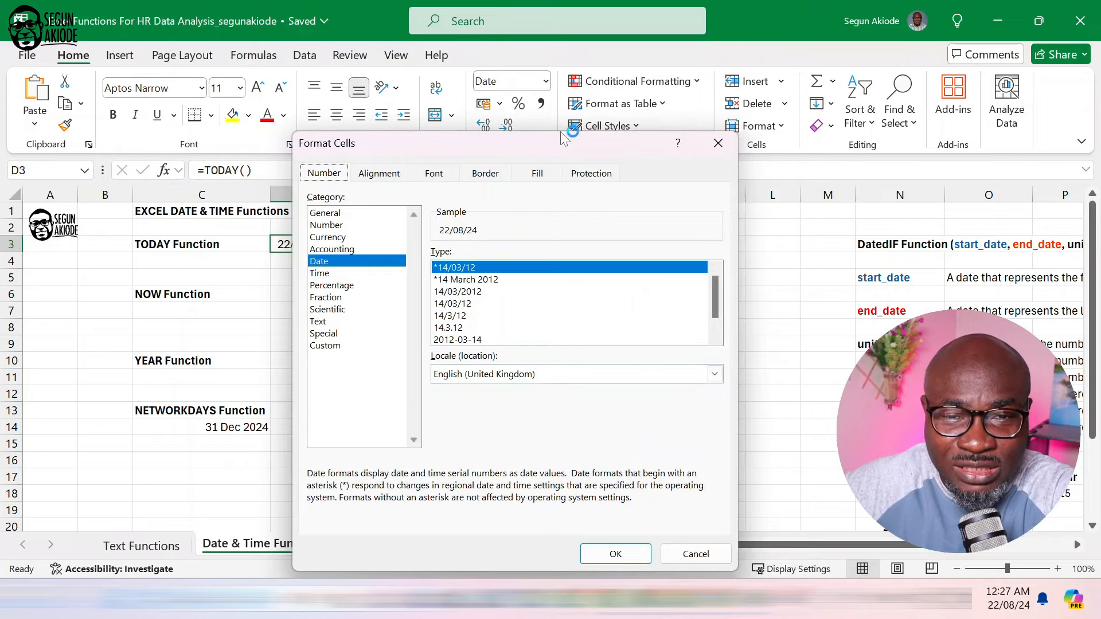
{"action": "left_click", "coordinate": [550, 145]}
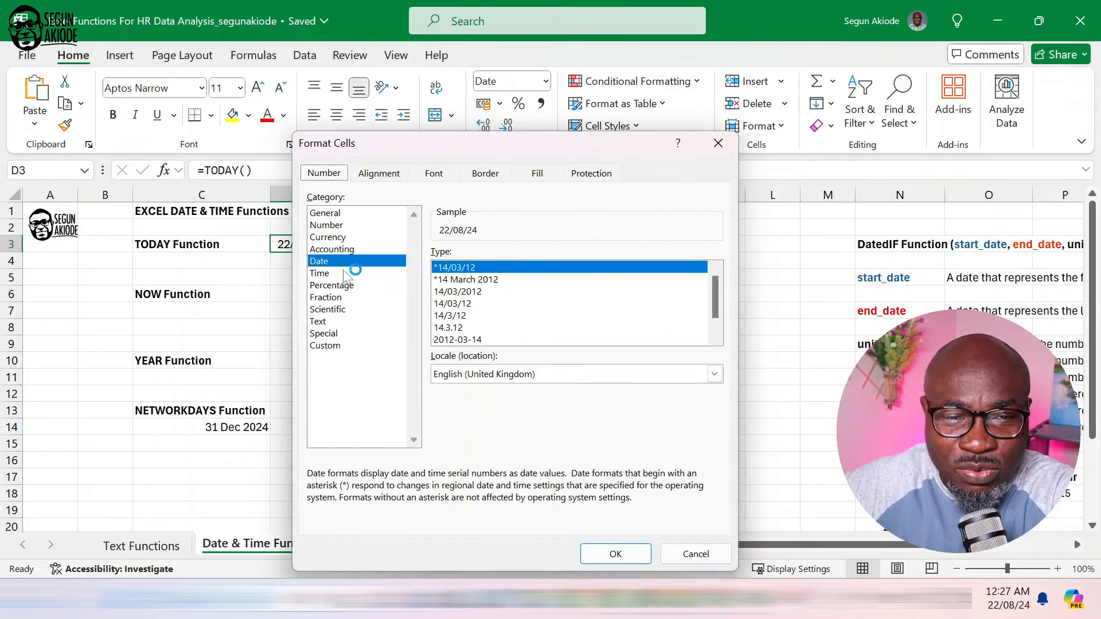
{"action": "left_click", "coordinate": [473, 279]}
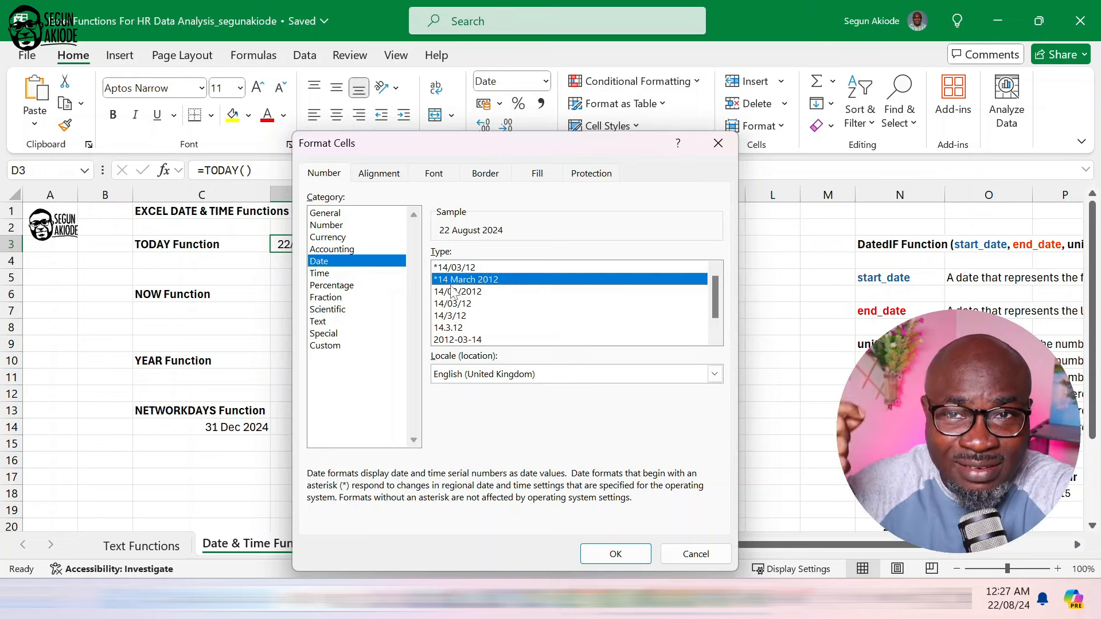
{"action": "left_click", "coordinate": [615, 554]}
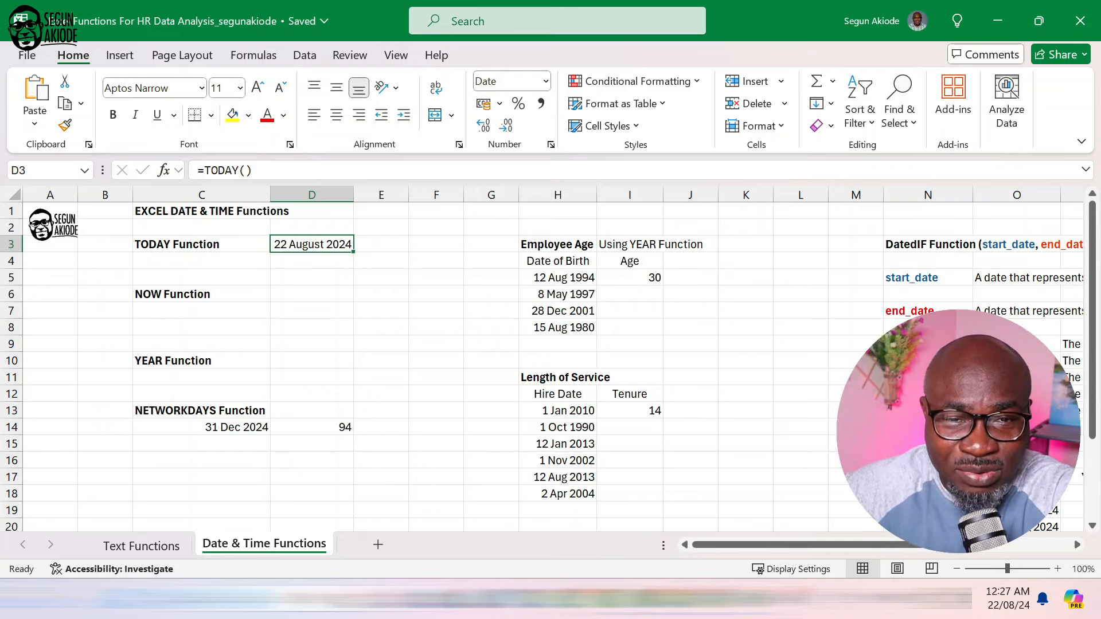
- Apply the custom number format [$-en-GB]d mmm yyyy to the date in cell D3
{"action": "left_click", "coordinate": [551, 145]}
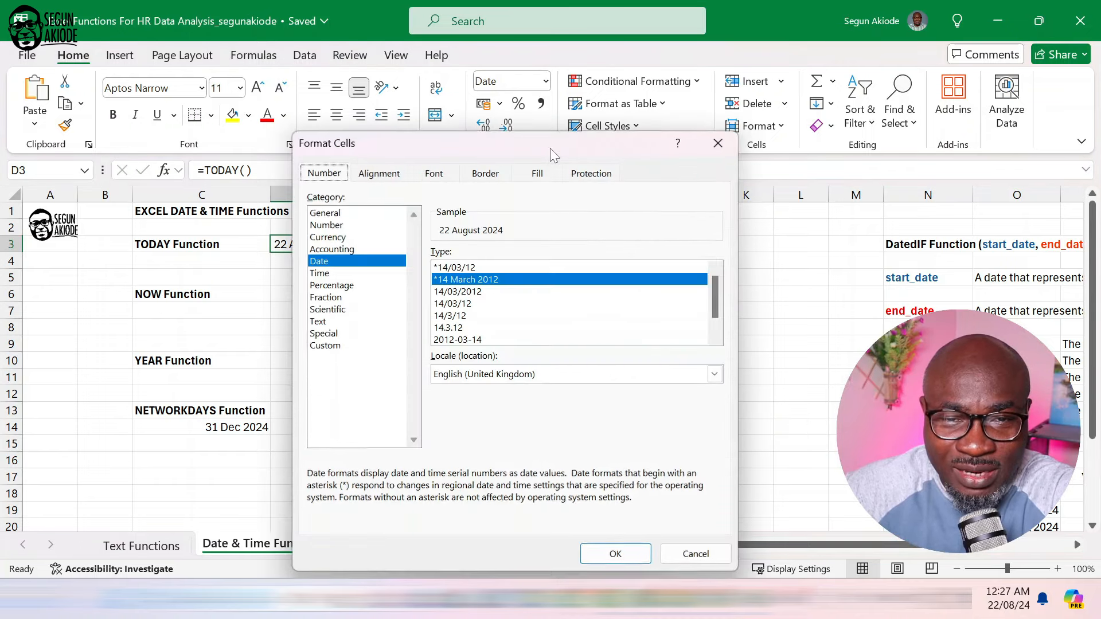
{"action": "left_click", "coordinate": [337, 334]}
{"action": "left_click", "coordinate": [338, 346]}
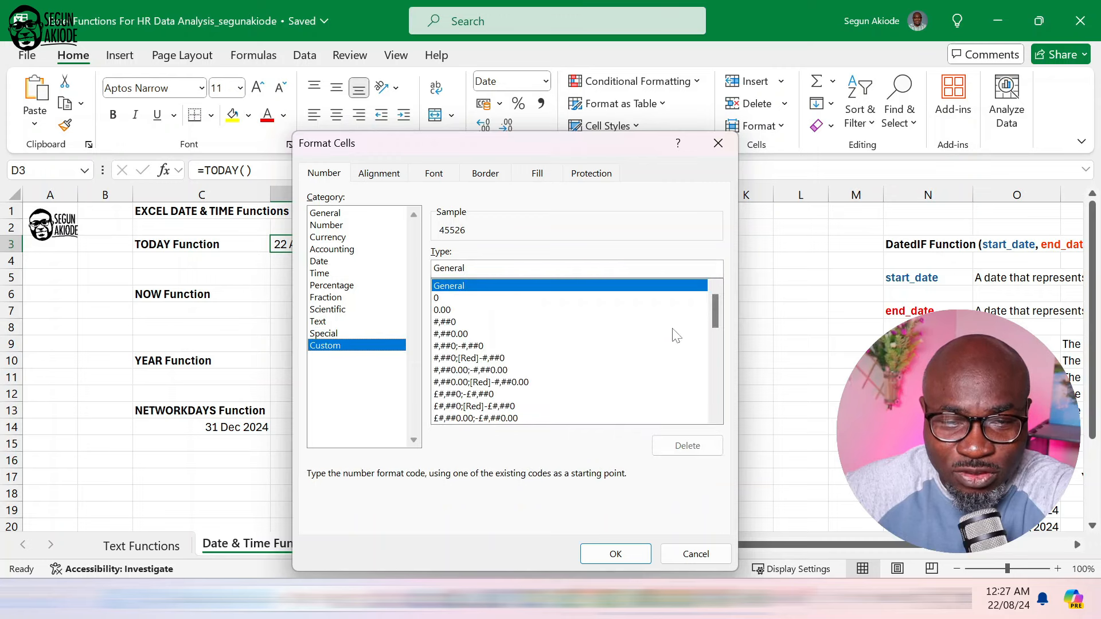
{"action": "left_click_drag", "start_coordinate": [715, 301], "coordinate": [725, 411]}
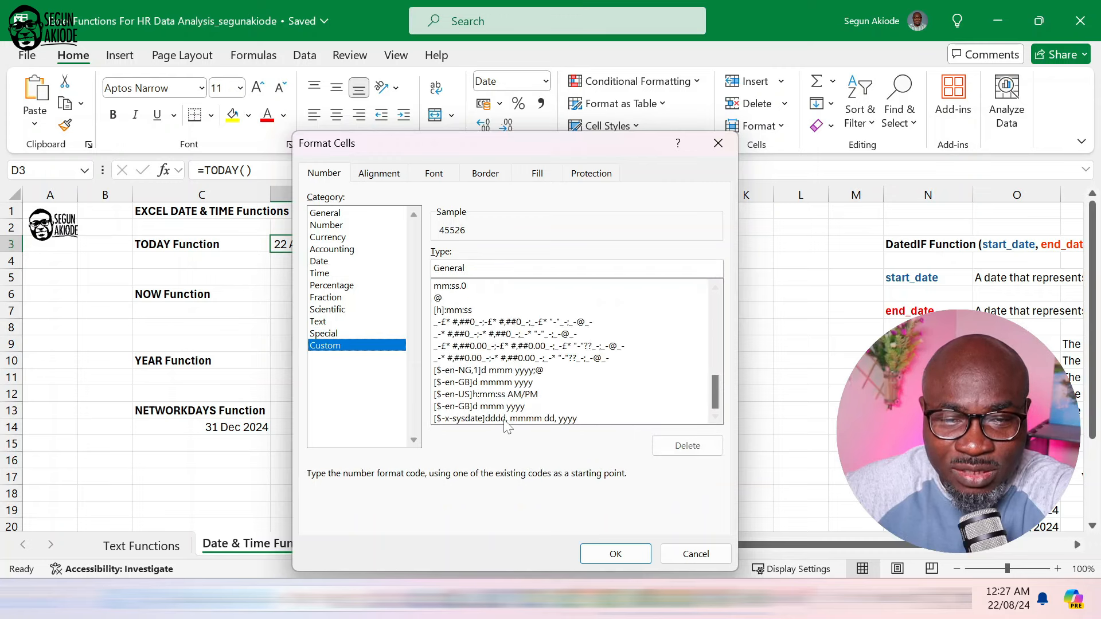
{"action": "left_click", "coordinate": [484, 406]}
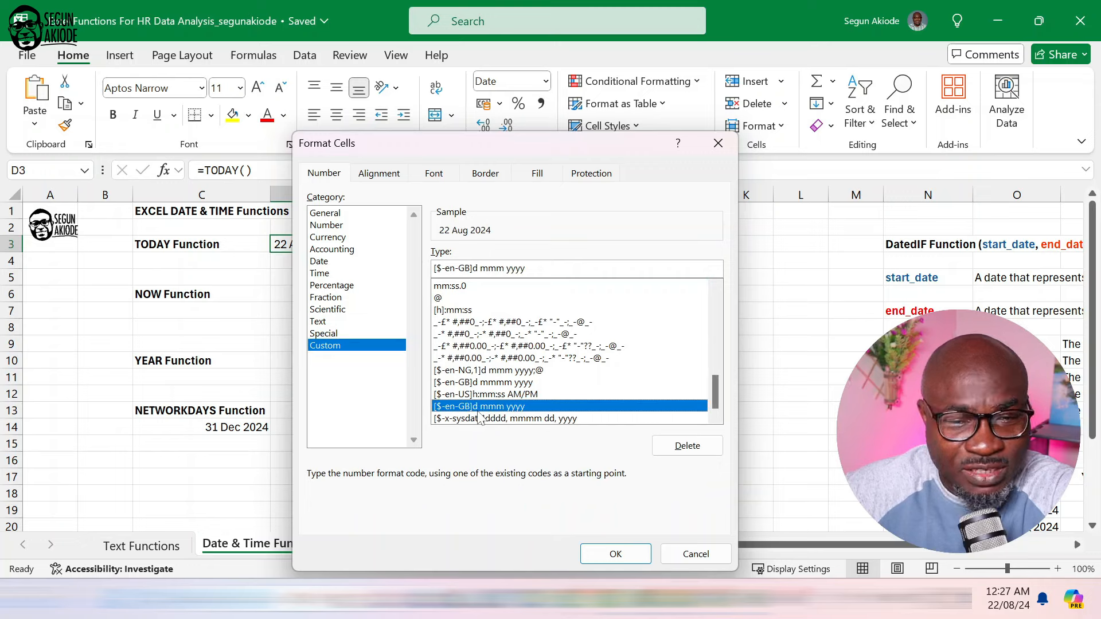
{"action": "left_click", "coordinate": [504, 269]}
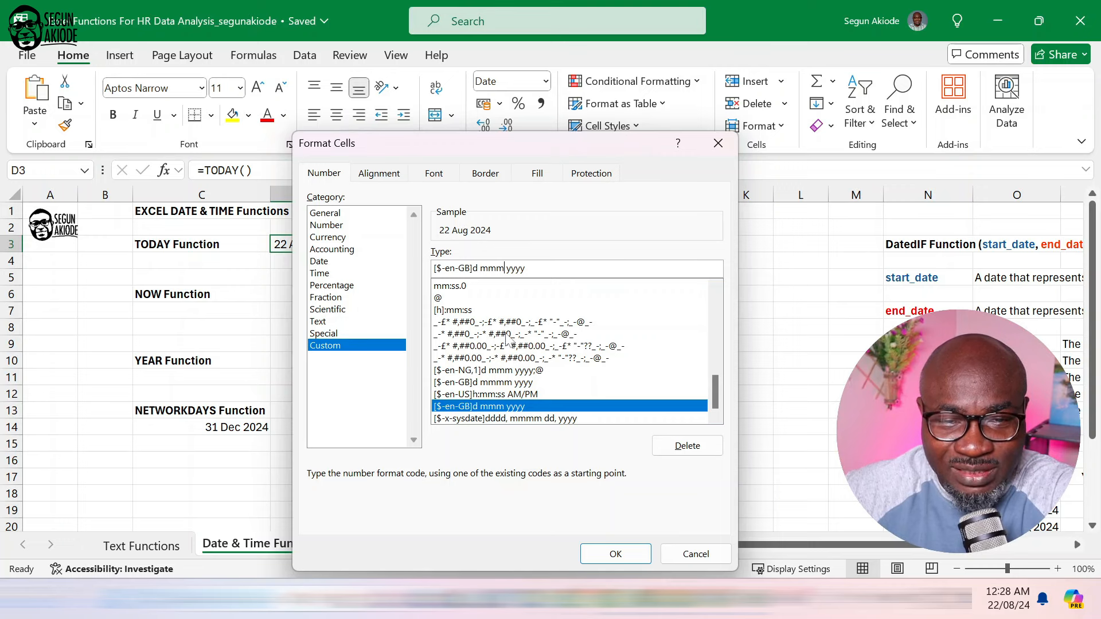
{"action": "left_click", "coordinate": [510, 418]}
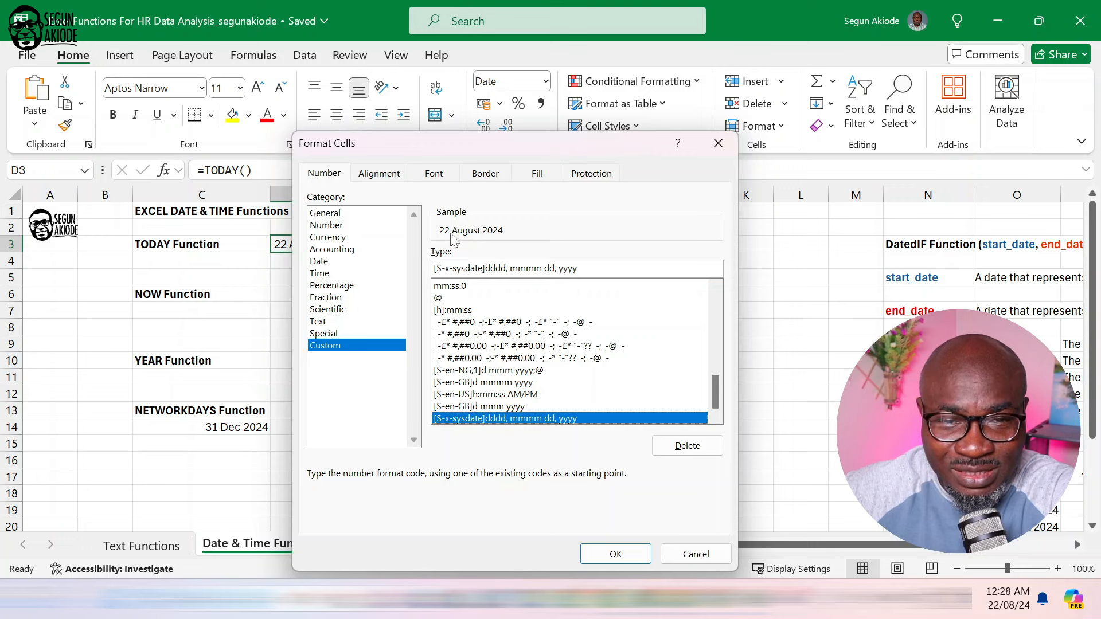
{"action": "left_click", "coordinate": [509, 395]}
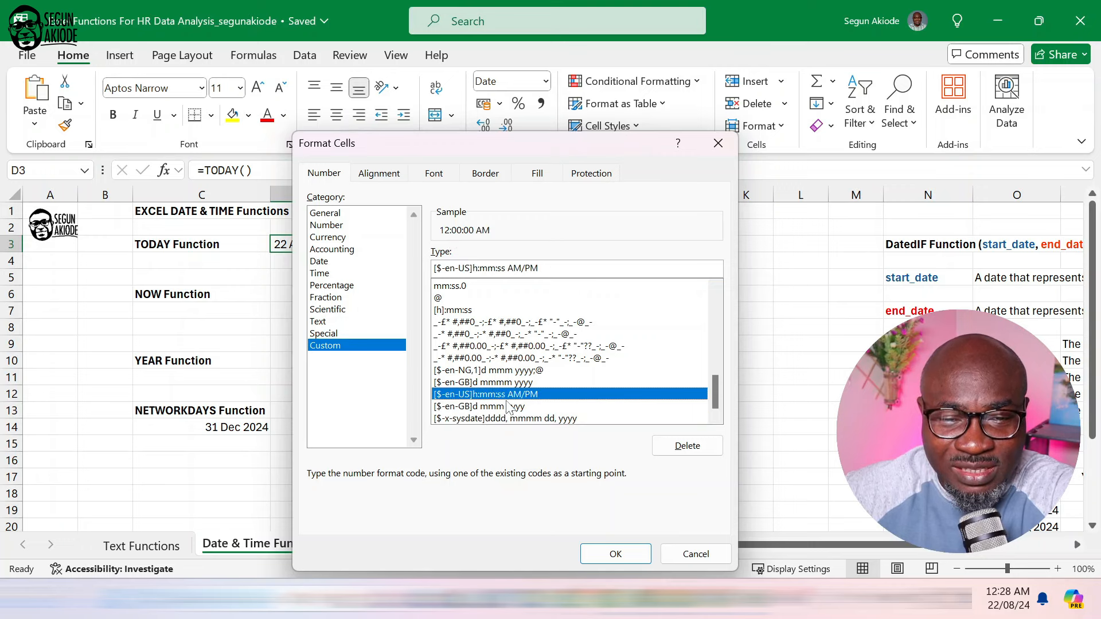
{"action": "left_click", "coordinate": [500, 407]}
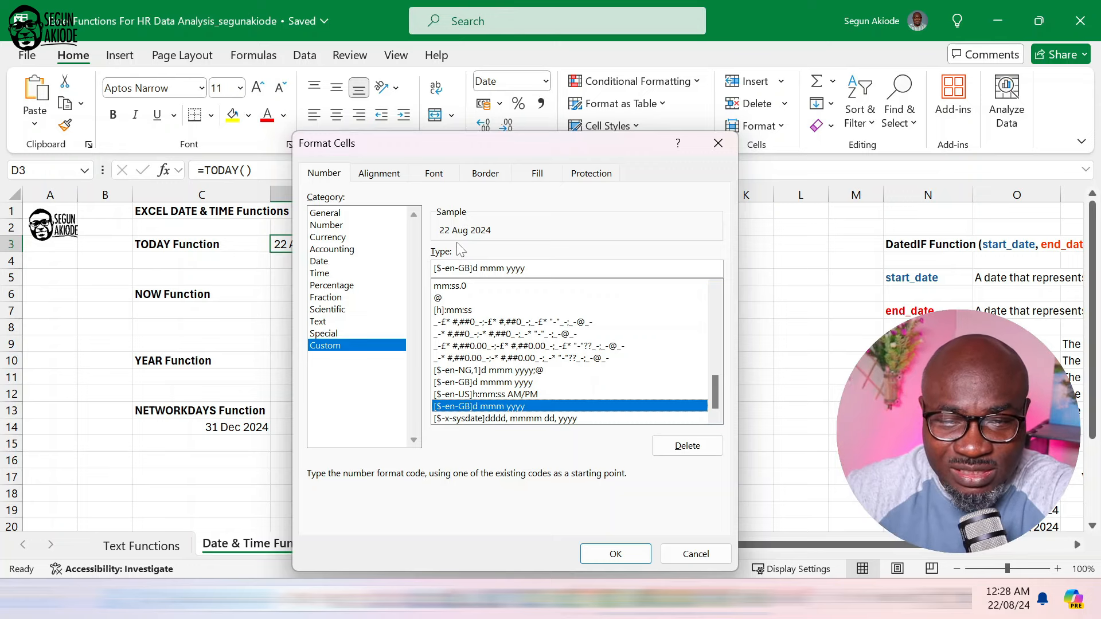
{"action": "left_click", "coordinate": [615, 553]}
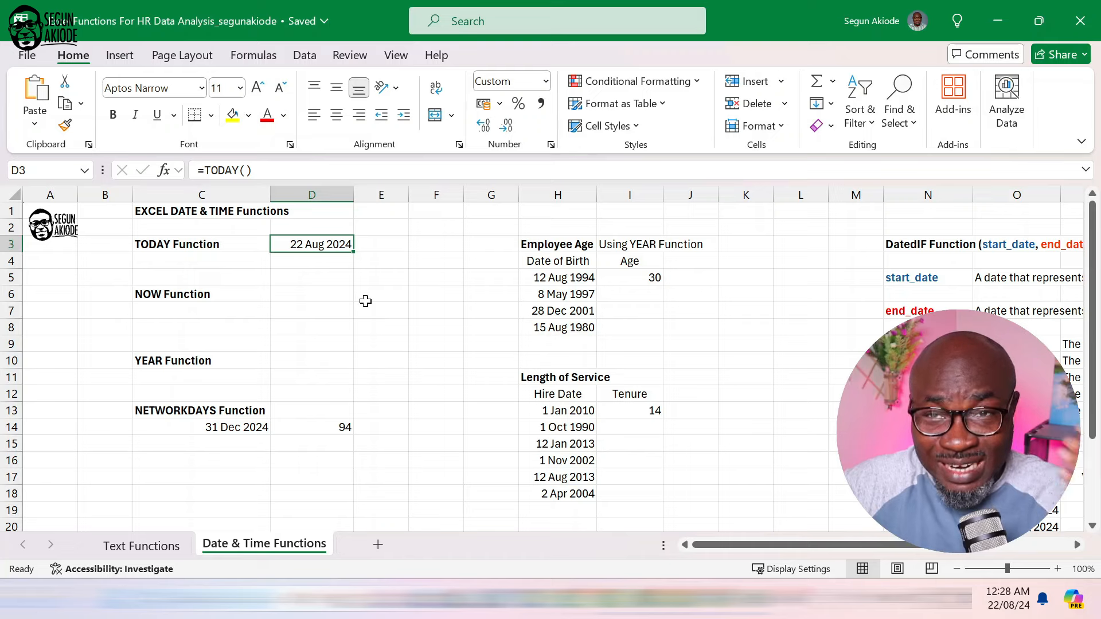
- Enter the formula =NOW() in cell D6 beside the NOW Function label
{"action": "left_click", "coordinate": [309, 293]}
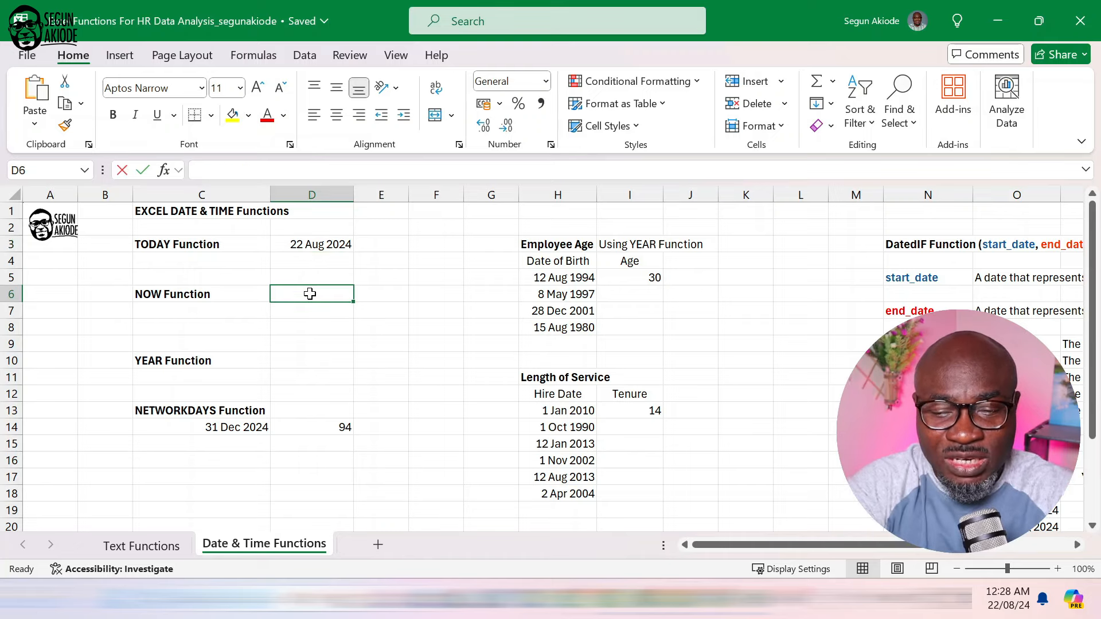
{"action": "type", "text": "=Now"}
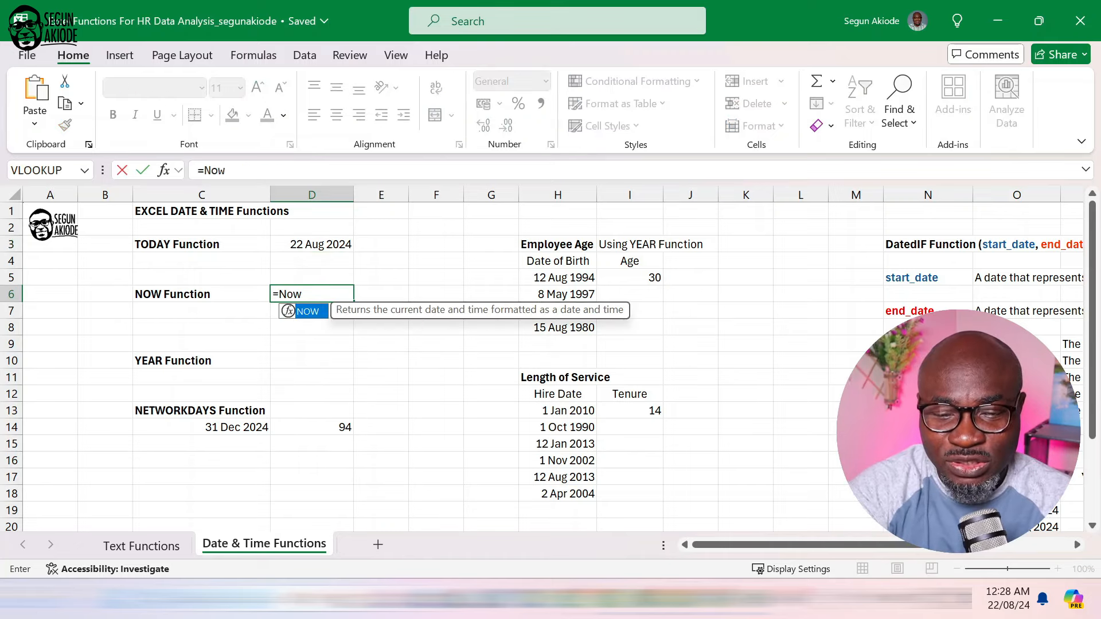
{"action": "type", "text": "("}
{"action": "key", "text": "BackSpace"}
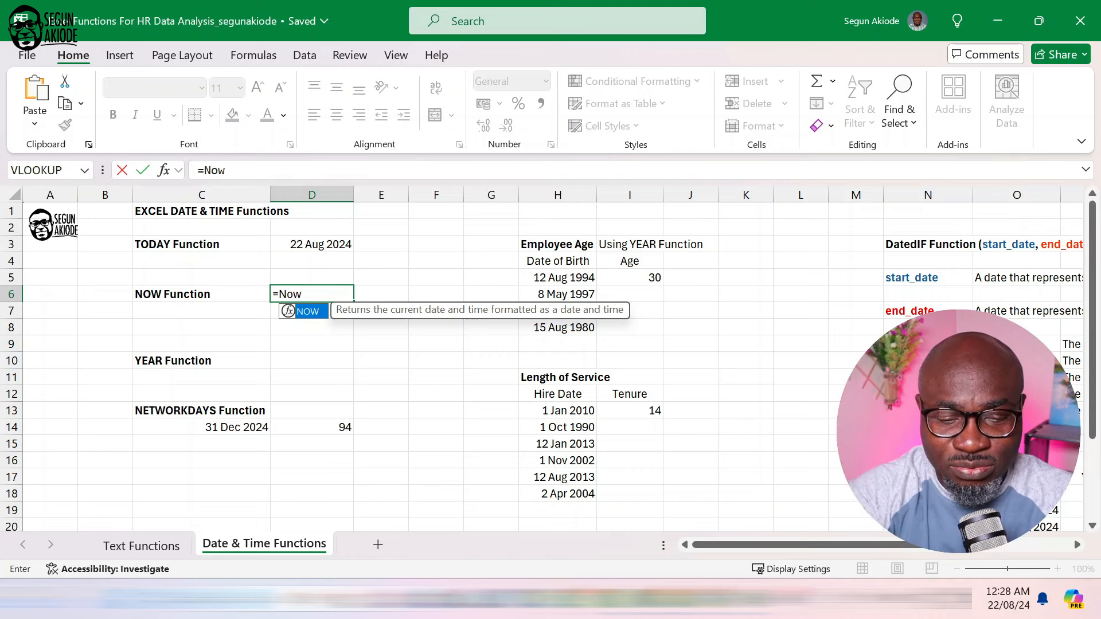
{"action": "type", "text": "()"}
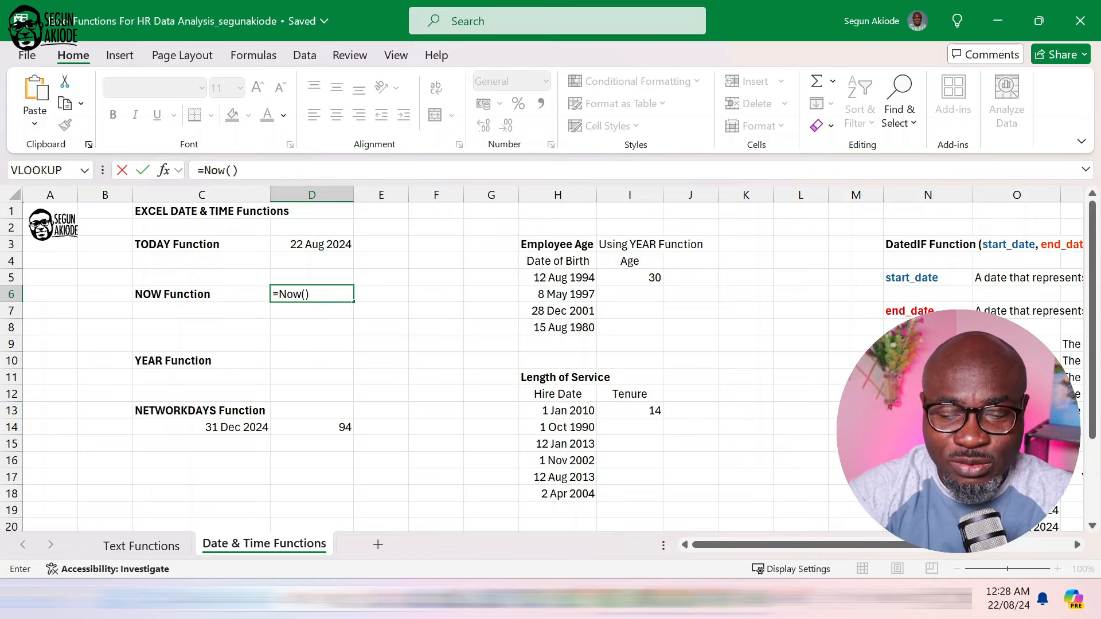
{"action": "key", "text": "Return"}
- Preview the custom formats h:mm:ss AM/PM, [$-en-US]h:mm:ss AM/PM and [$-x-sysdate]dddd, mmmm dd, yyyy for the NOW result in cell D6, without applying any
{"action": "left_click", "coordinate": [333, 296]}
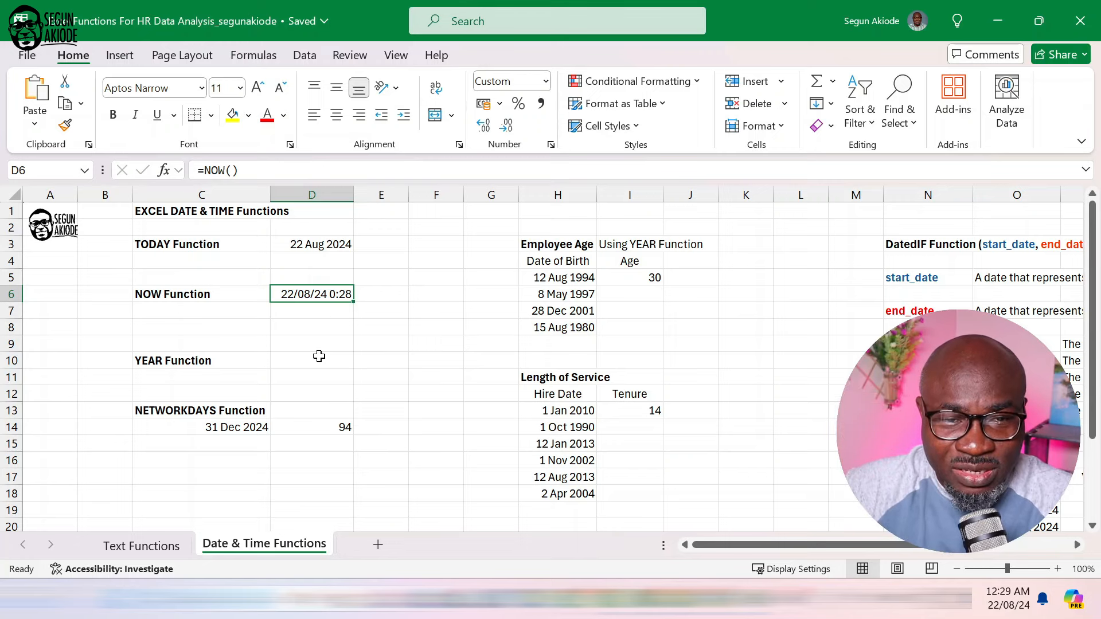
{"action": "left_click", "coordinate": [551, 145]}
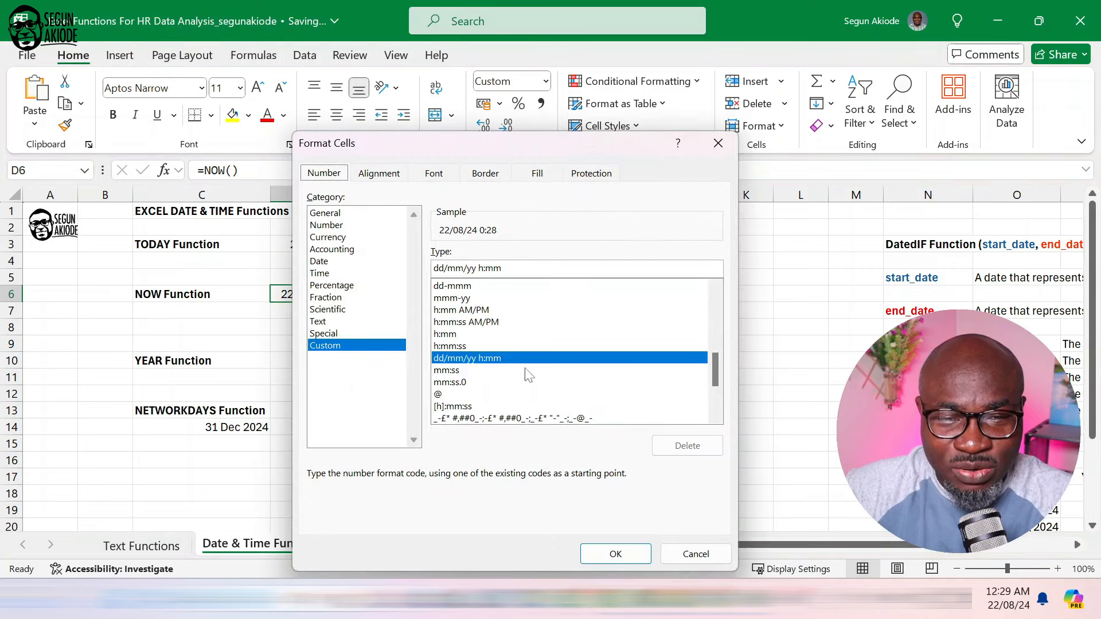
{"action": "left_click", "coordinate": [501, 323]}
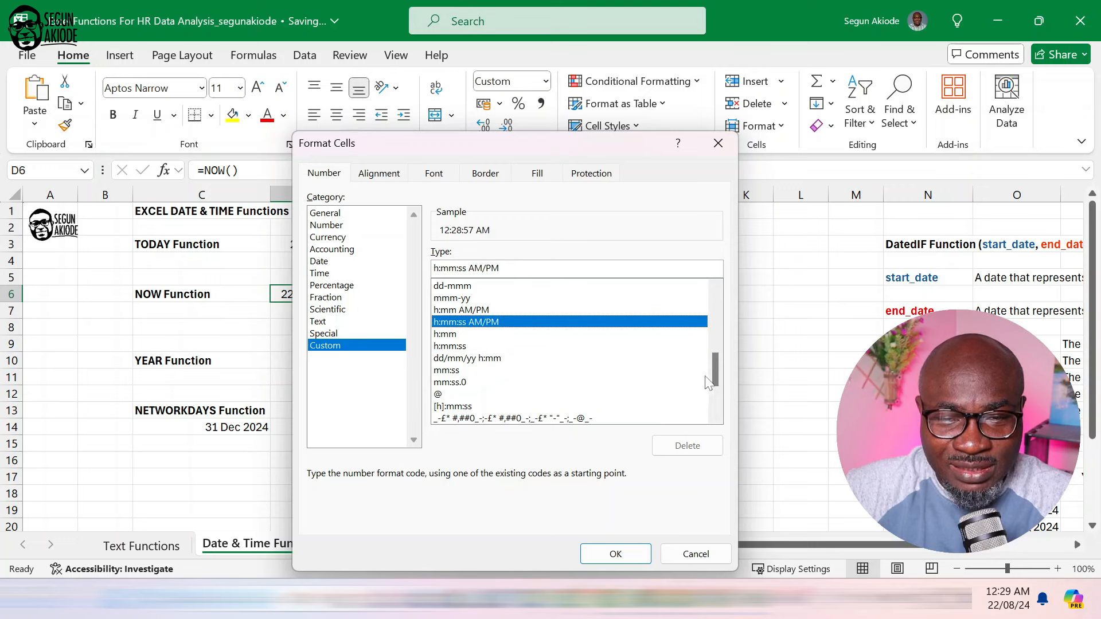
{"action": "left_click_drag", "start_coordinate": [716, 366], "coordinate": [714, 404]}
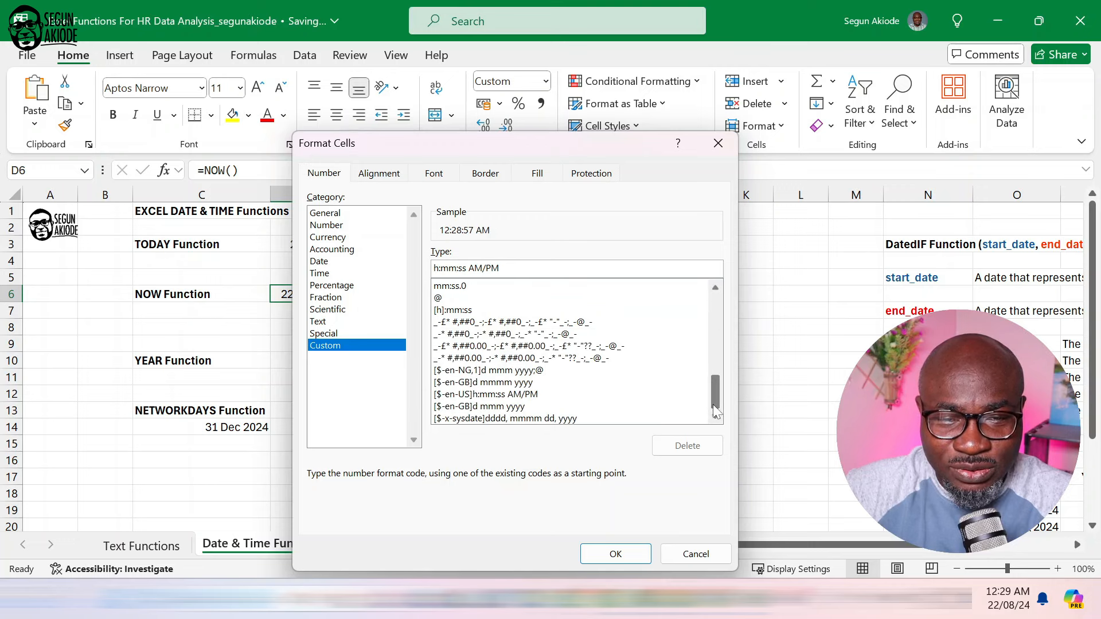
{"action": "left_click", "coordinate": [537, 419]}
{"action": "left_click", "coordinate": [538, 385]}
{"action": "left_click", "coordinate": [537, 396]}
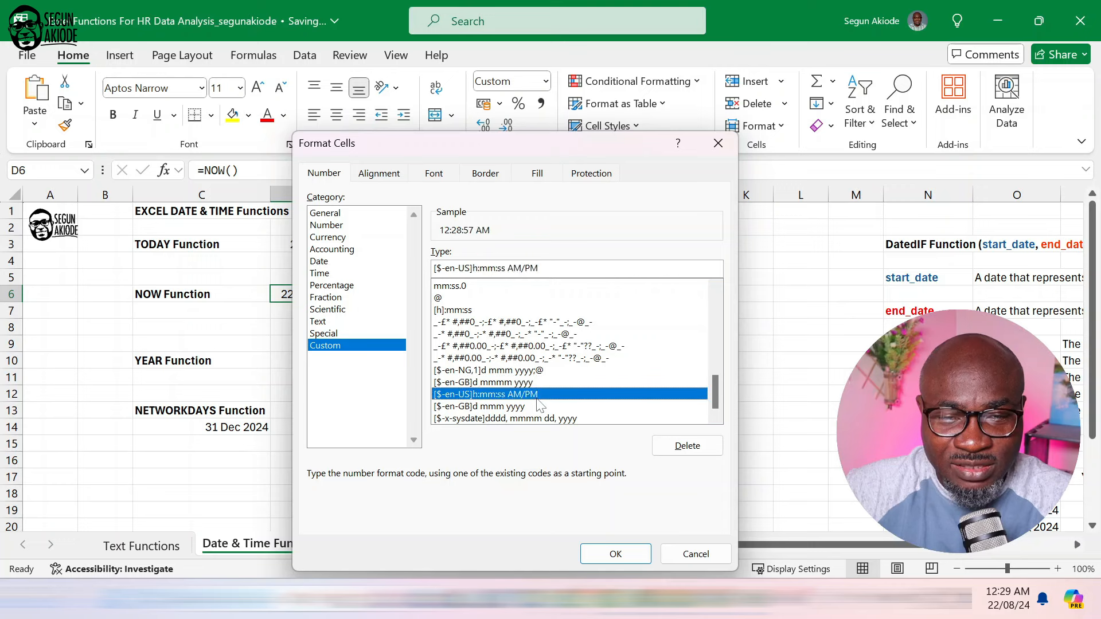
{"action": "left_click", "coordinate": [541, 419]}
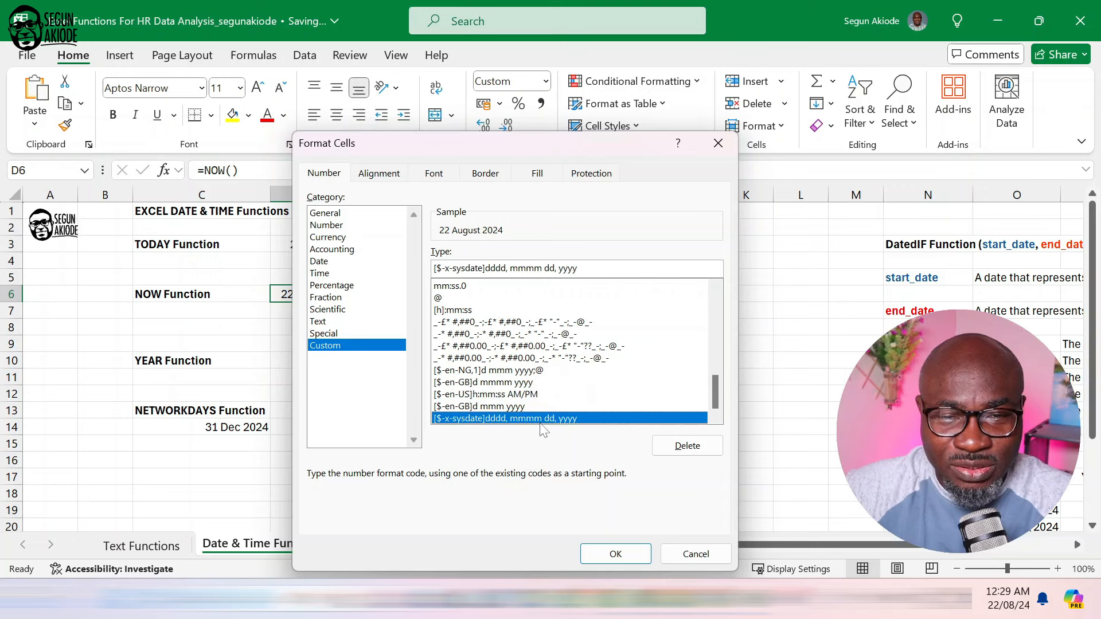
{"action": "left_click", "coordinate": [695, 554]}
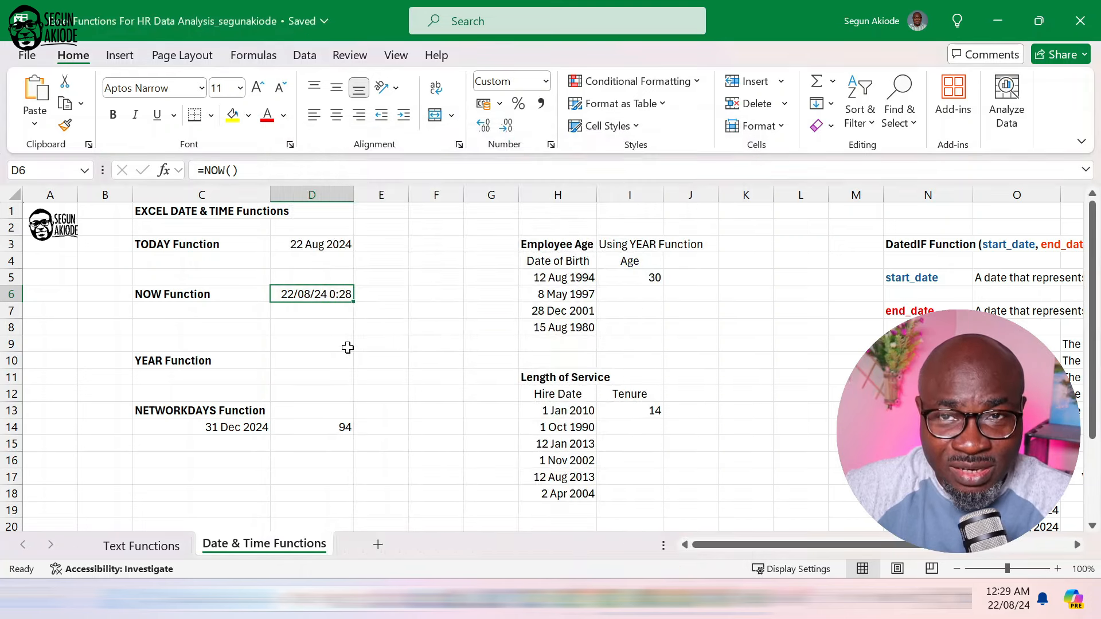
- Enter the formula =YEAR(D3) in cell D10 beside the YEAR Function label to extract the year from today's date
{"action": "left_click", "coordinate": [304, 367]}
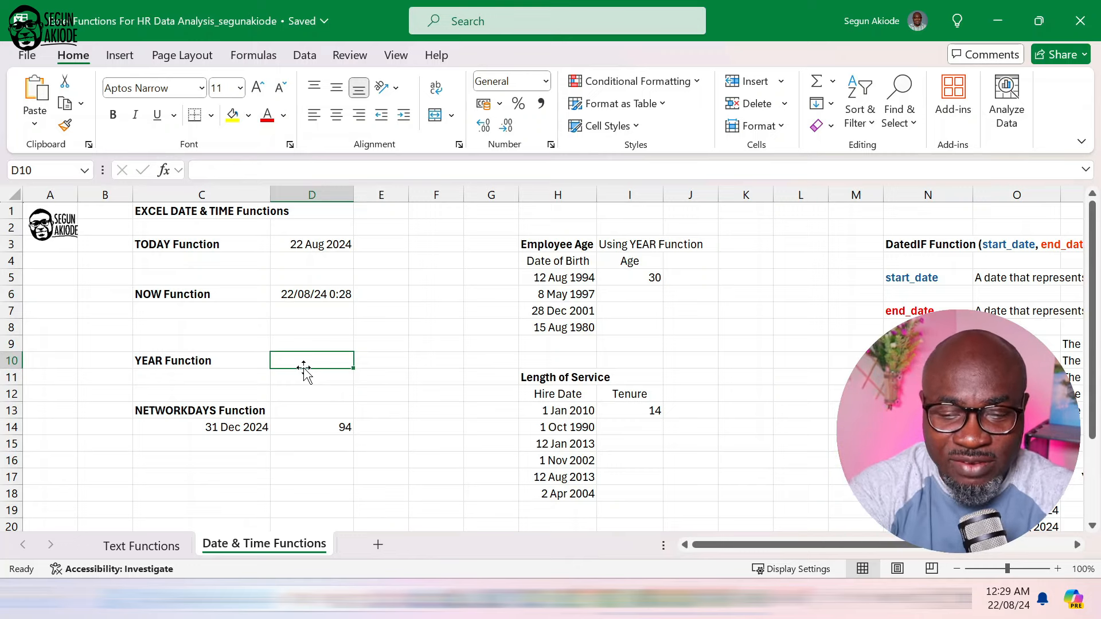
{"action": "type", "text": "="}
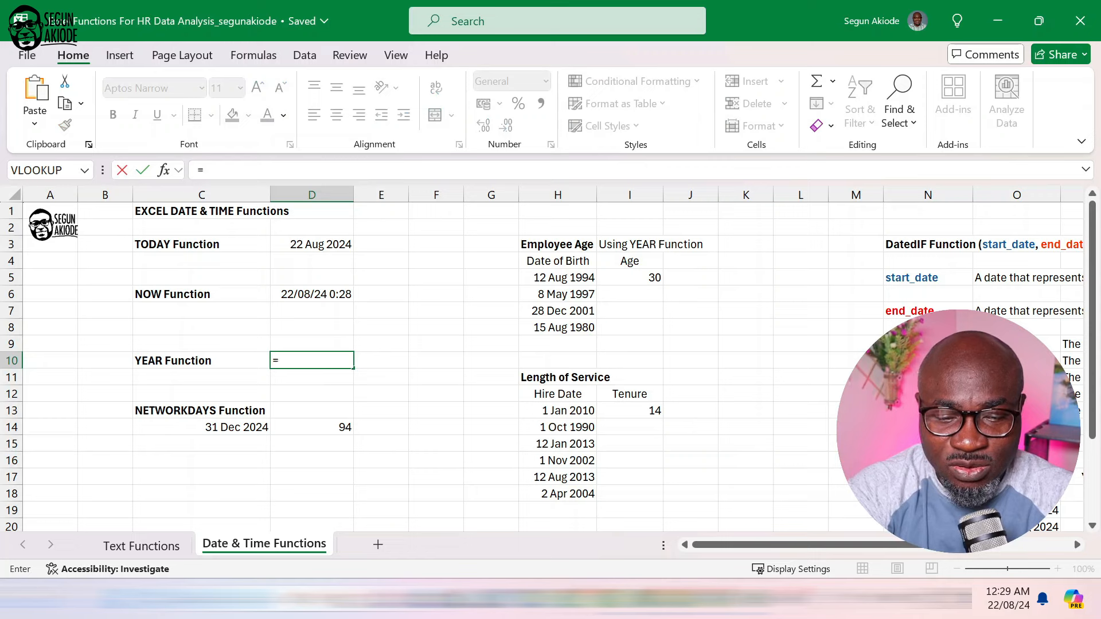
{"action": "type", "text": "YER"}
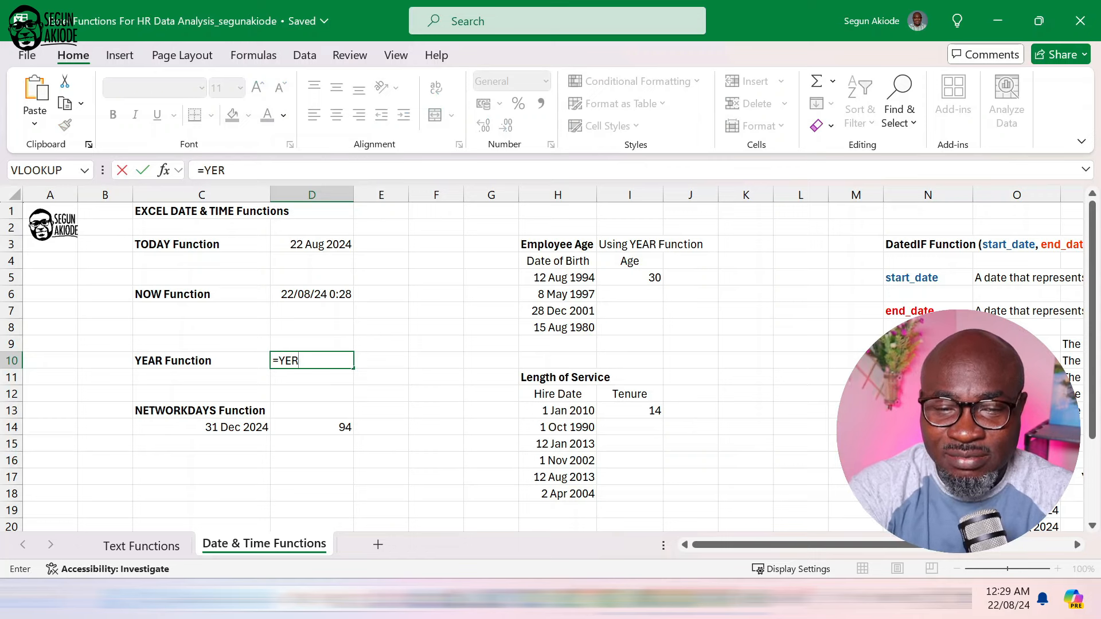
{"action": "key", "text": "BackSpace"}
{"action": "type", "text": "AR"}
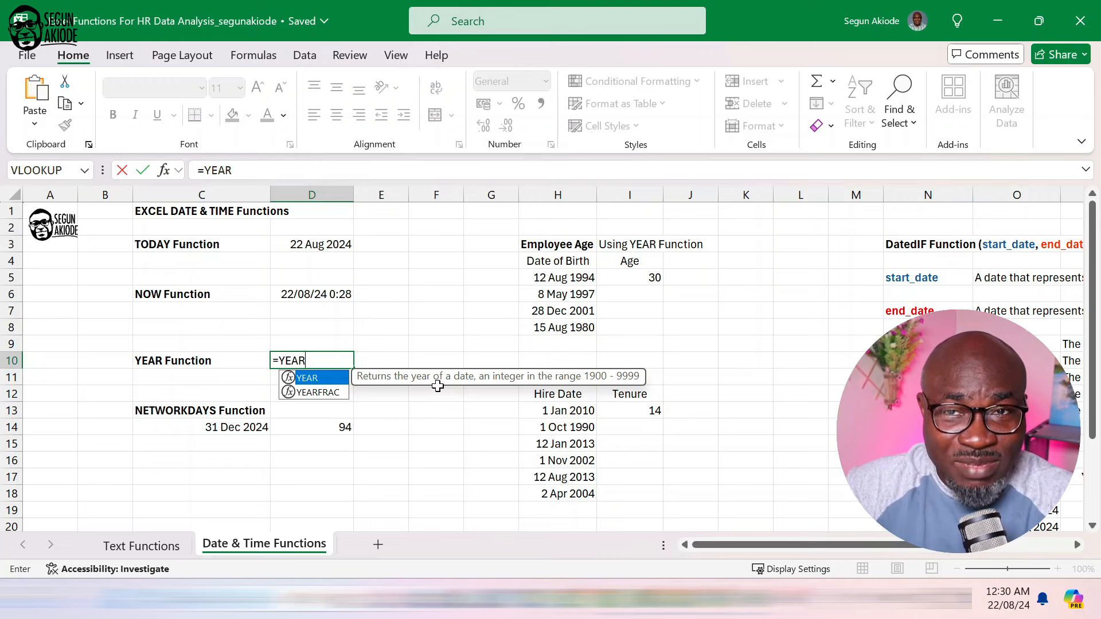
{"action": "type", "text": "("}
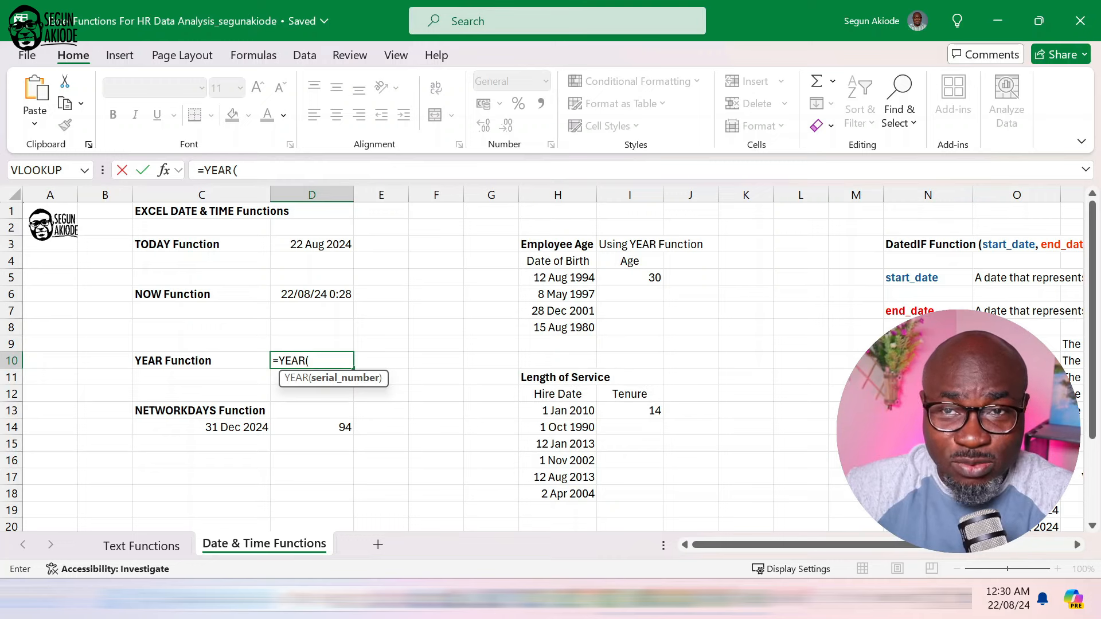
{"action": "left_click", "coordinate": [338, 240]}
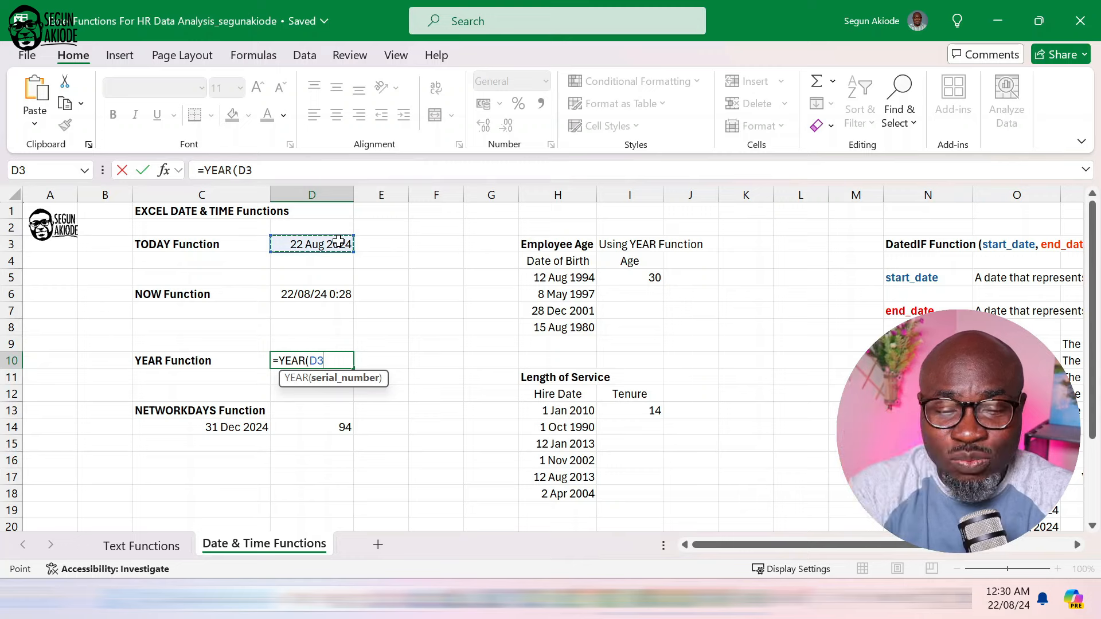
{"action": "type", "text": ")"}
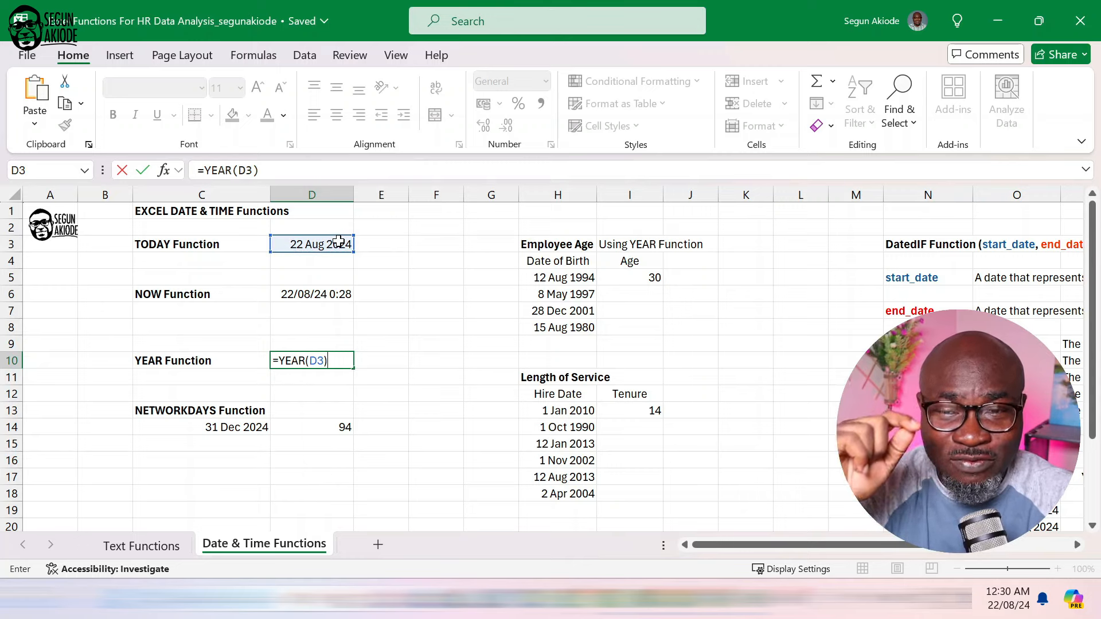
{"action": "key", "text": "Return"}
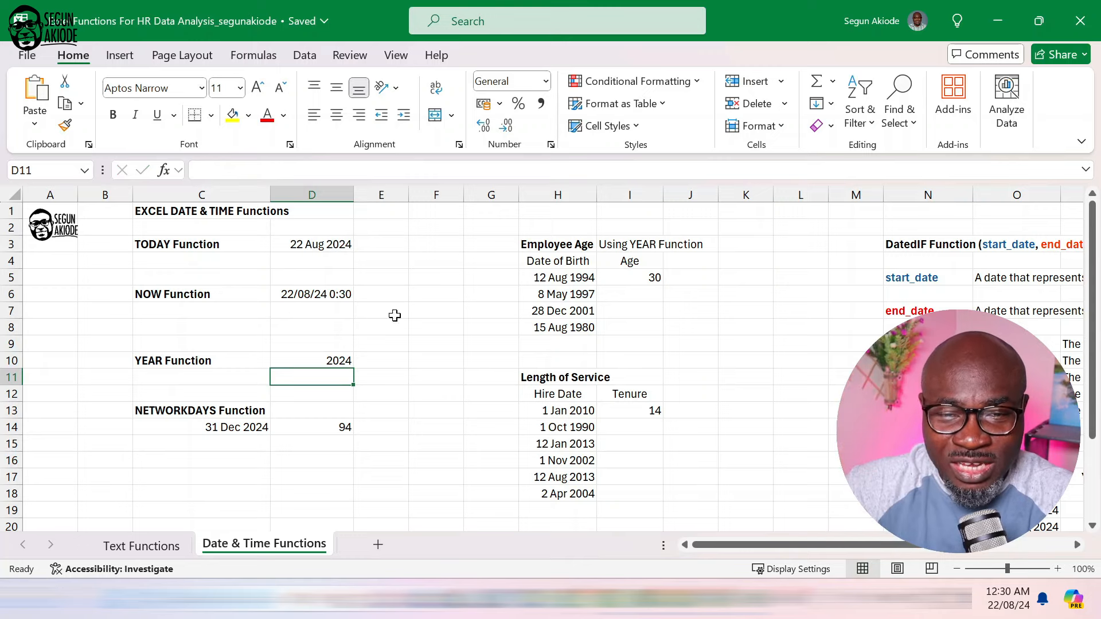
- Enter the formula =YEAR(H5) in cell E10 to extract the year from the first employee's date of birth
{"action": "left_click", "coordinate": [477, 279]}
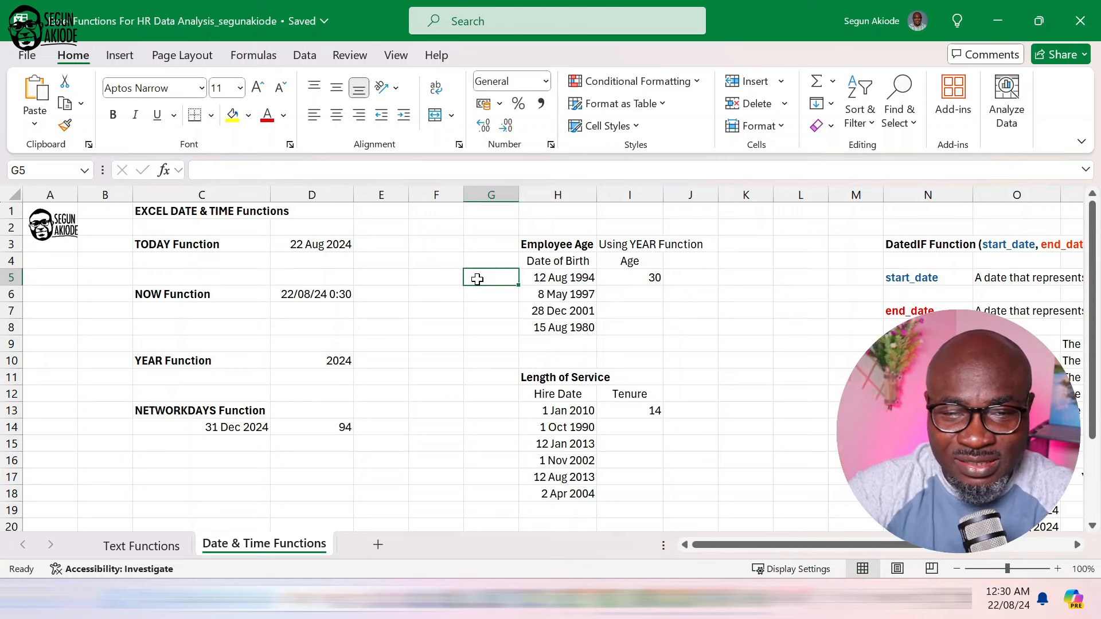
{"action": "left_click", "coordinate": [381, 357]}
{"action": "type", "text": "="}
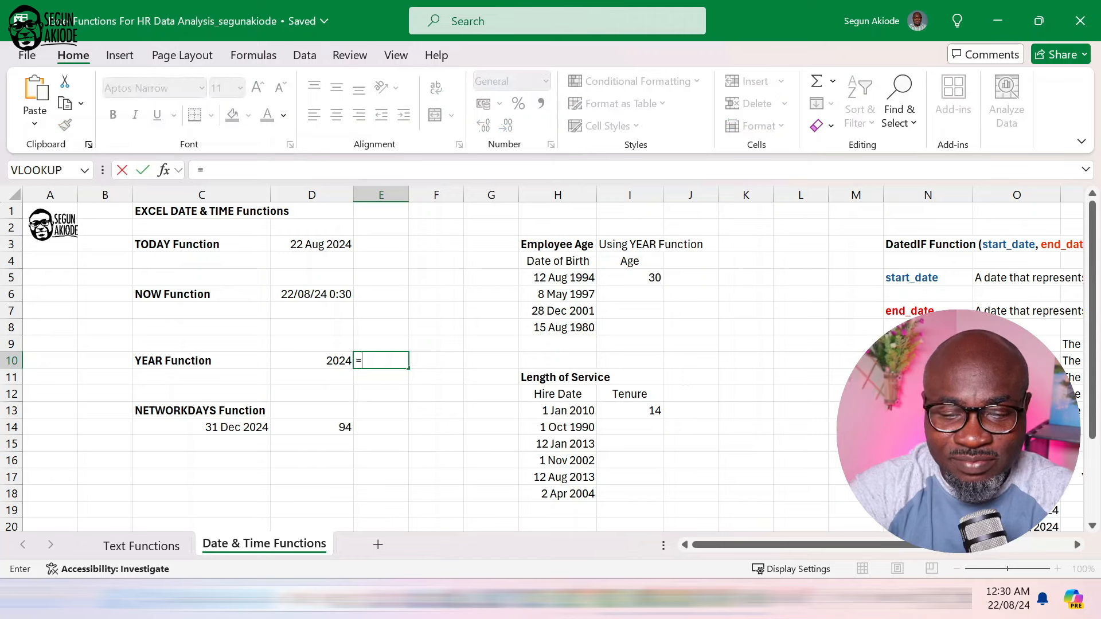
{"action": "type", "text": "YEar("}
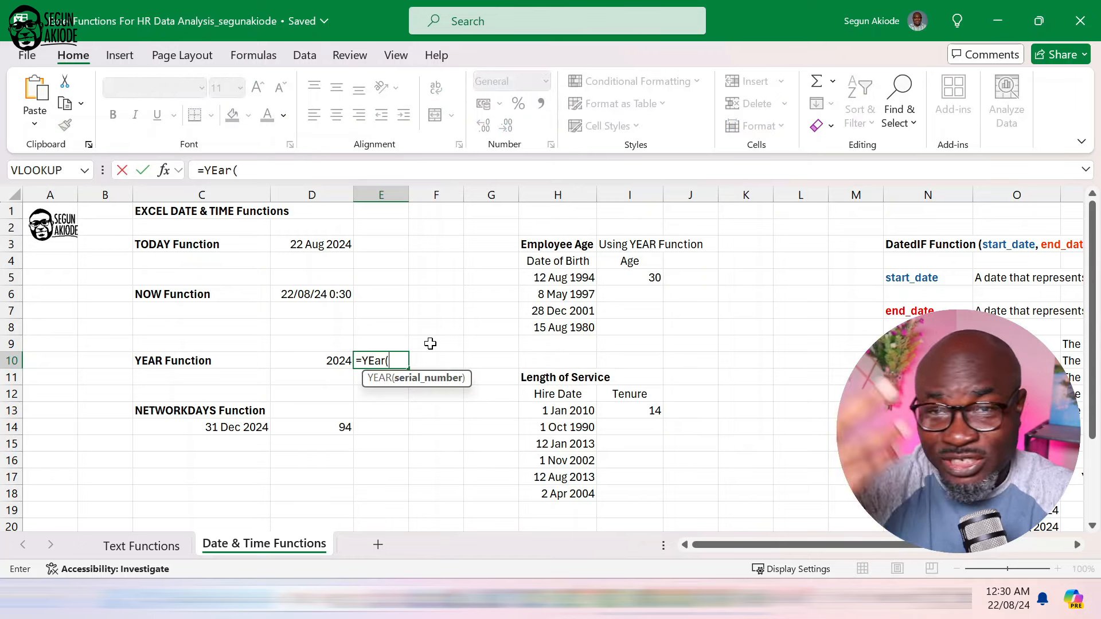
{"action": "left_click", "coordinate": [565, 278]}
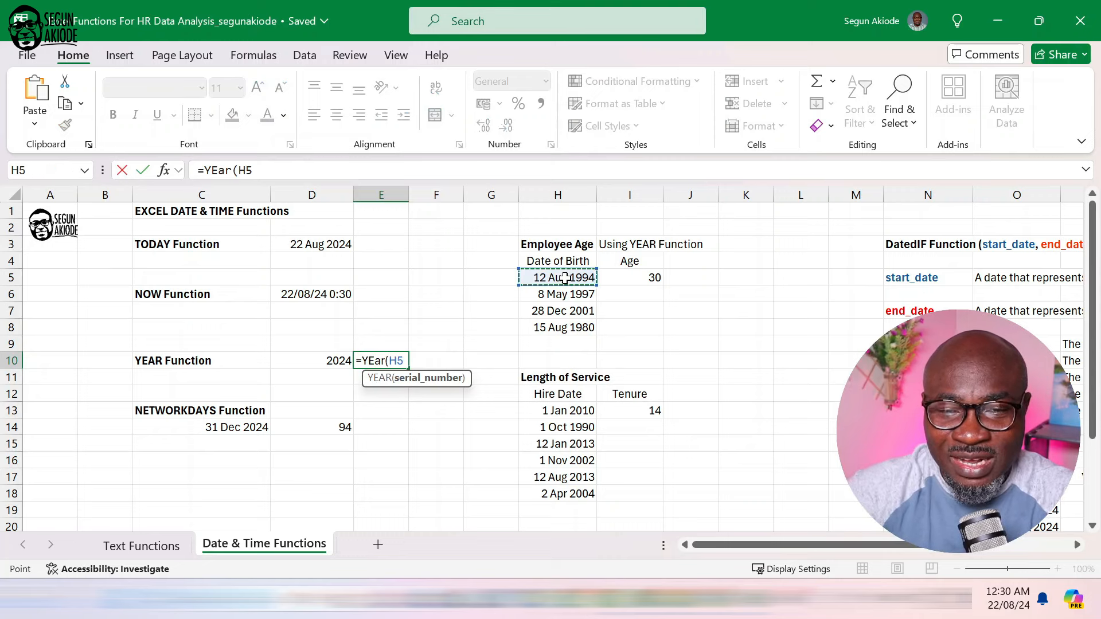
{"action": "type", "text": ")"}
{"action": "key", "text": "Return"}
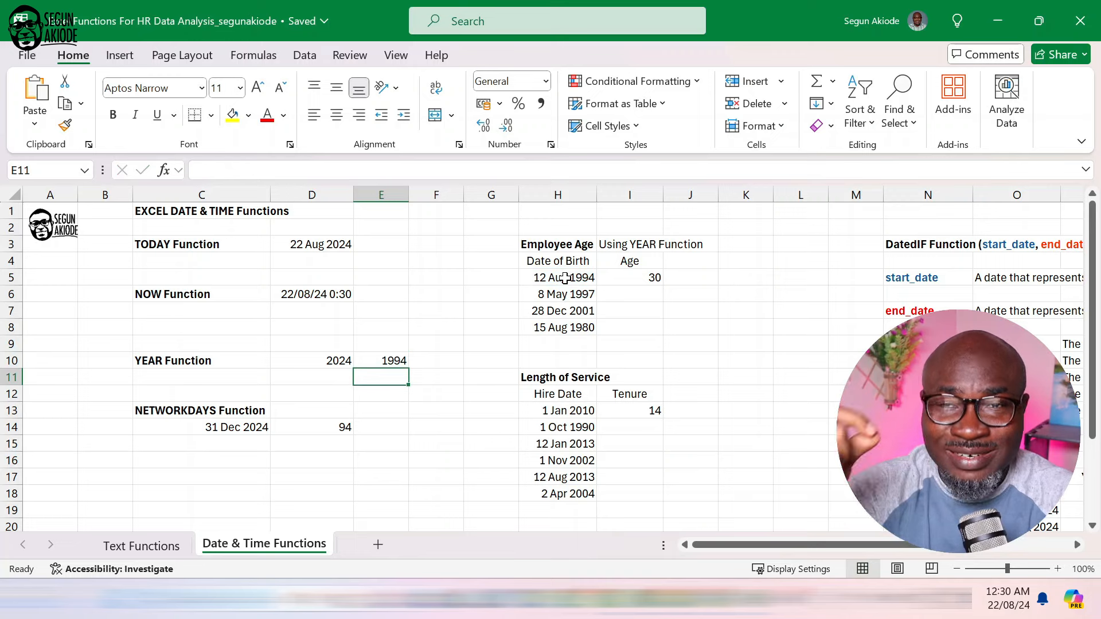
{"action": "left_click", "coordinate": [394, 360]}
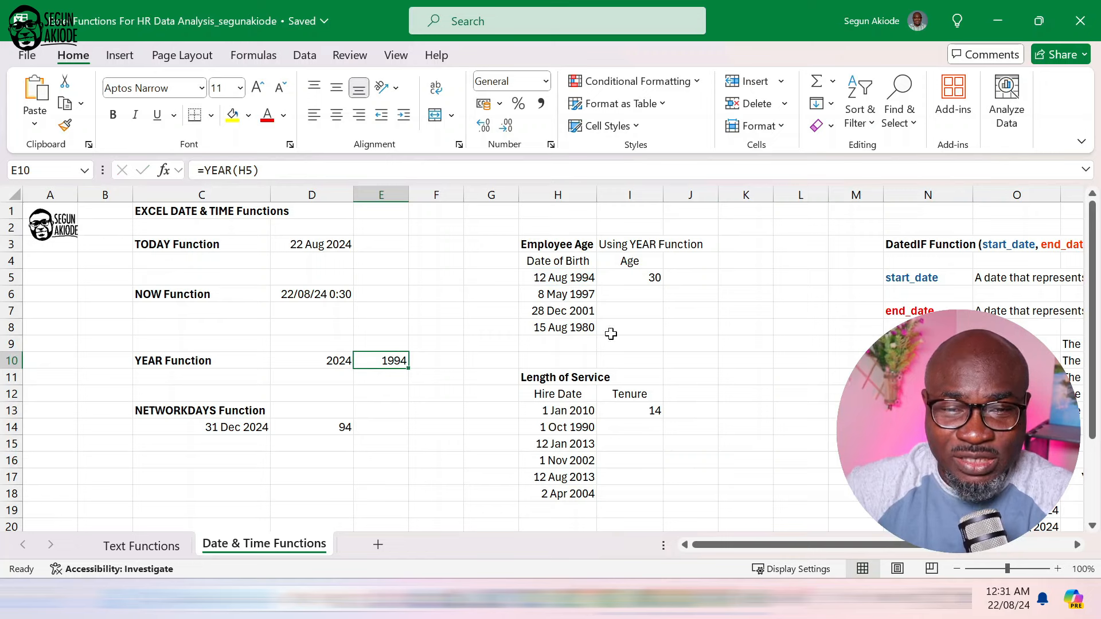
- Inspect the existing age formula in cell I5 of the Employee Age table and clear it from the cell
{"action": "double_click", "coordinate": [629, 276]}
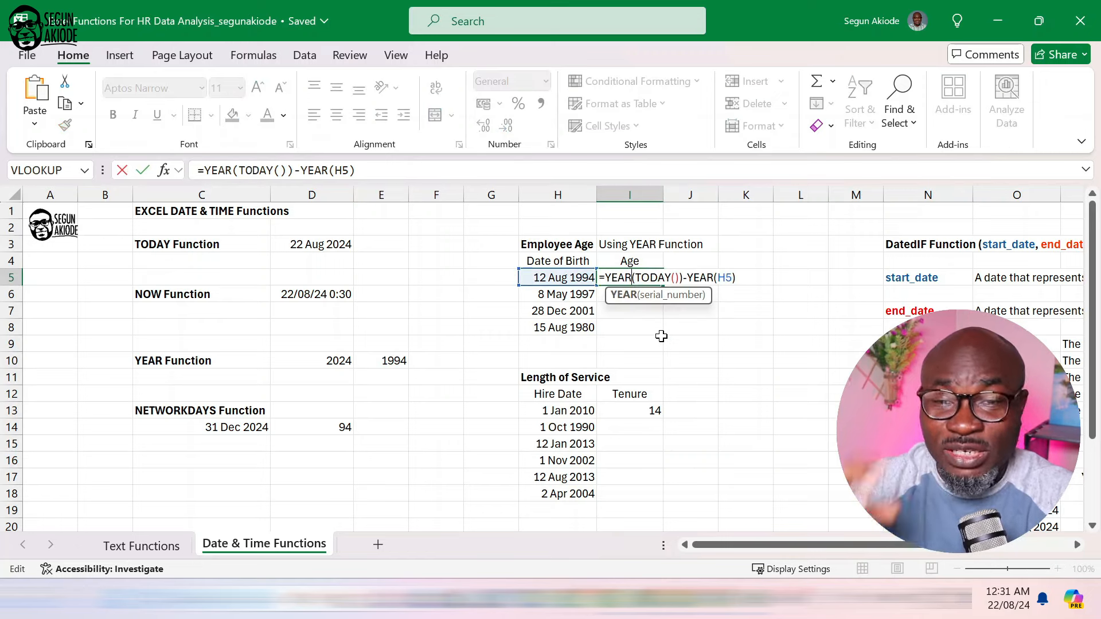
{"action": "key", "text": "Return"}
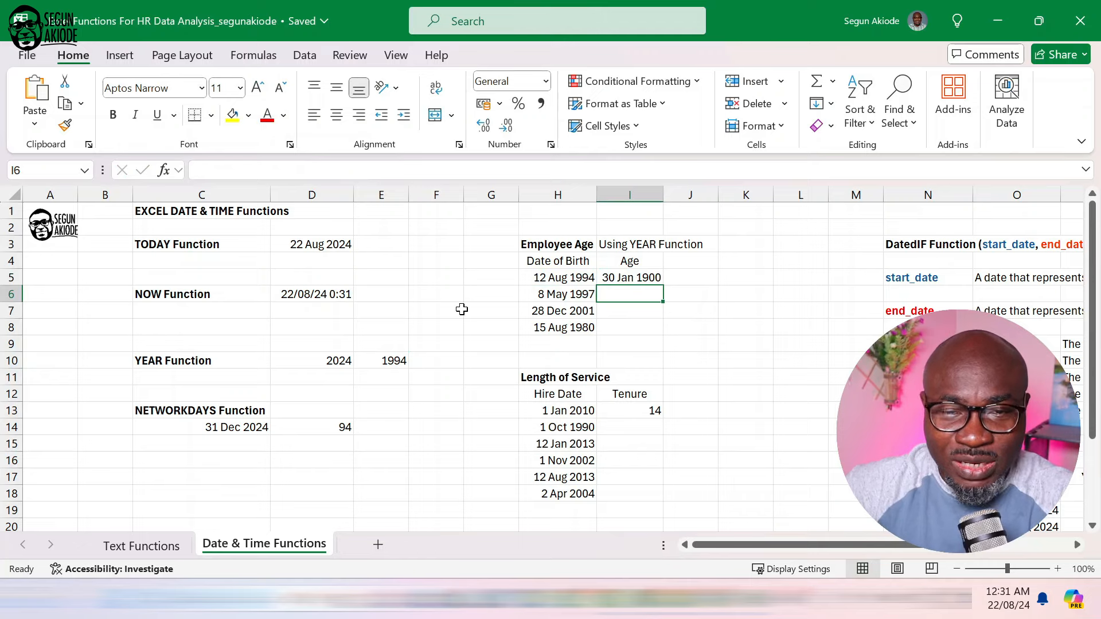
{"action": "left_click", "coordinate": [632, 279]}
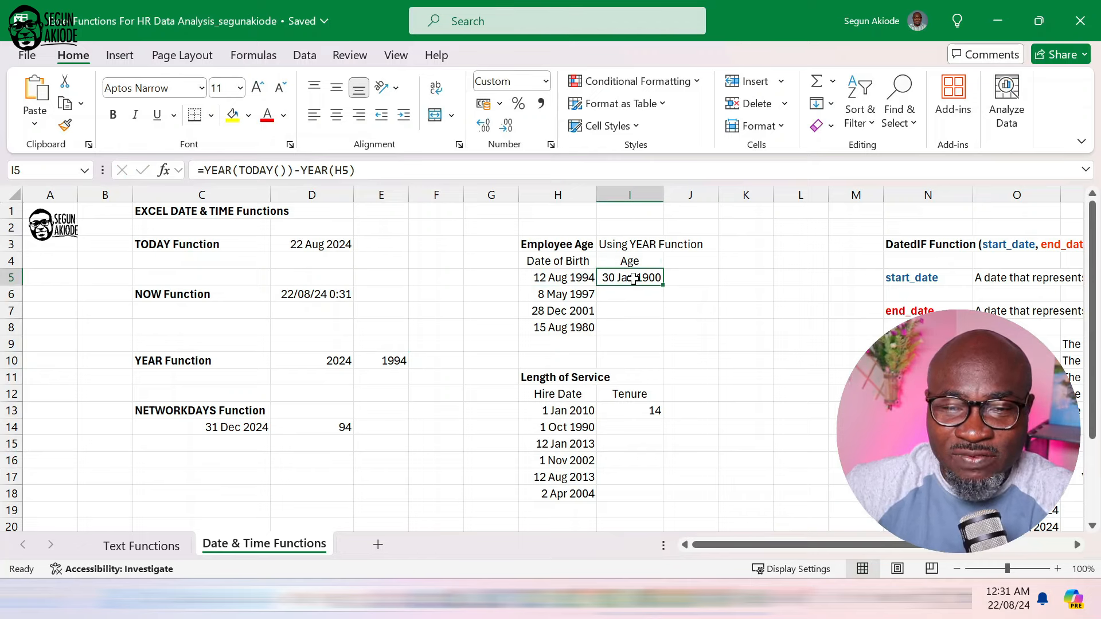
{"action": "key", "text": "Delete"}
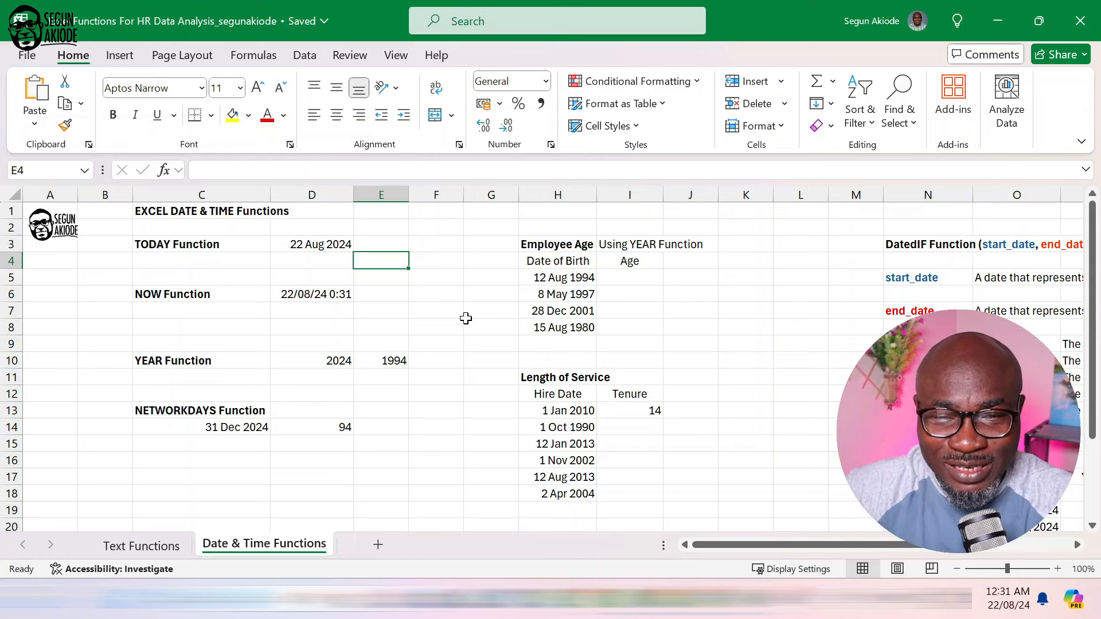
- Enter the formula =YEAR(TODAY())-YEAR(H5) in cell I5 to calculate the first employee's age
{"action": "left_click", "coordinate": [638, 279]}
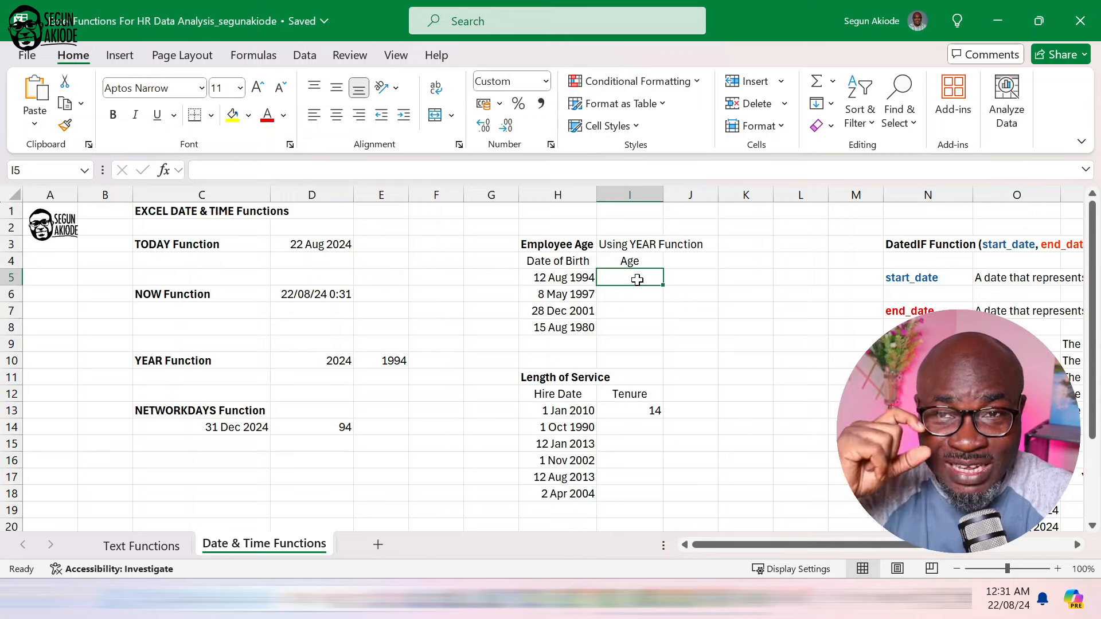
{"action": "type", "text": "="}
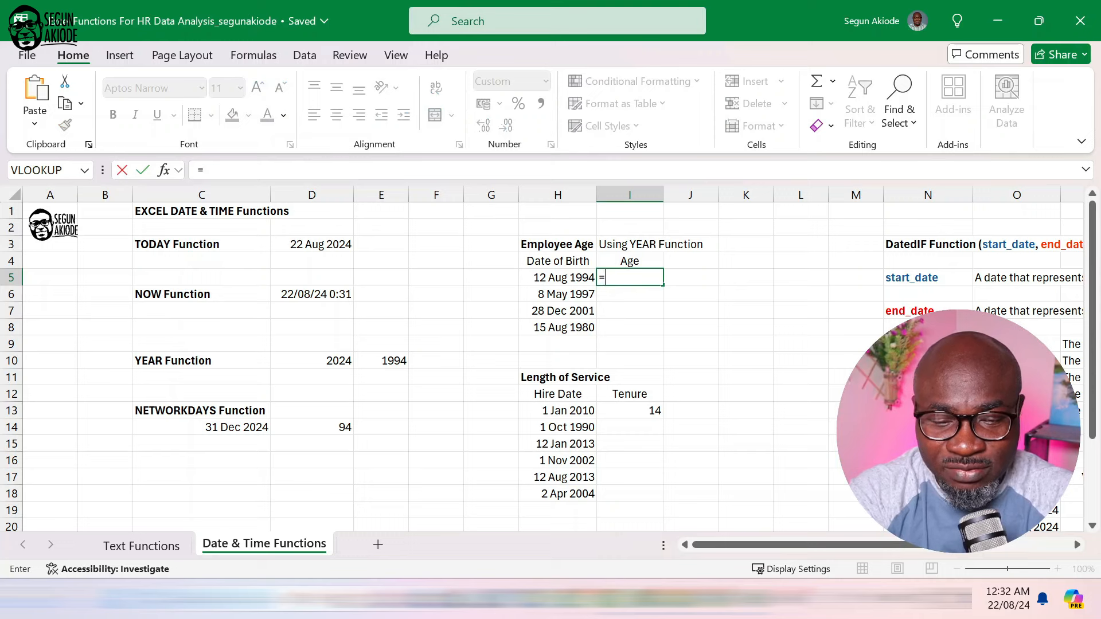
{"action": "type", "text": "Year("}
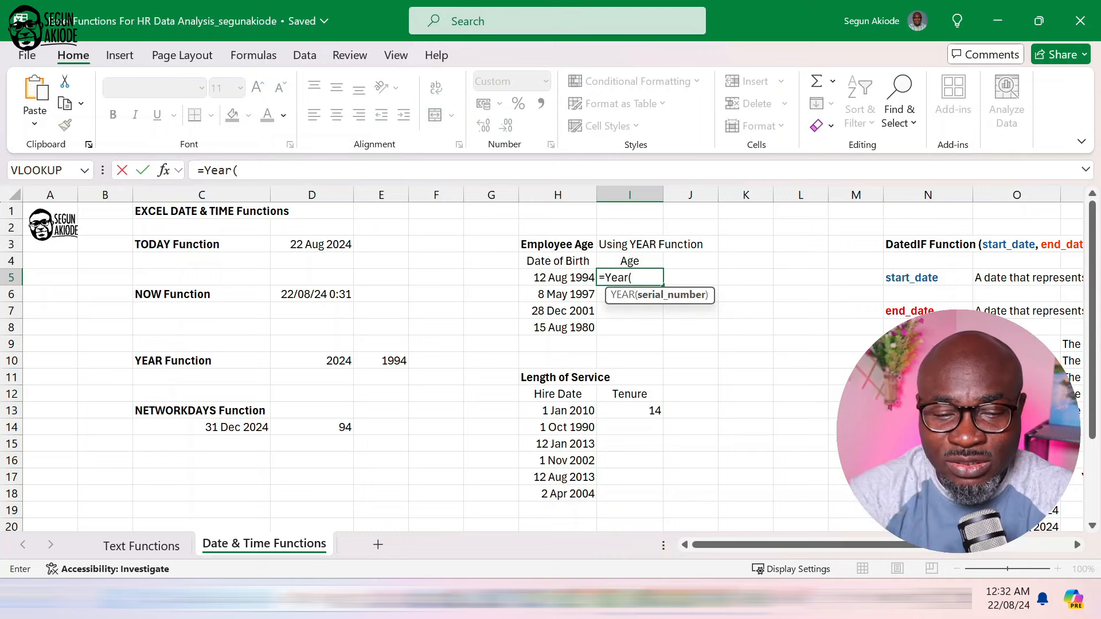
{"action": "type", "text": "Today"}
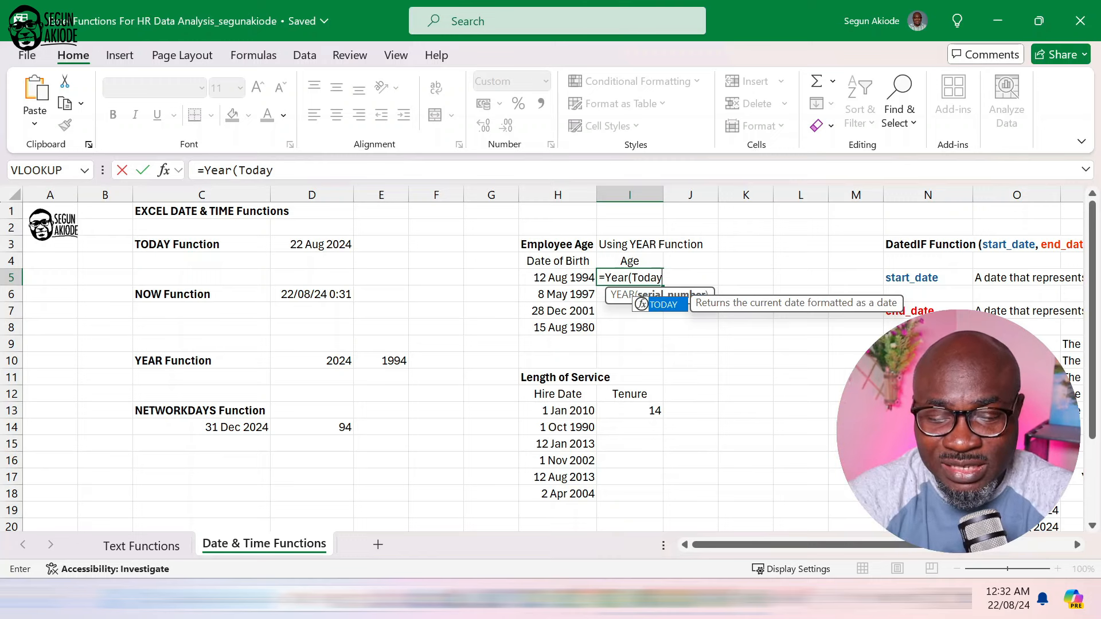
{"action": "type", "text": "())"}
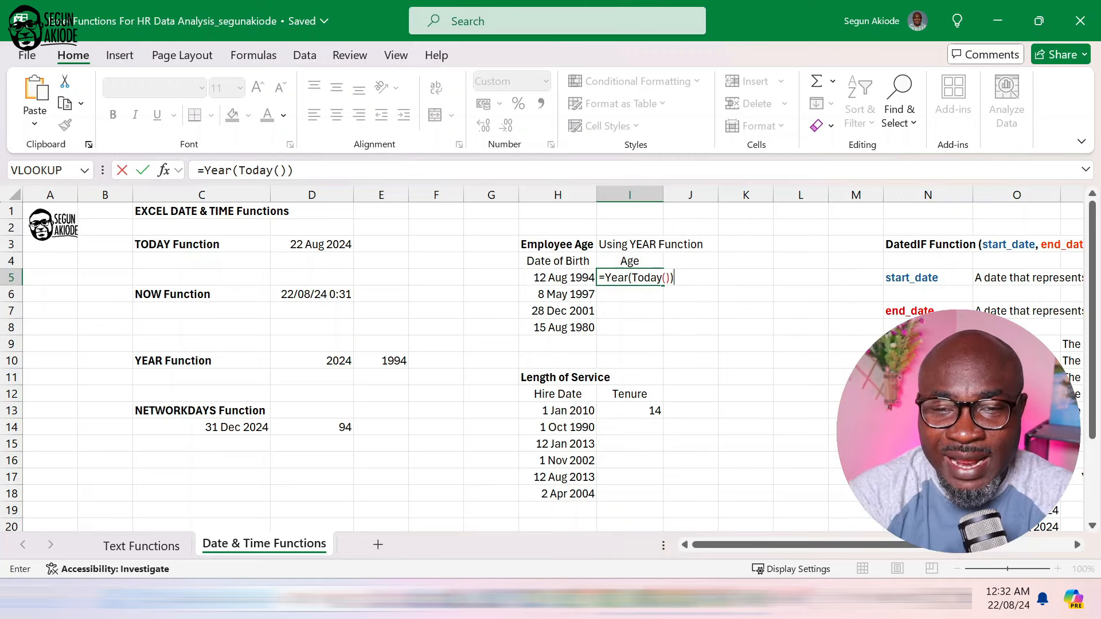
{"action": "type", "text": "-Year"}
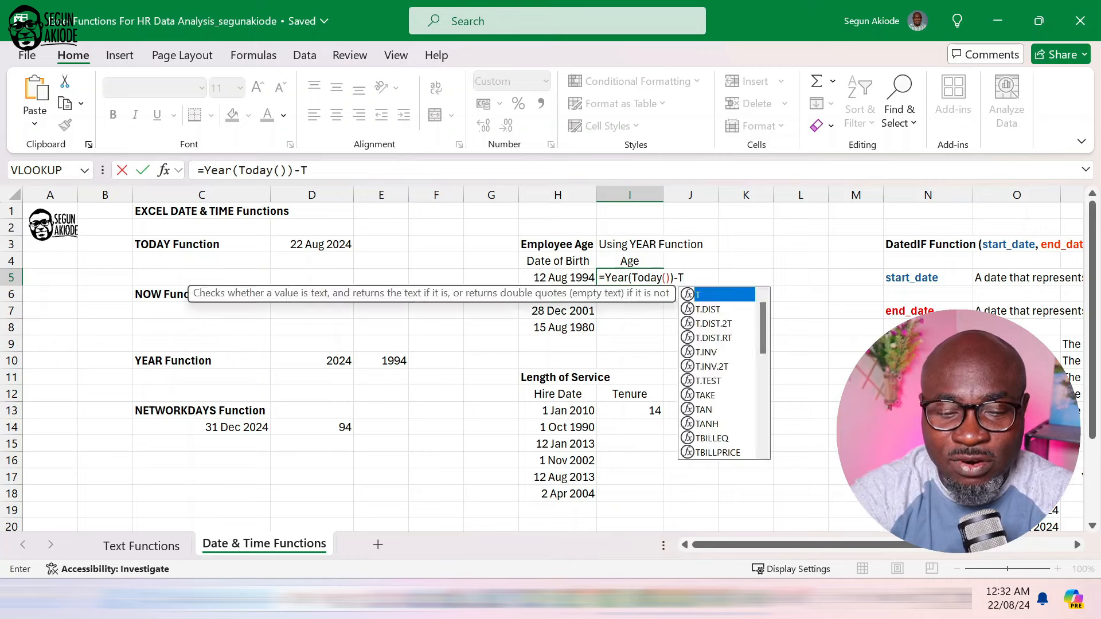
{"action": "type", "text": "("}
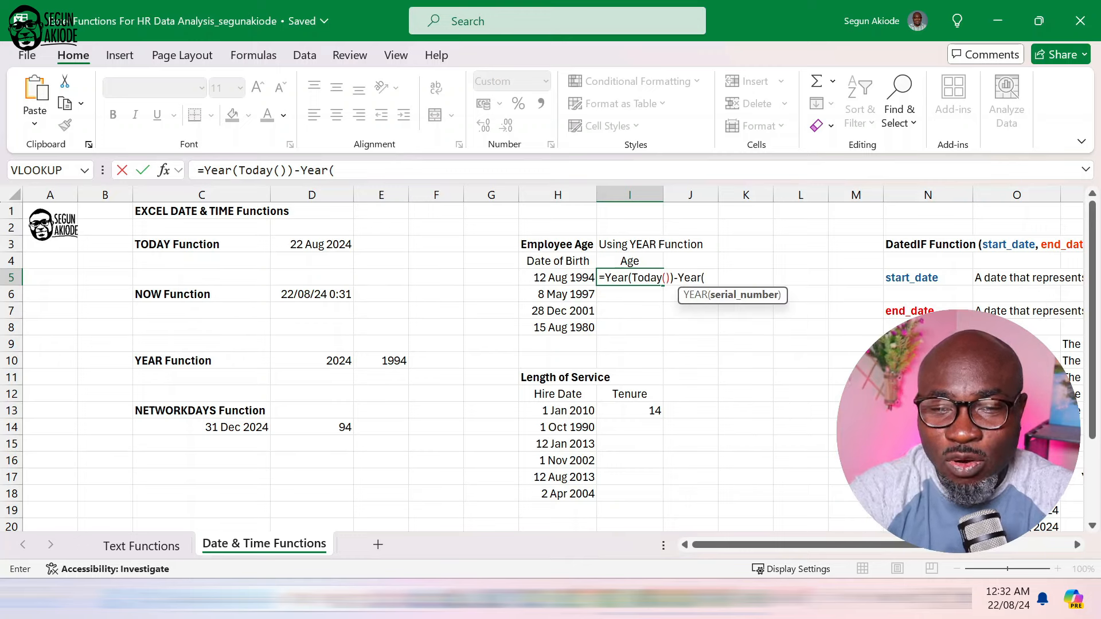
{"action": "left_click", "coordinate": [568, 278]}
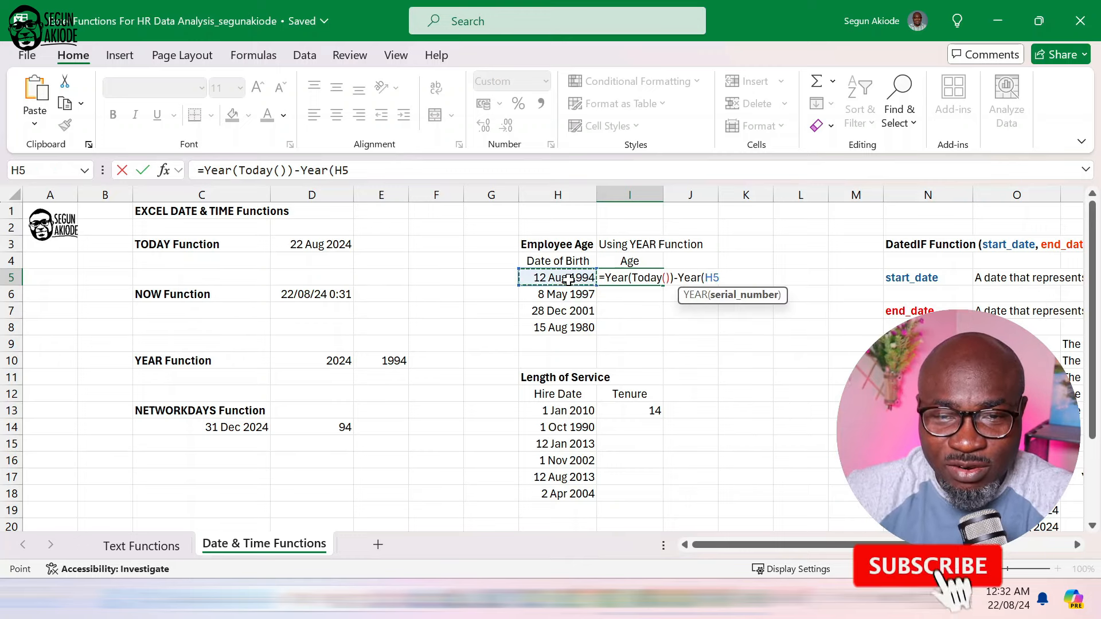
{"action": "type", "text": ")"}
{"action": "key", "text": "Return"}
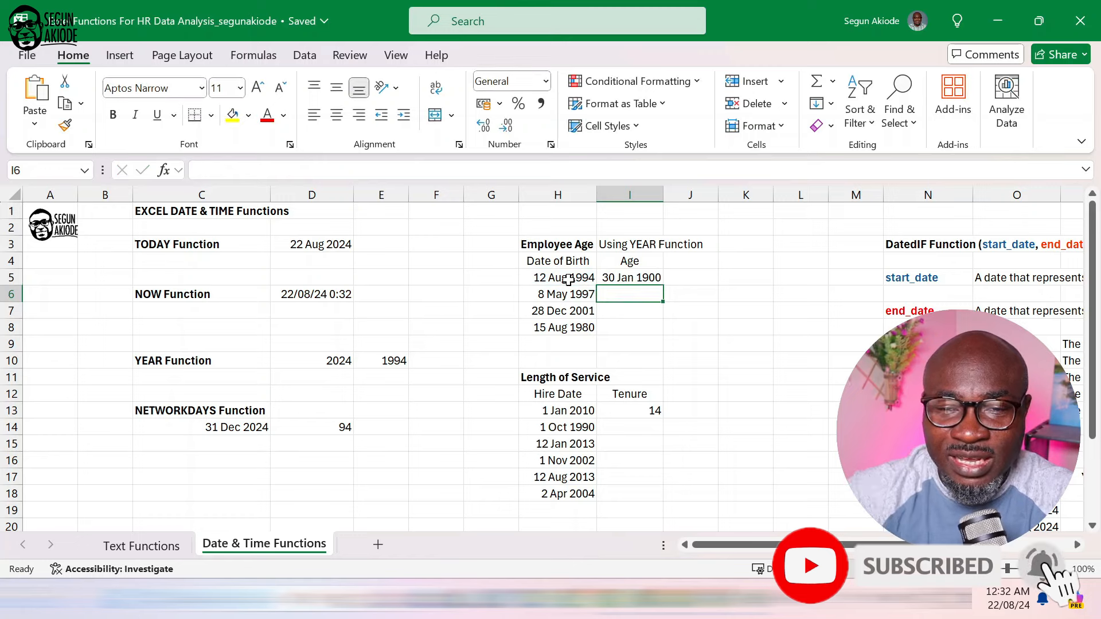
{"action": "left_click", "coordinate": [656, 279]}
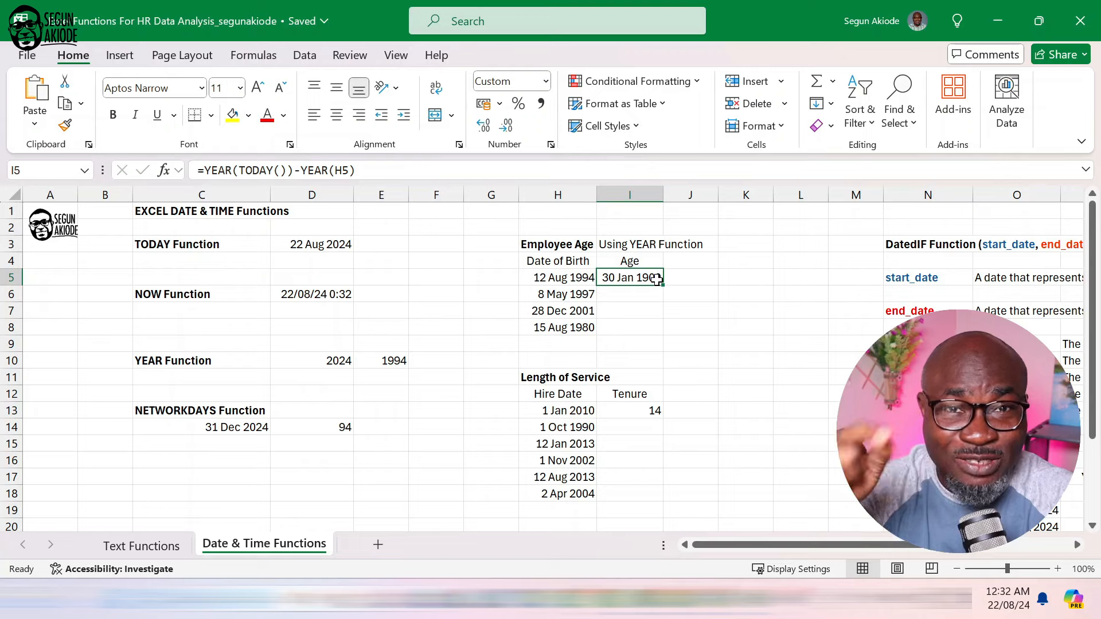
- Format age cell I5 as Number with 0 decimal places and fill its formula down to I8
{"action": "left_click", "coordinate": [545, 81]}
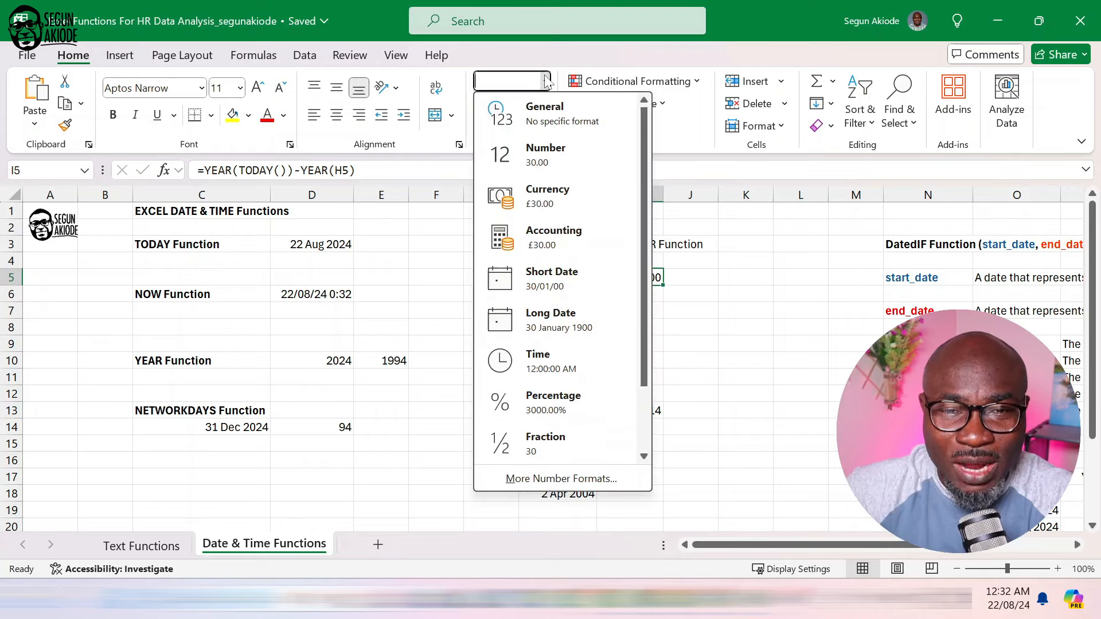
{"action": "left_click", "coordinate": [550, 106]}
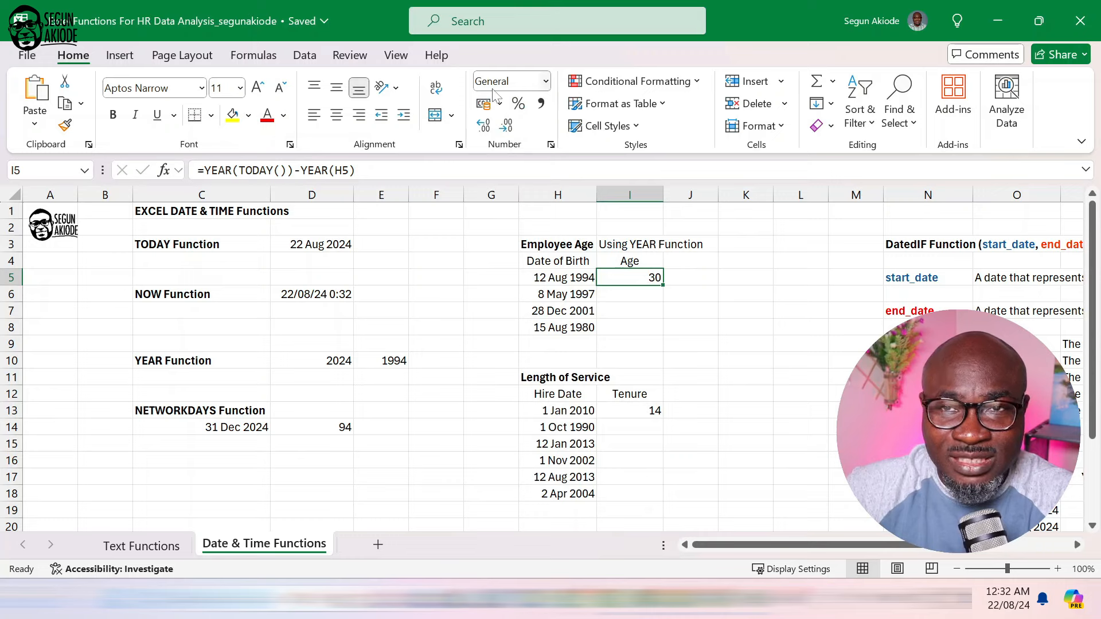
{"action": "left_click", "coordinate": [545, 80]}
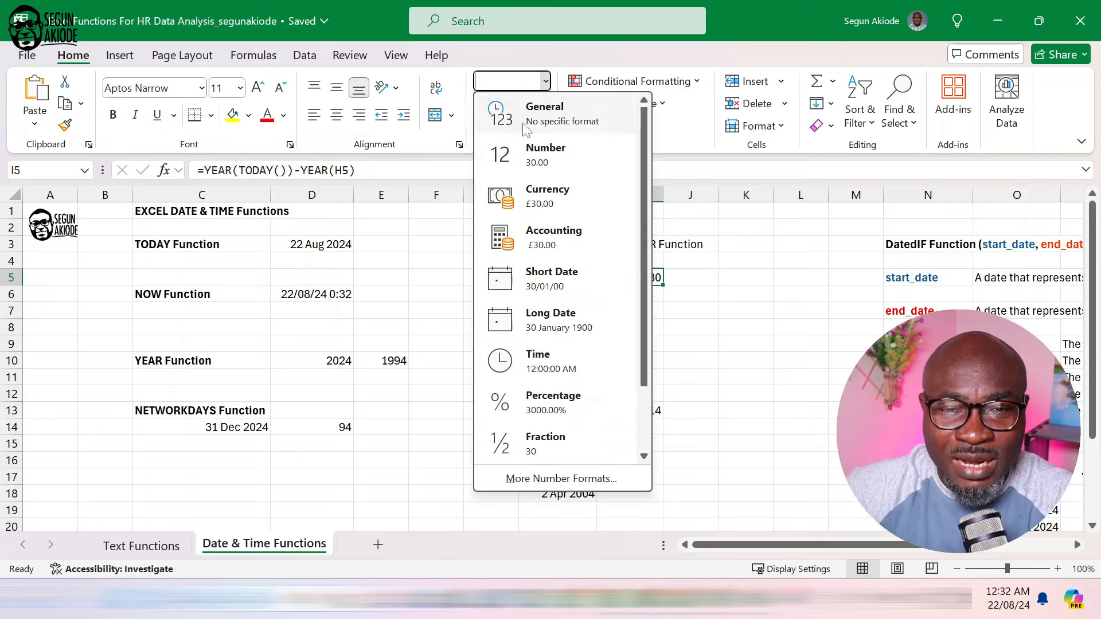
{"action": "left_click", "coordinate": [515, 156]}
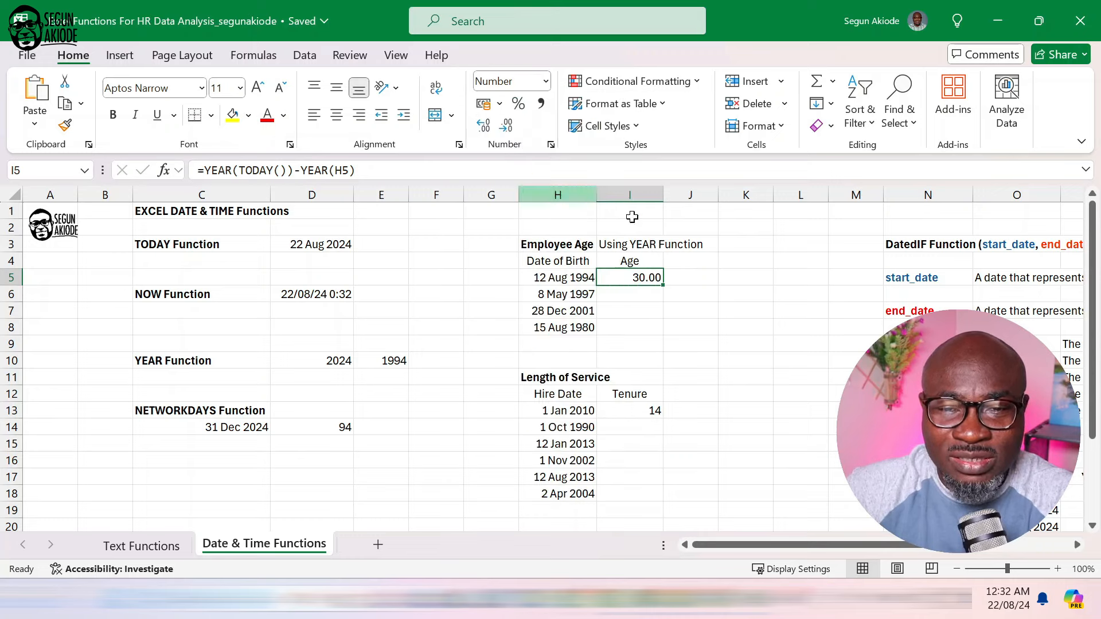
{"action": "left_click", "coordinate": [551, 145]}
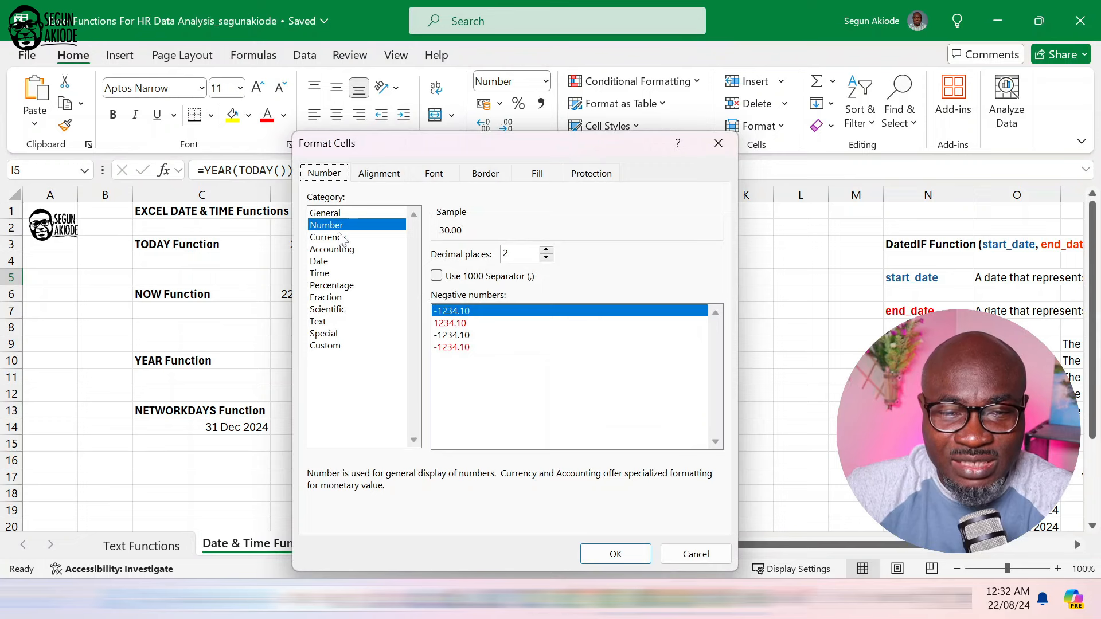
{"action": "left_click", "coordinate": [546, 256]}
{"action": "left_click", "coordinate": [546, 257]}
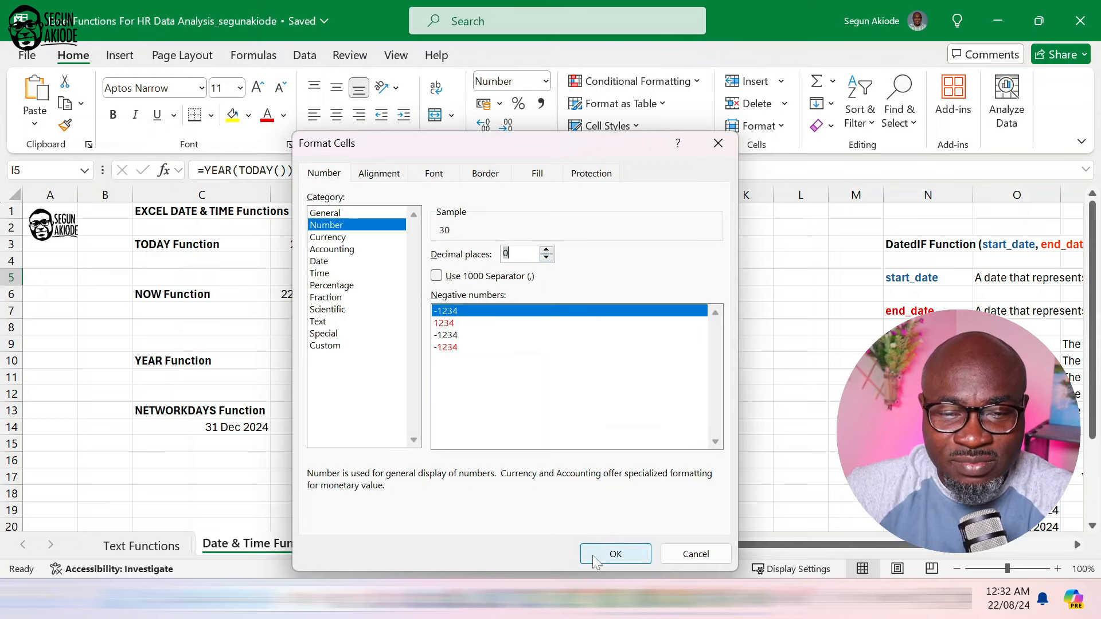
{"action": "left_click", "coordinate": [630, 553]}
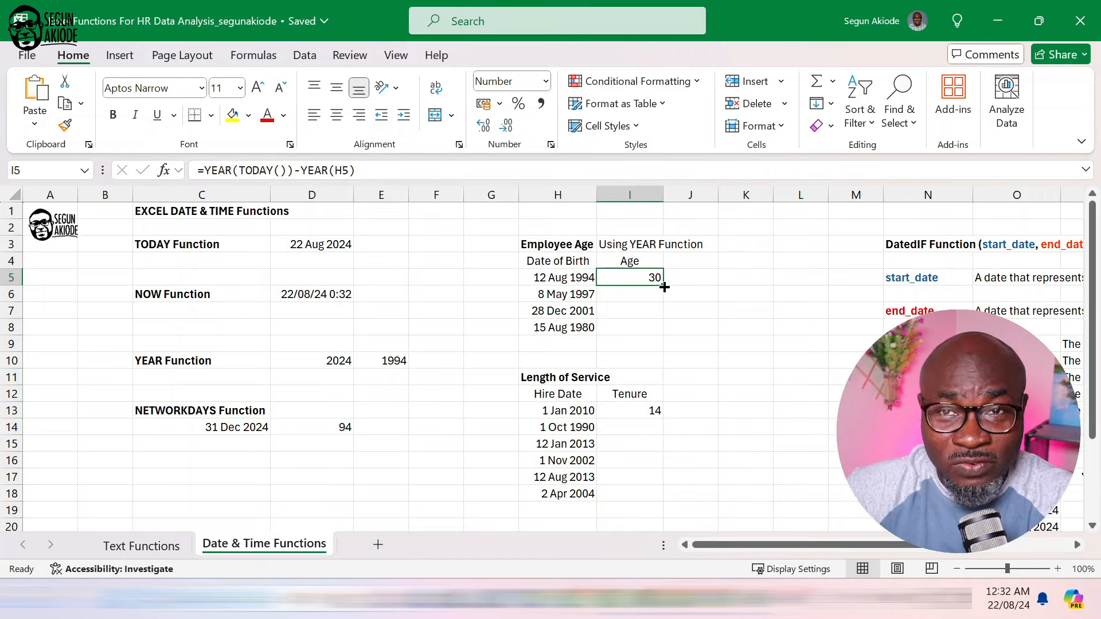
{"action": "double_click", "coordinate": [664, 286]}
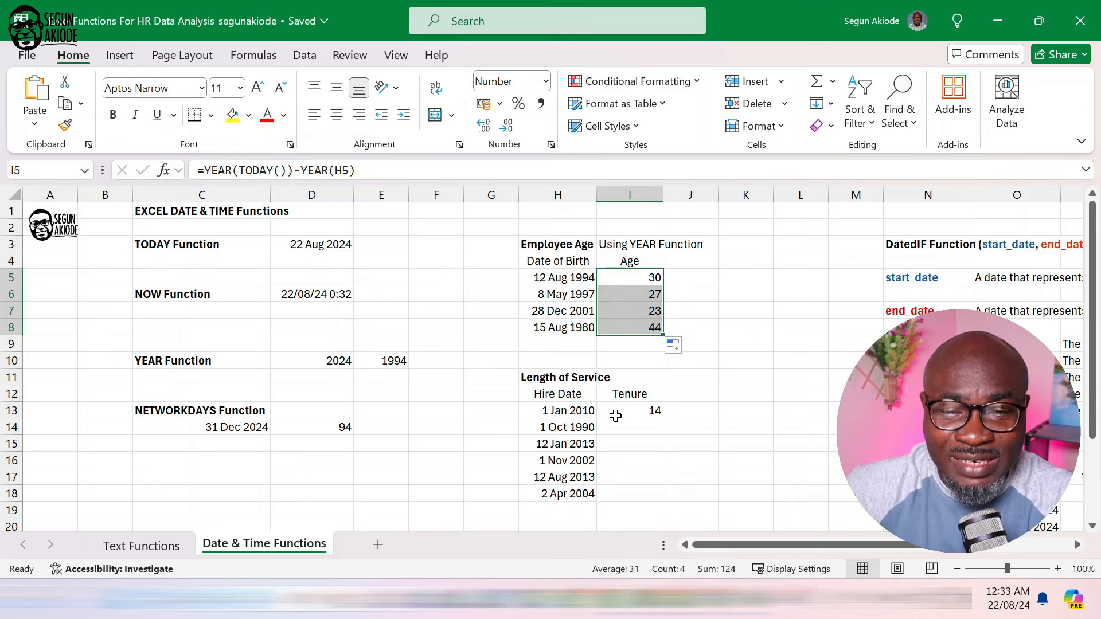
- Copy the age formula from I5 and paste only the formula into the first Tenure cell, I13, re-entering it there
{"action": "left_click", "coordinate": [642, 277]}
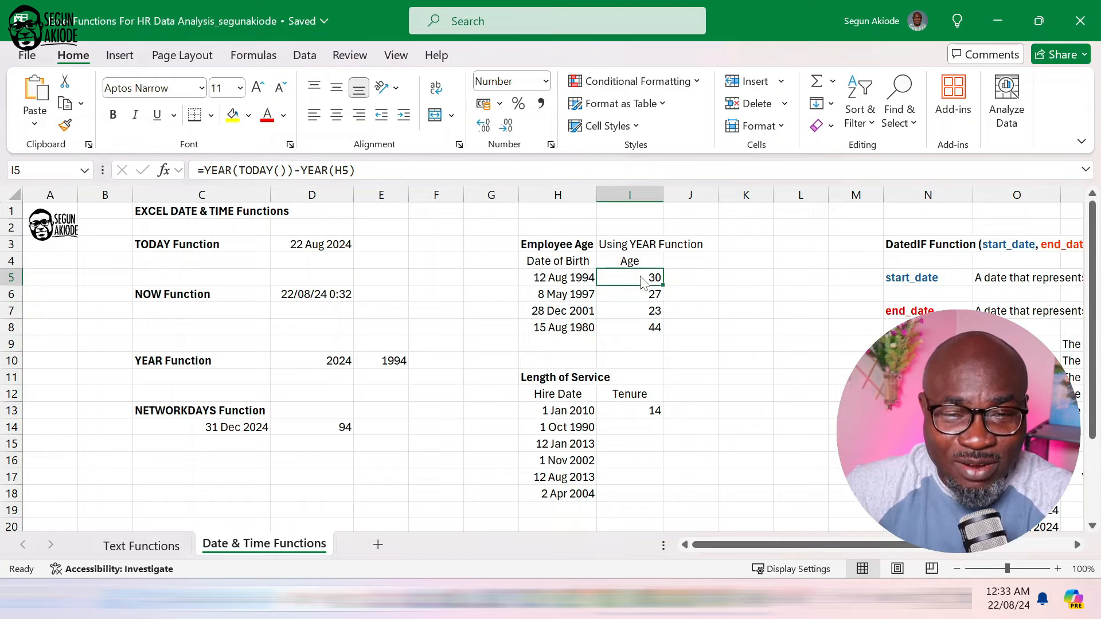
{"action": "right_click", "coordinate": [640, 277]}
{"action": "left_click", "coordinate": [707, 147]}
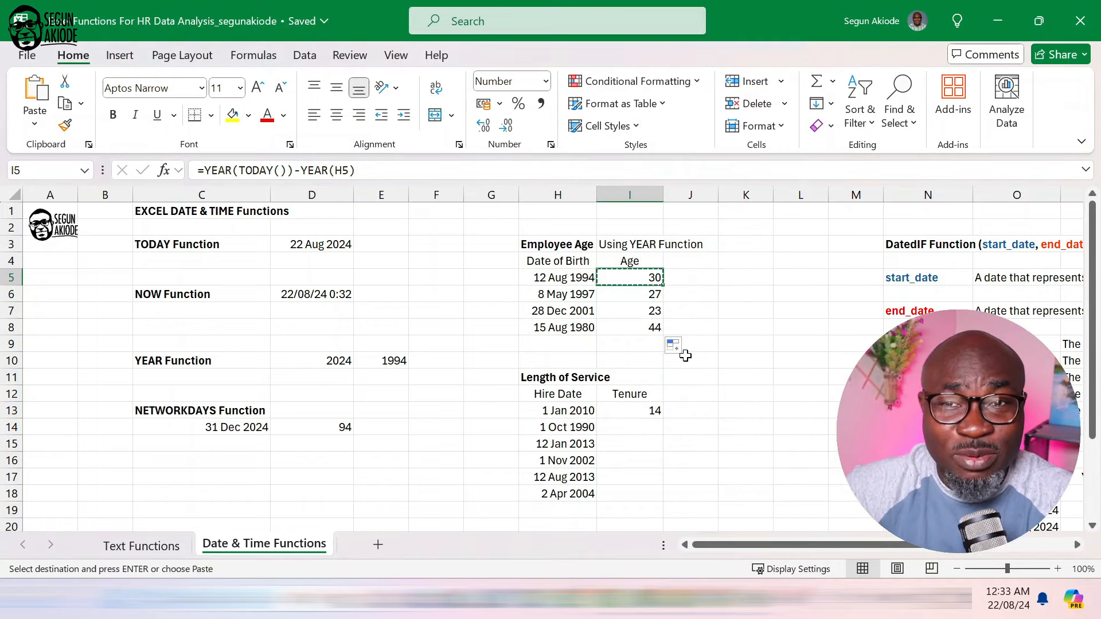
{"action": "left_click", "coordinate": [622, 411]}
{"action": "right_click", "coordinate": [624, 411]}
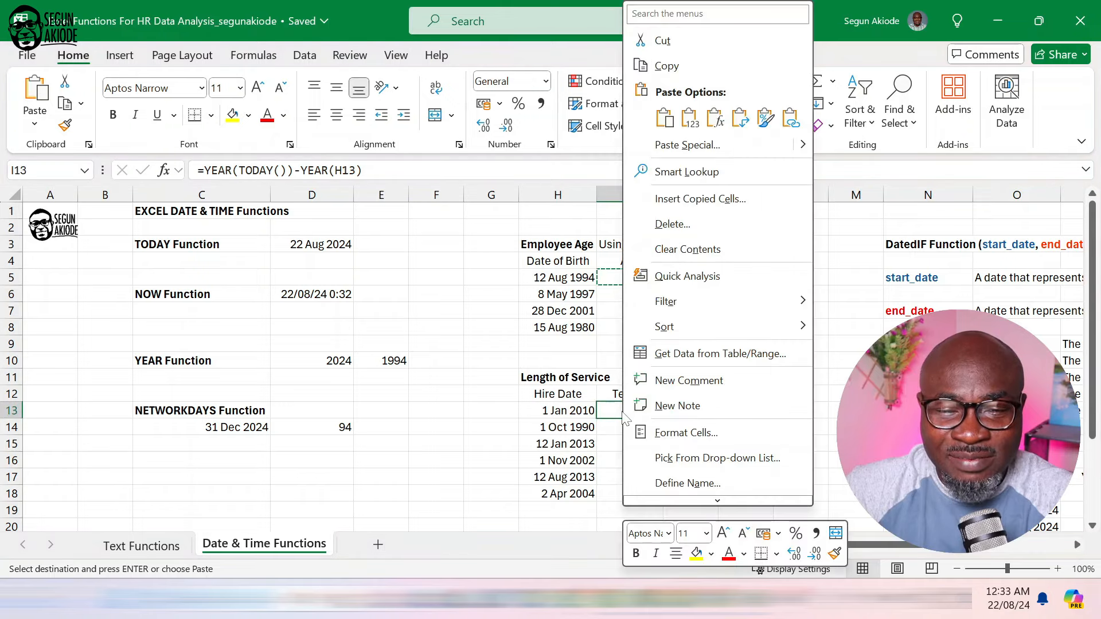
{"action": "left_click", "coordinate": [713, 119]}
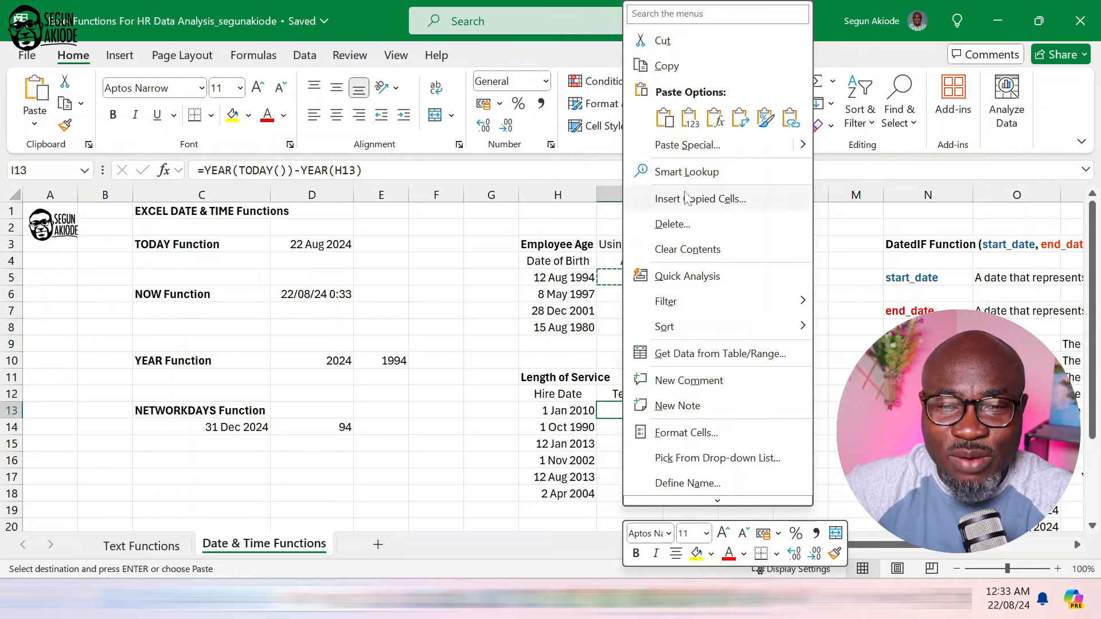
{"action": "left_click", "coordinate": [714, 119]}
{"action": "left_click", "coordinate": [648, 411]}
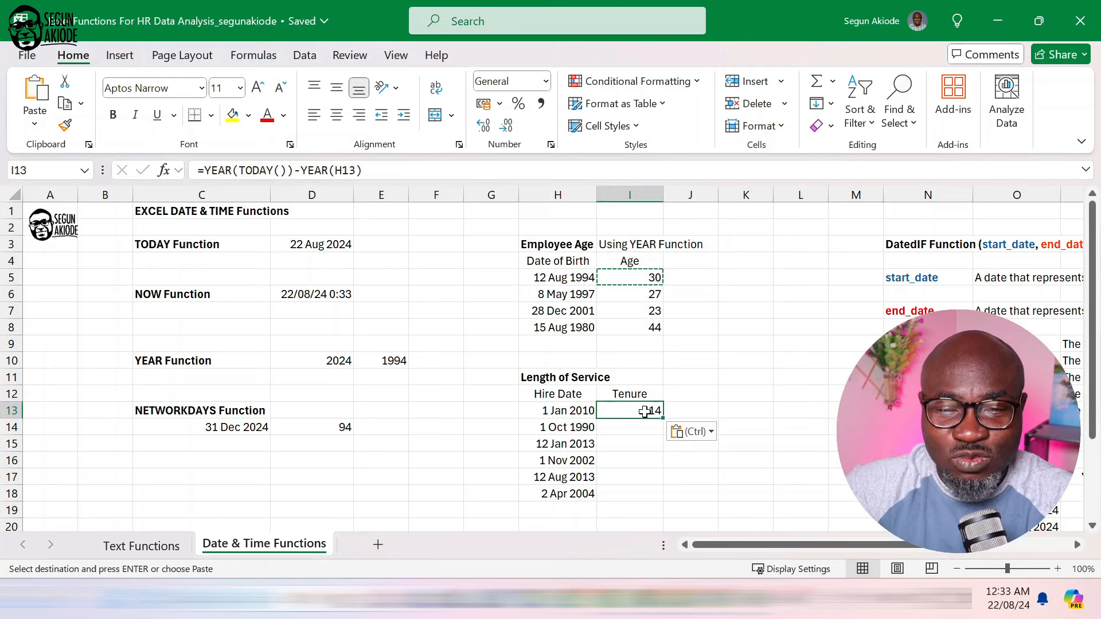
{"action": "key", "text": "Escape"}
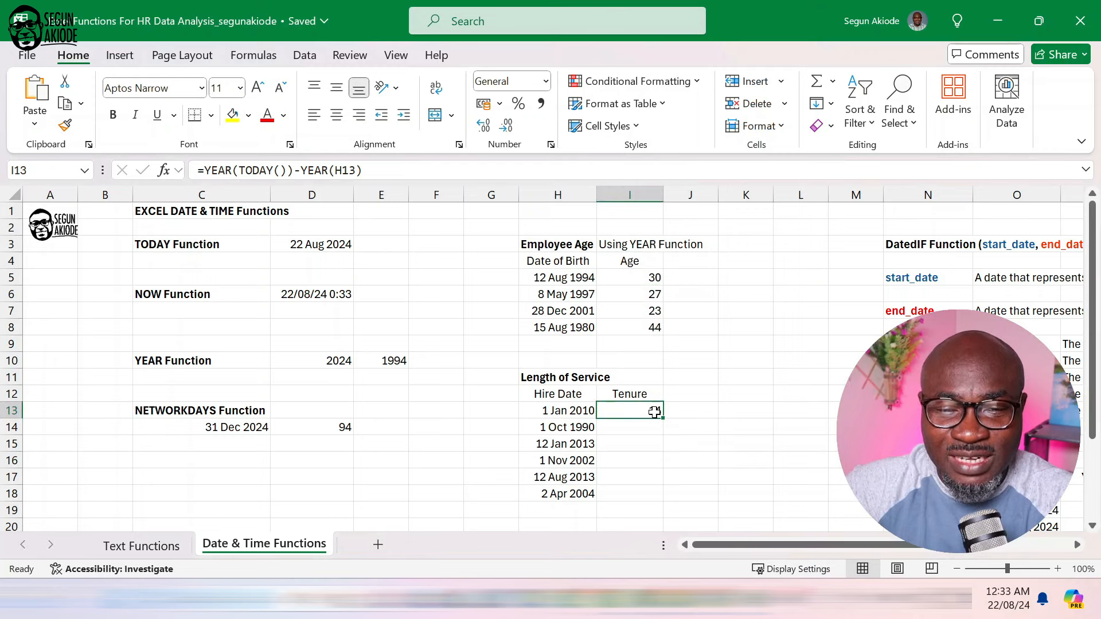
{"action": "double_click", "coordinate": [658, 410]}
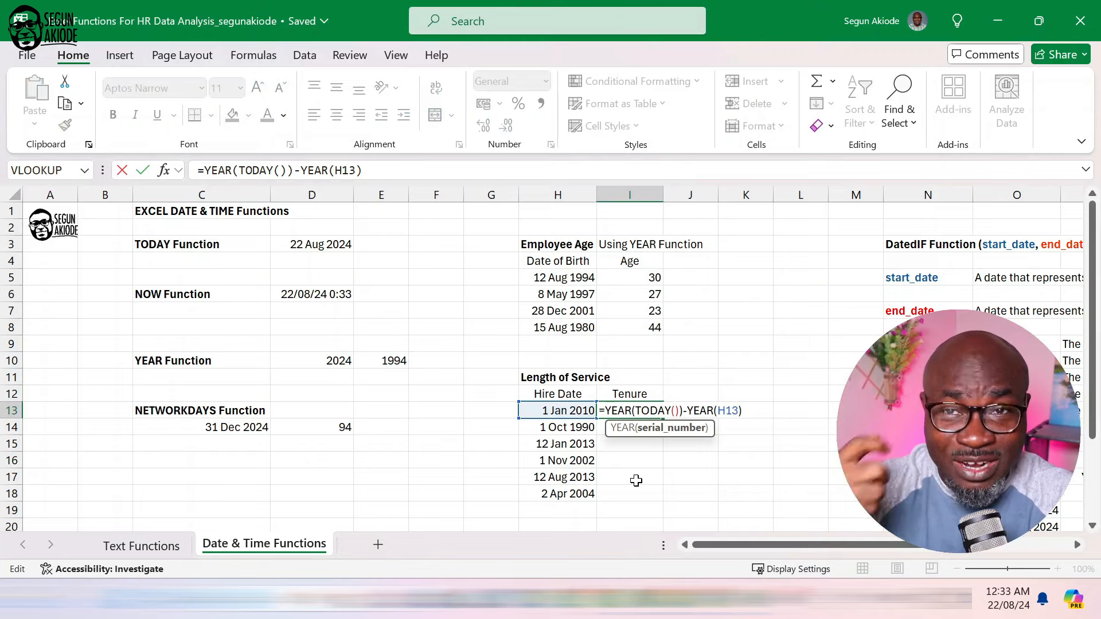
{"action": "key", "text": "Return"}
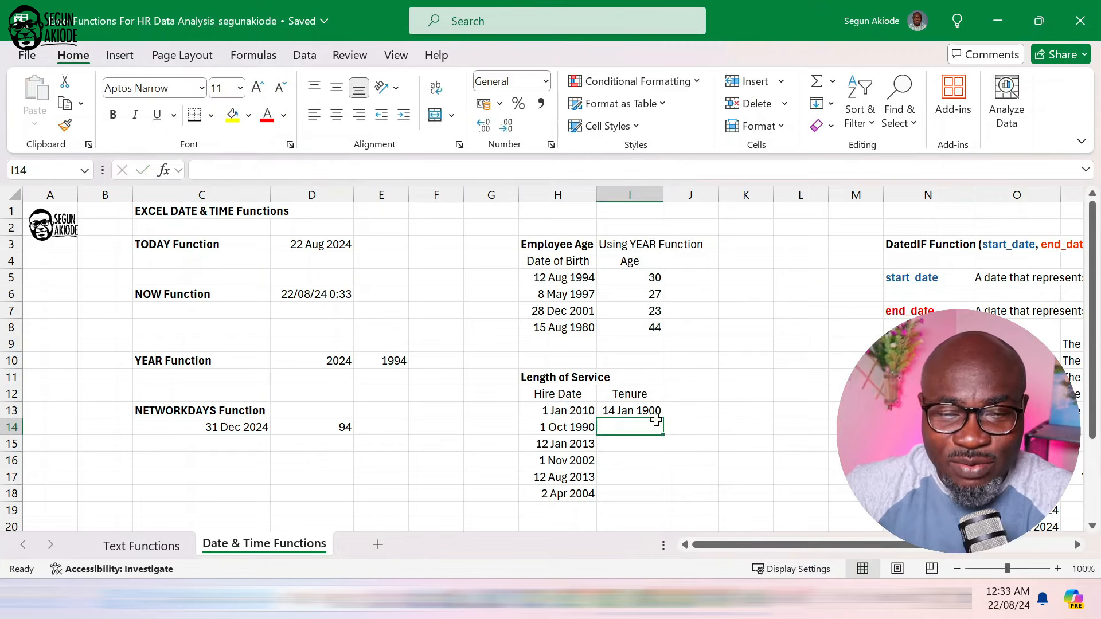
- Format tenure cell I13 as Number with 0 decimal places and fill its formula down to I18
{"action": "left_click", "coordinate": [638, 411]}
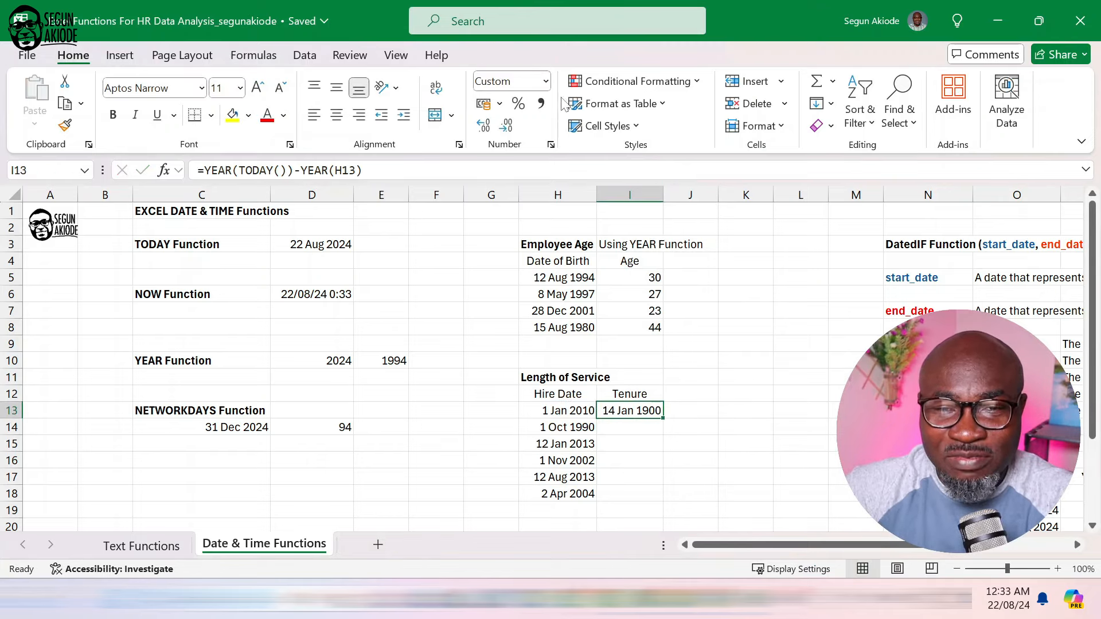
{"action": "left_click", "coordinate": [545, 81]}
{"action": "left_click", "coordinate": [535, 152]}
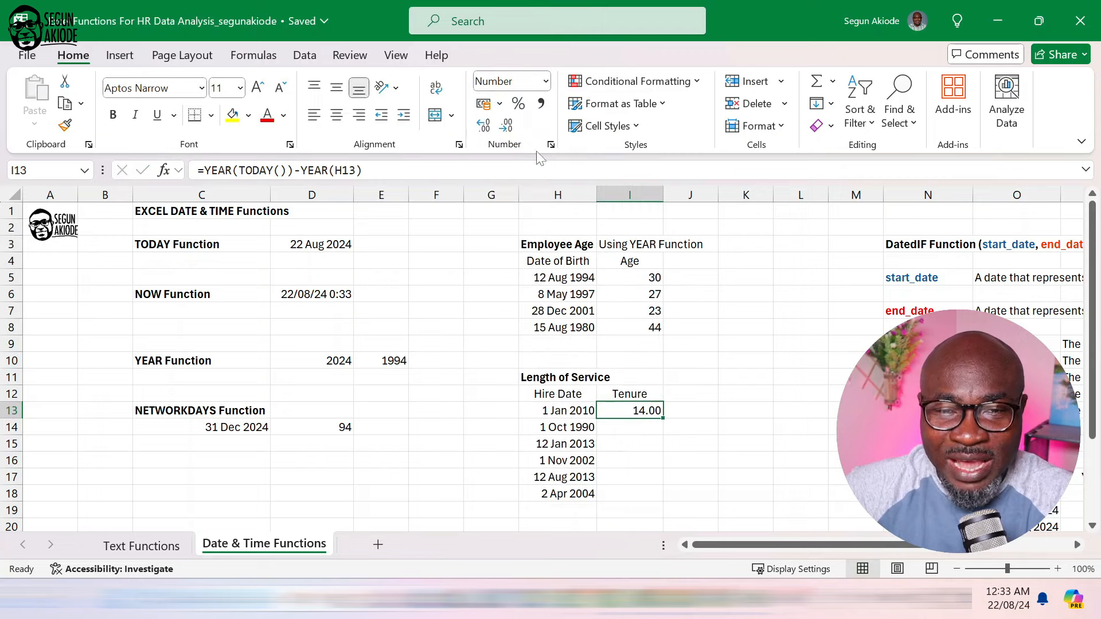
{"action": "left_click", "coordinate": [551, 145]}
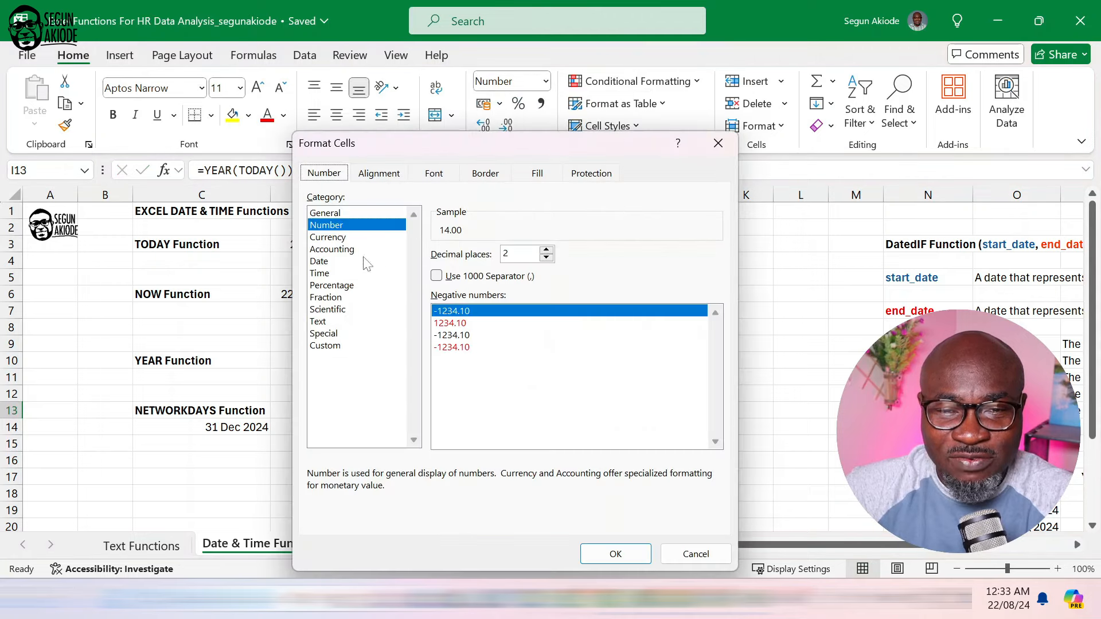
{"action": "left_click", "coordinate": [546, 258]}
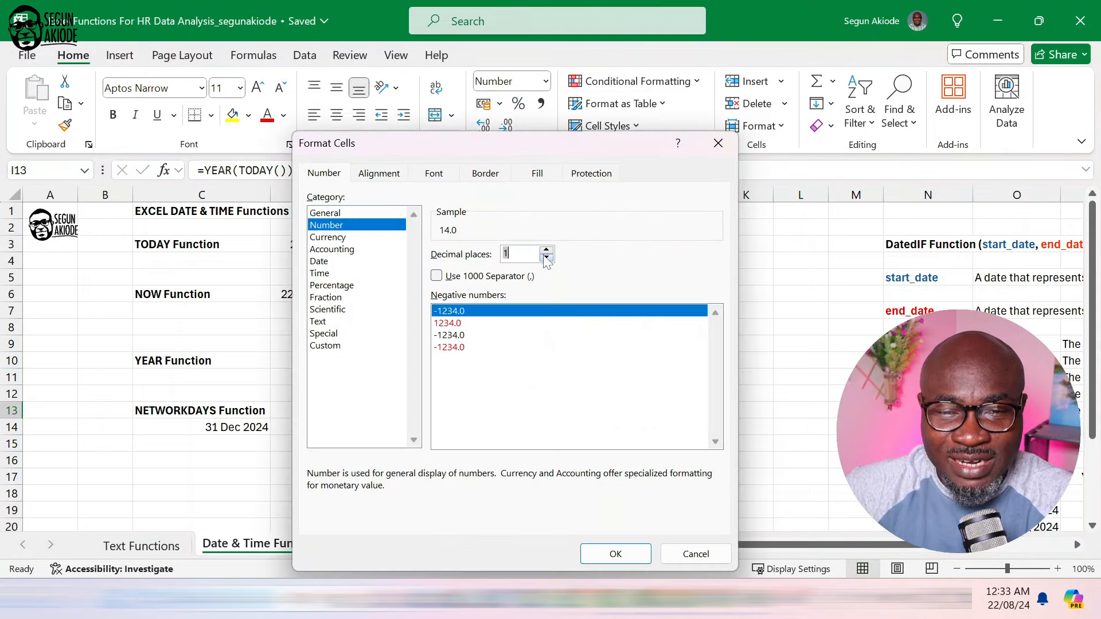
{"action": "left_click", "coordinate": [615, 554]}
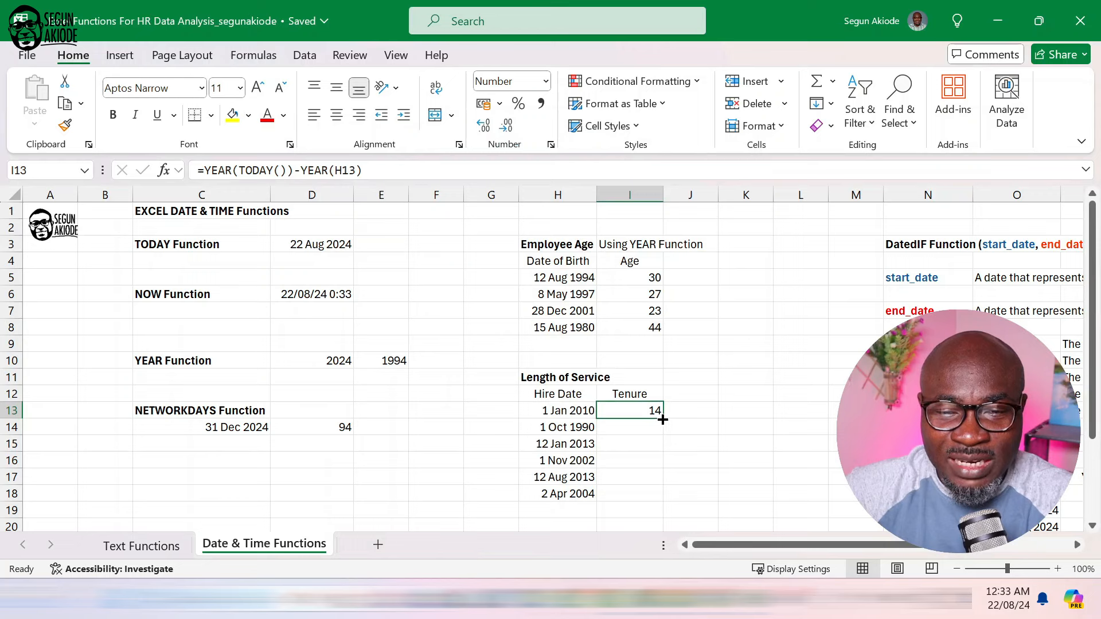
{"action": "left_click_drag", "start_coordinate": [662, 420], "coordinate": [663, 502]}
{"action": "left_click", "coordinate": [712, 445]}
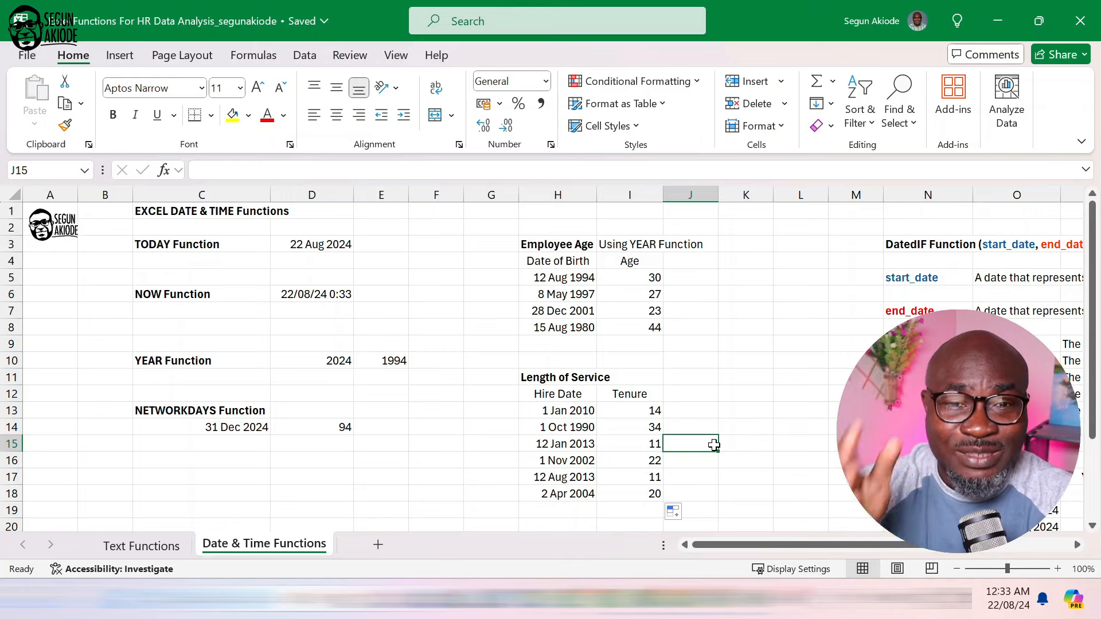
{"action": "left_click", "coordinate": [253, 377]}
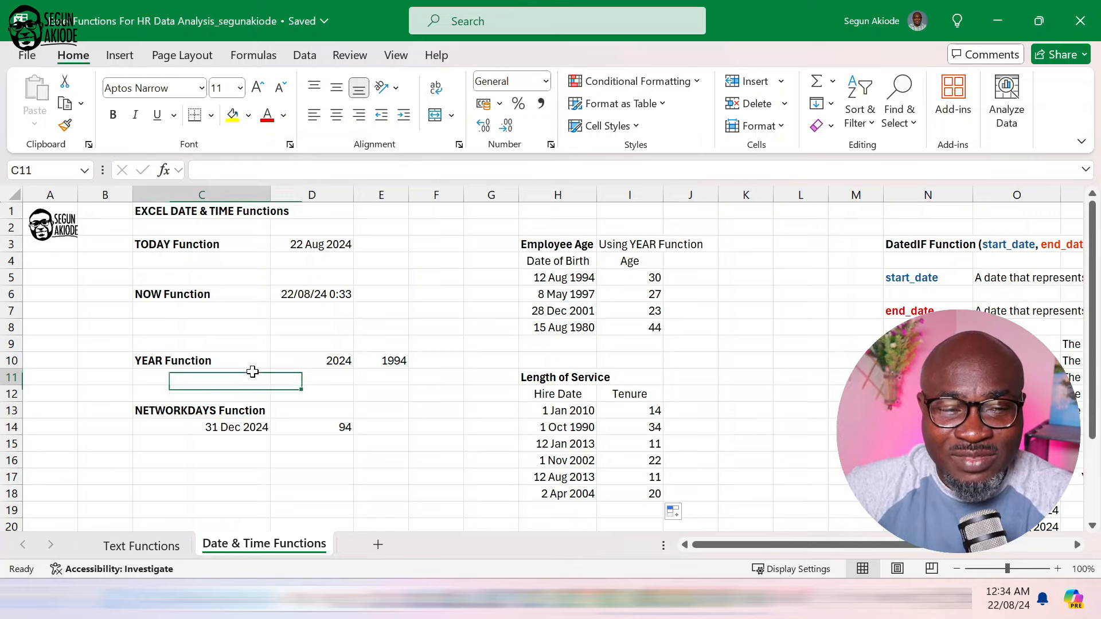
{"action": "left_click", "coordinate": [257, 362]}
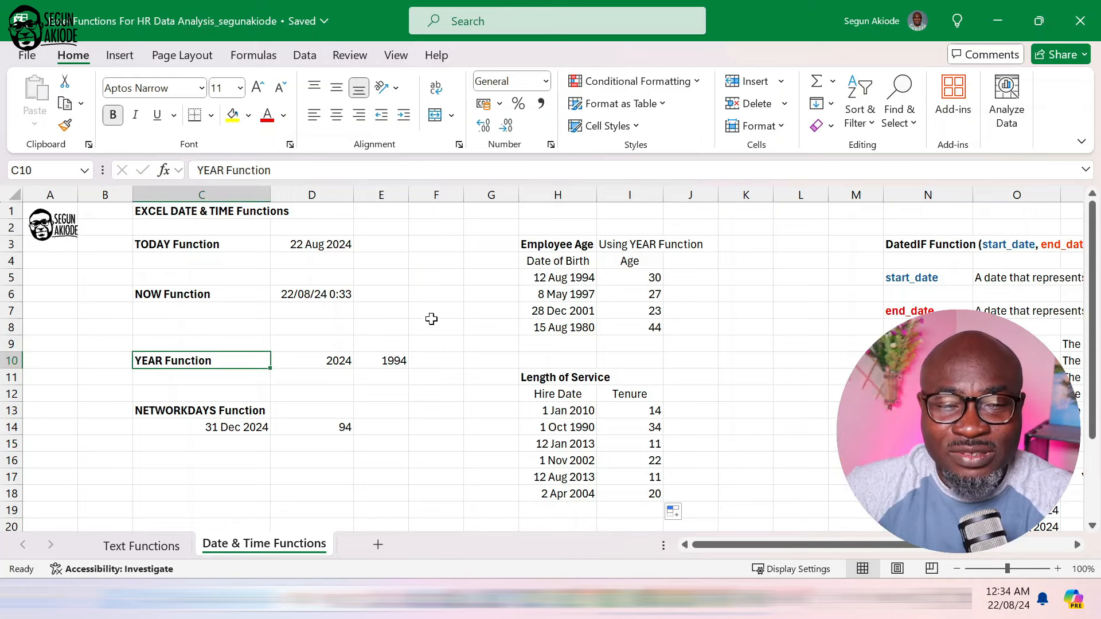
{"action": "left_click", "coordinate": [640, 276]}
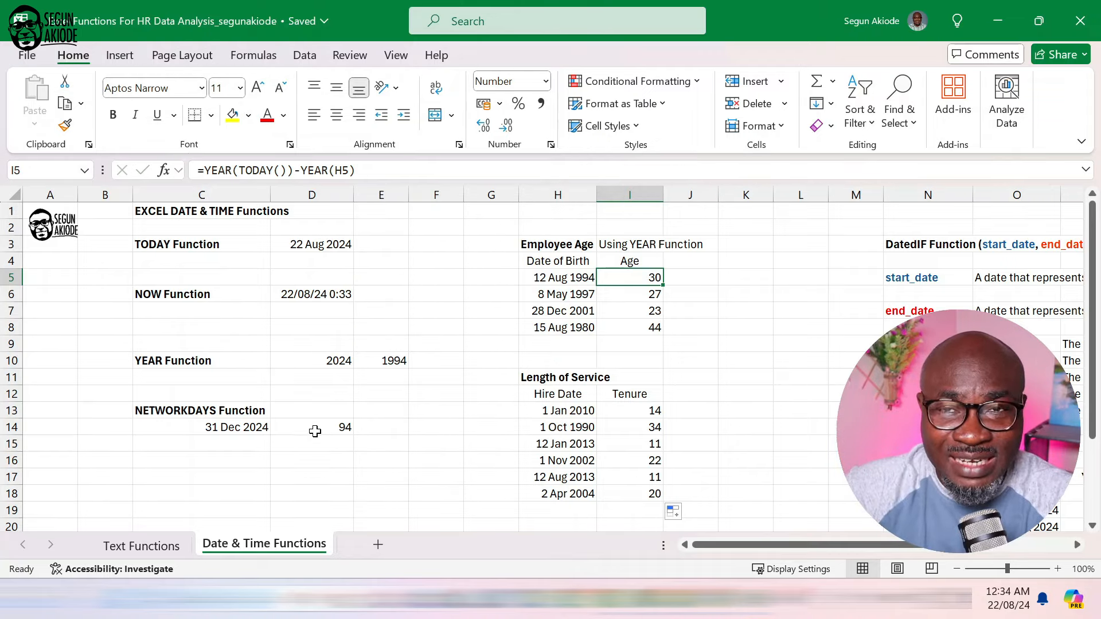
- Clear the NETWORKDAYS result in D14 and enter =NETWORKDAYS(TODAY(),C14) to count workdays until the date in C14
{"action": "left_click", "coordinate": [222, 409]}
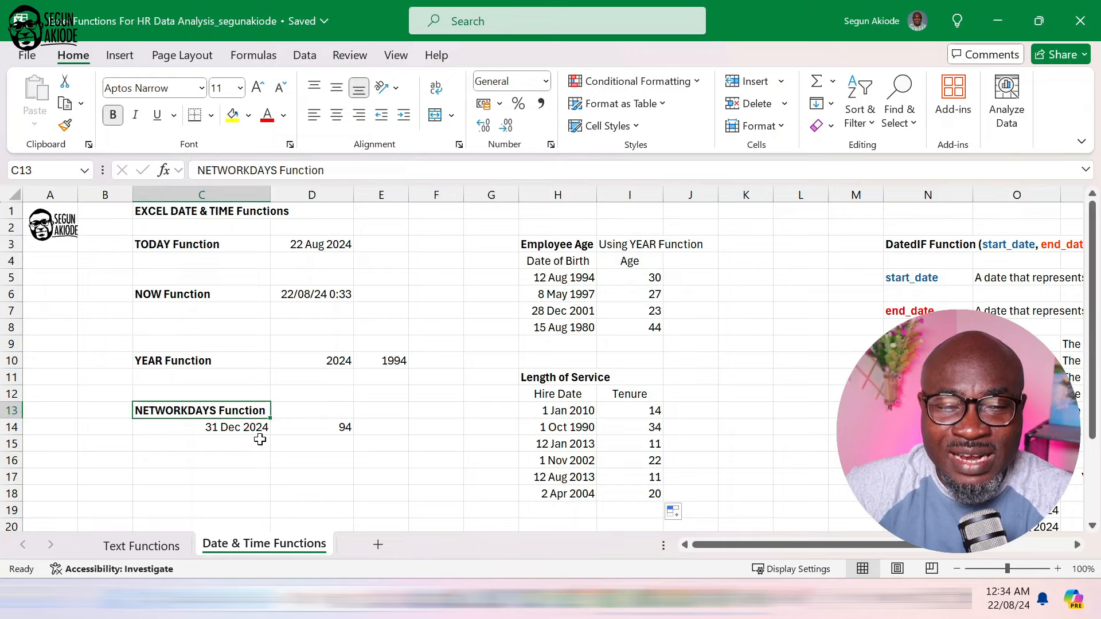
{"action": "left_click", "coordinate": [315, 425]}
{"action": "key", "text": "Delete"}
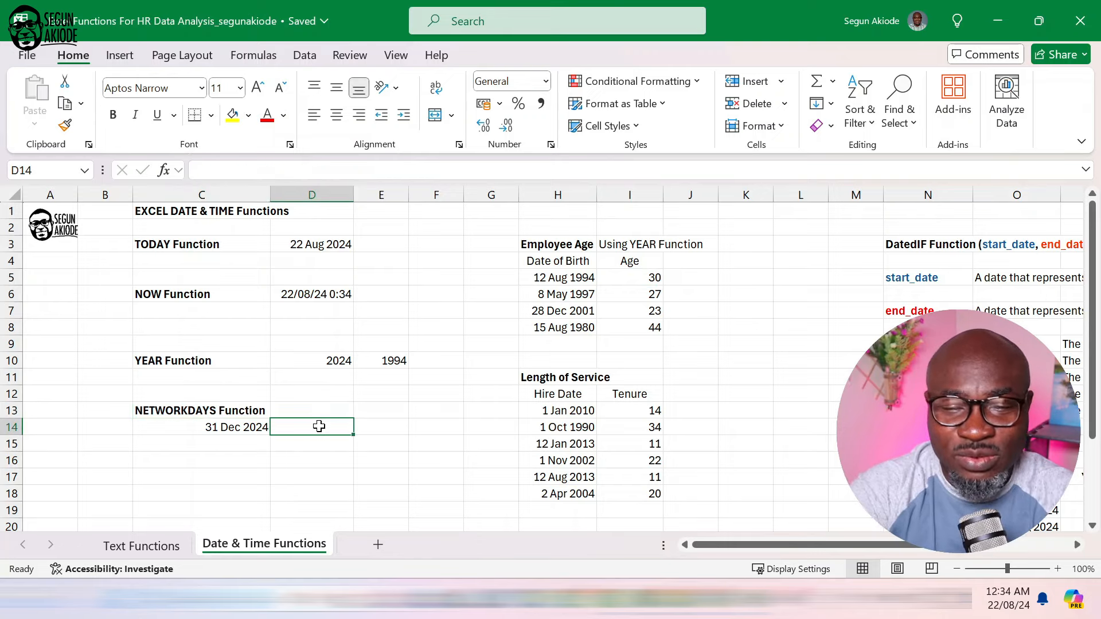
{"action": "type", "text": "="}
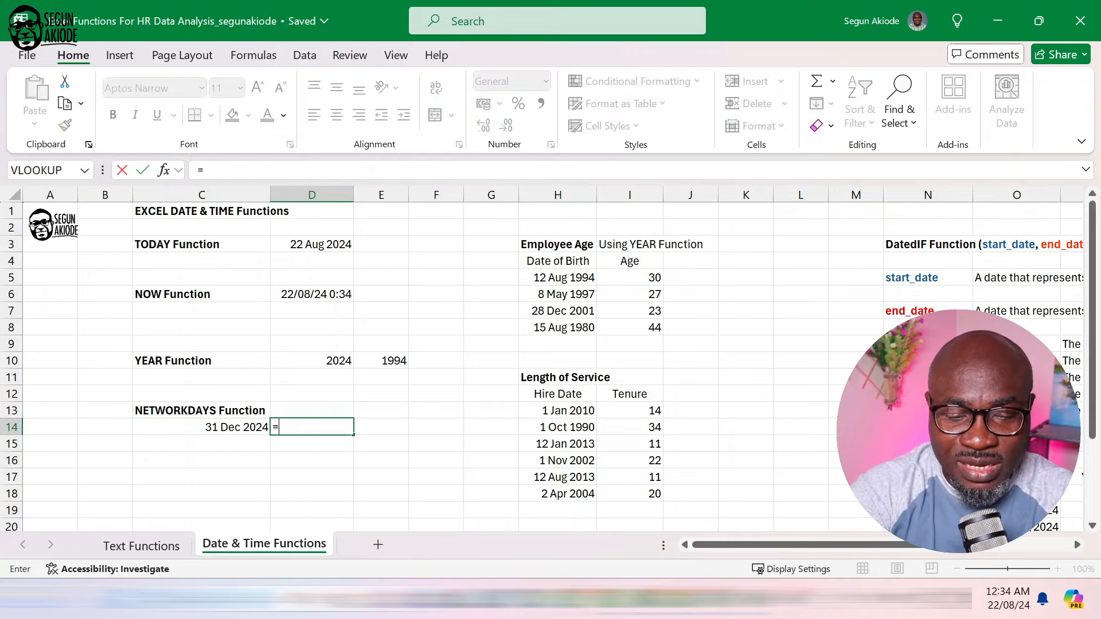
{"action": "type", "text": "Net"}
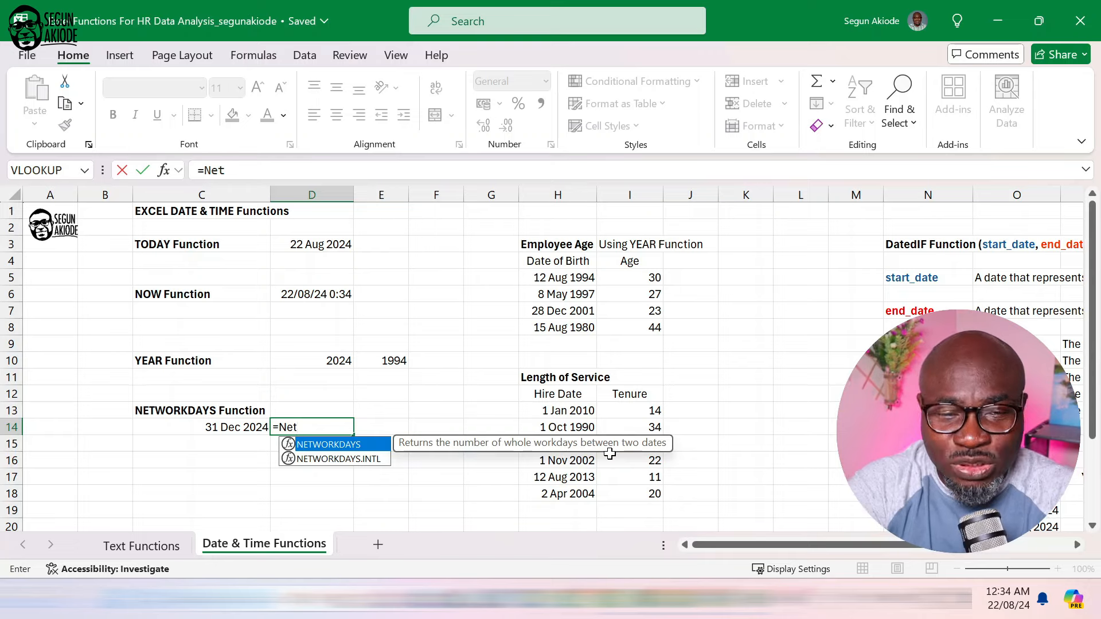
{"action": "double_click", "coordinate": [362, 449]}
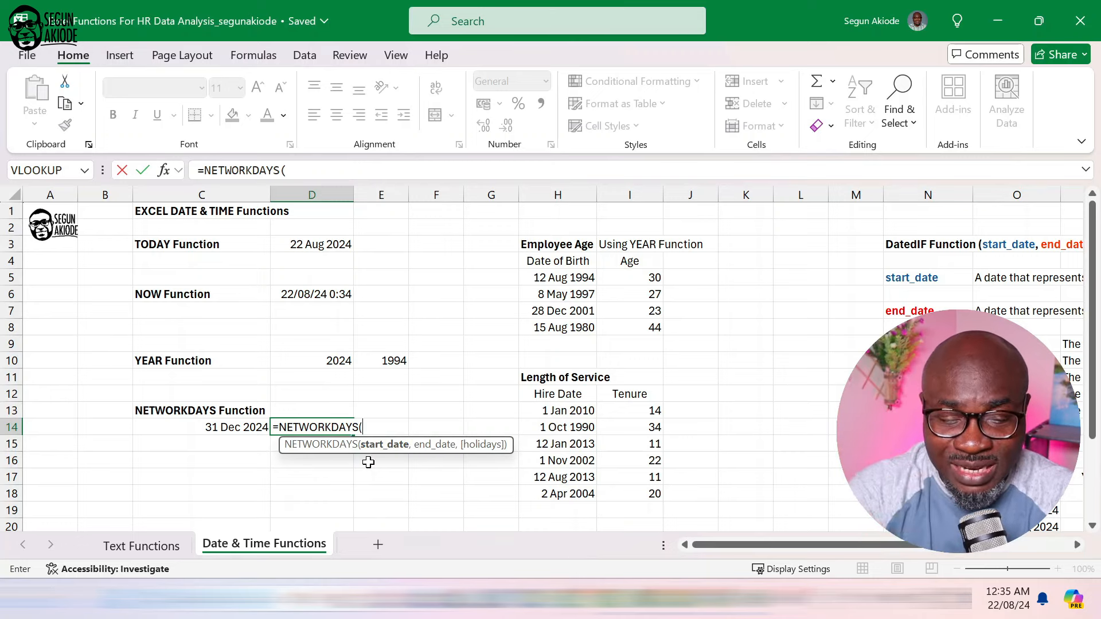
{"action": "type", "text": "Today"}
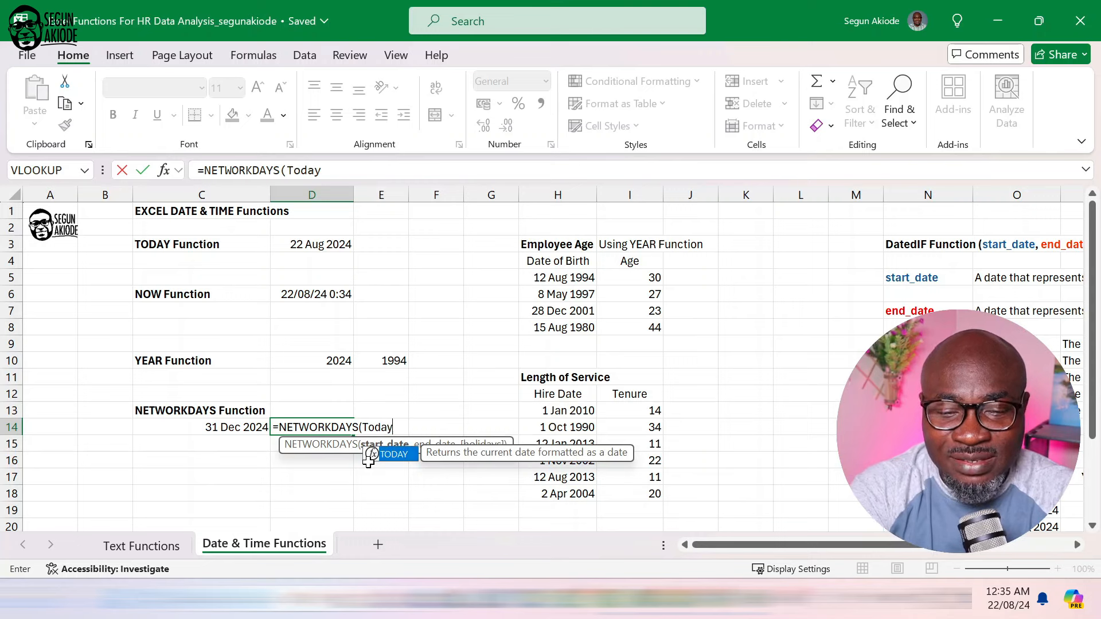
{"action": "type", "text": "()"}
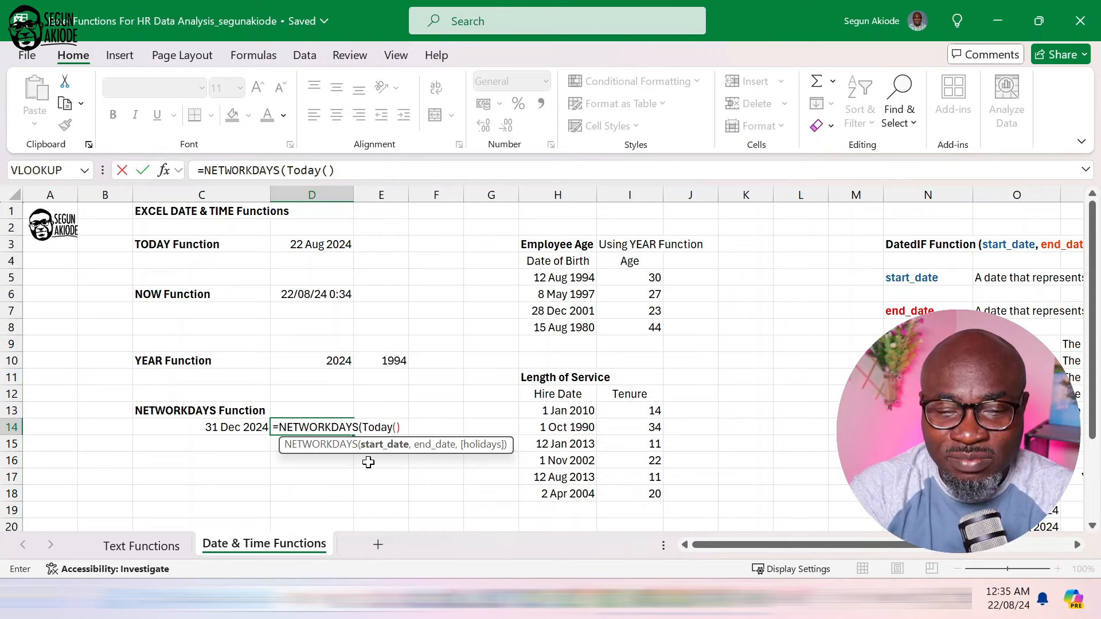
{"action": "type", "text": ","}
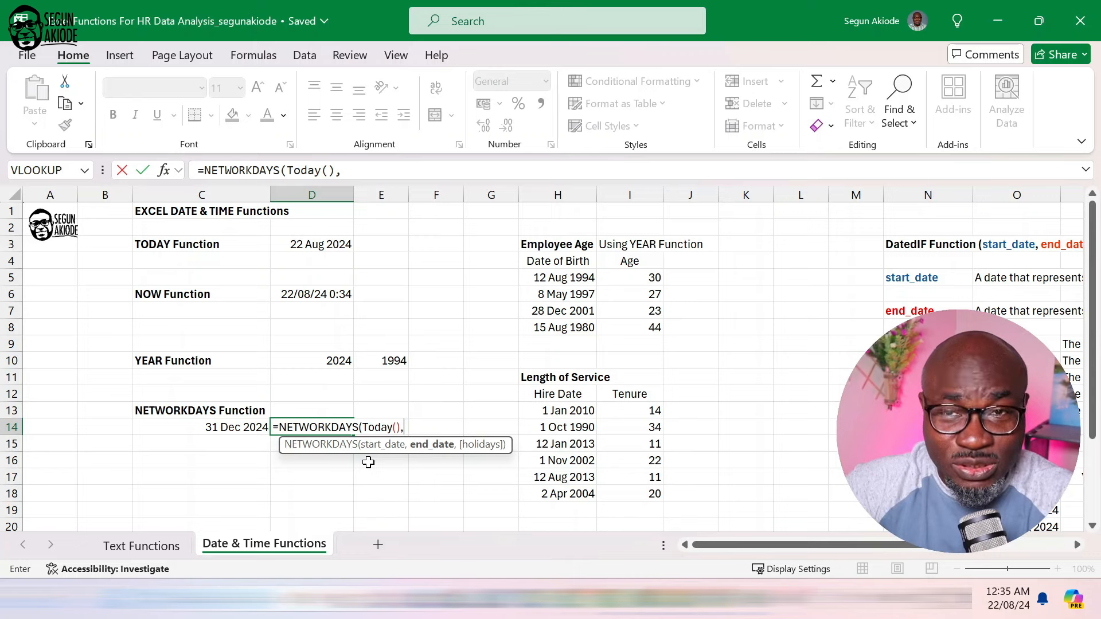
{"action": "left_click", "coordinate": [249, 427]}
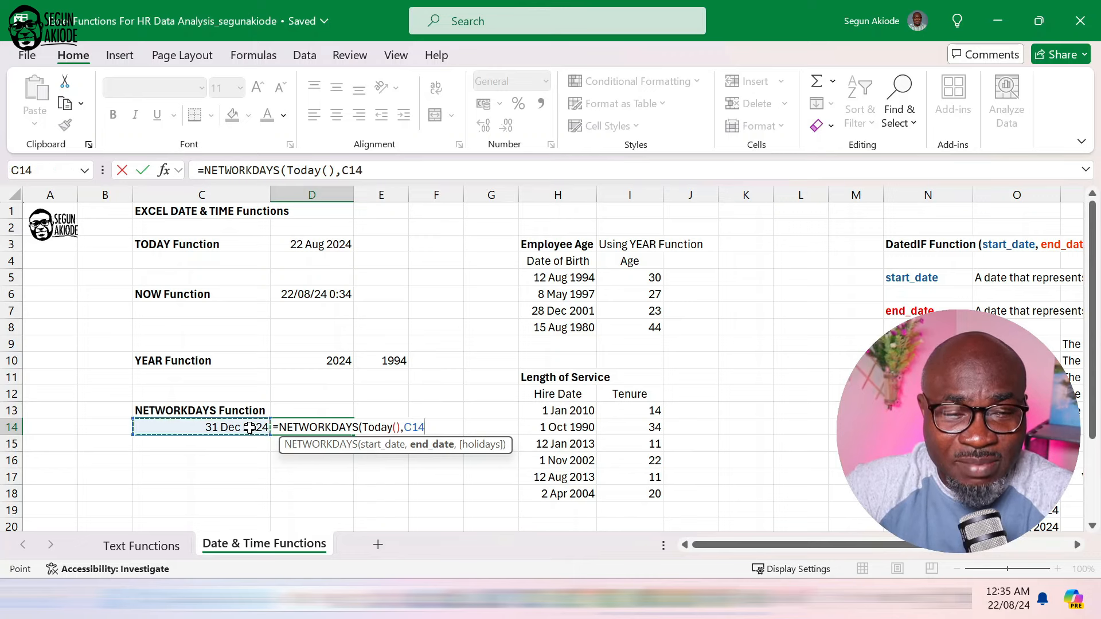
{"action": "type", "text": ")"}
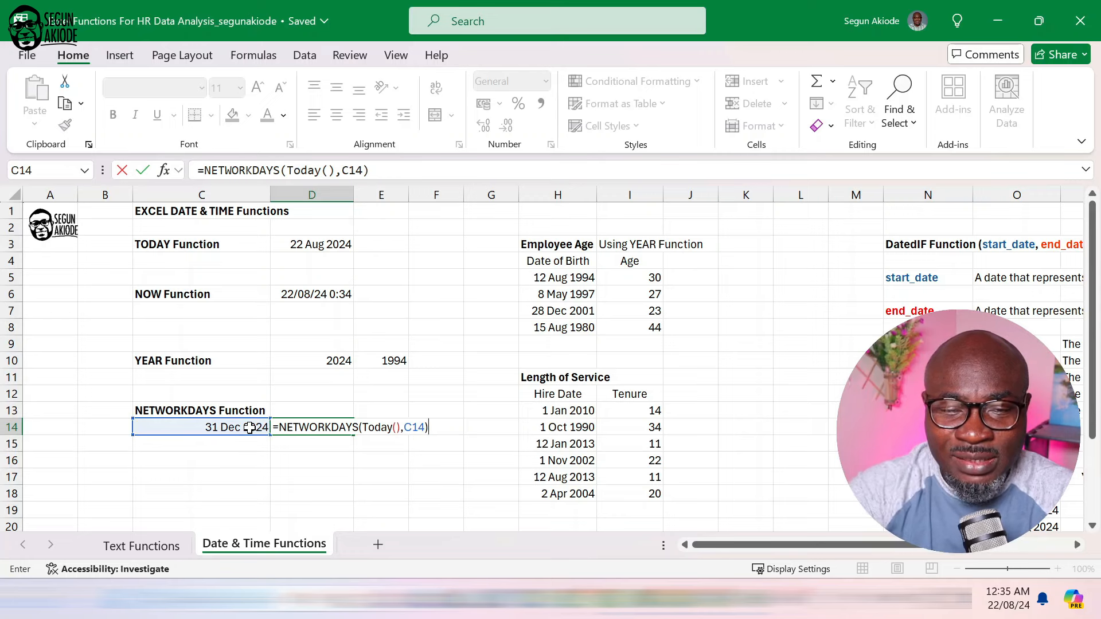
{"action": "key", "text": "Return"}
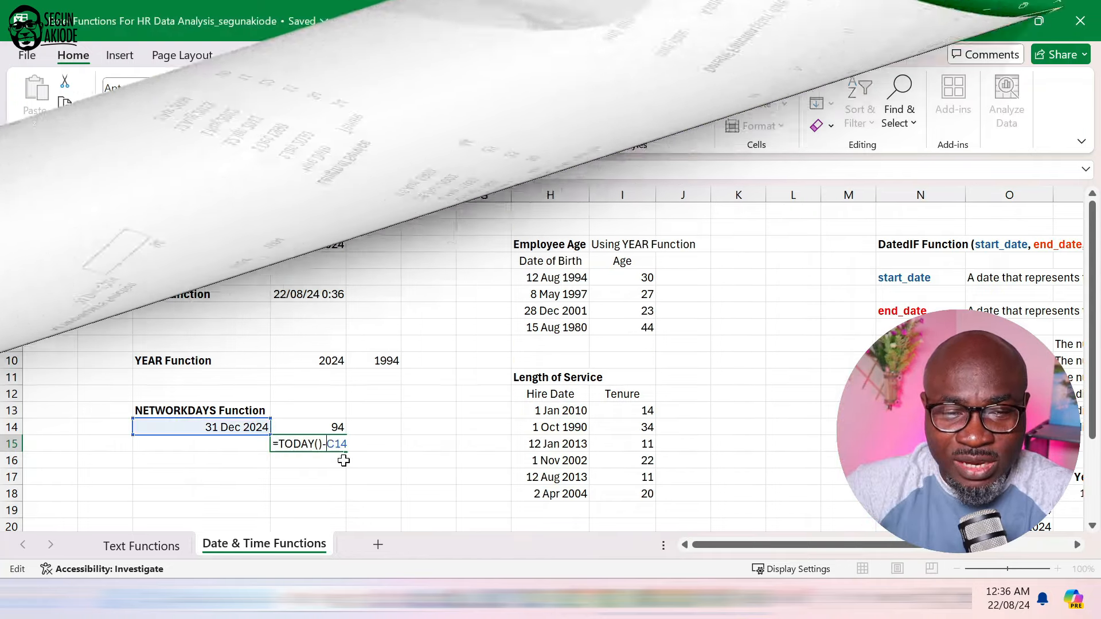
- Replace the formula in D15 with =C14-TODAY() to calculate the total days until the date in C14
{"action": "key", "text": "BackSpace"}
{"action": "key", "text": "BackSpace"}
{"action": "key", "text": "BackSpace"}
{"action": "key", "text": "BackSpace"}
{"action": "key", "text": "BackSpace"}
{"action": "key", "text": "BackSpace"}
{"action": "key", "text": "BackSpace"}
{"action": "key", "text": "BackSpace"}
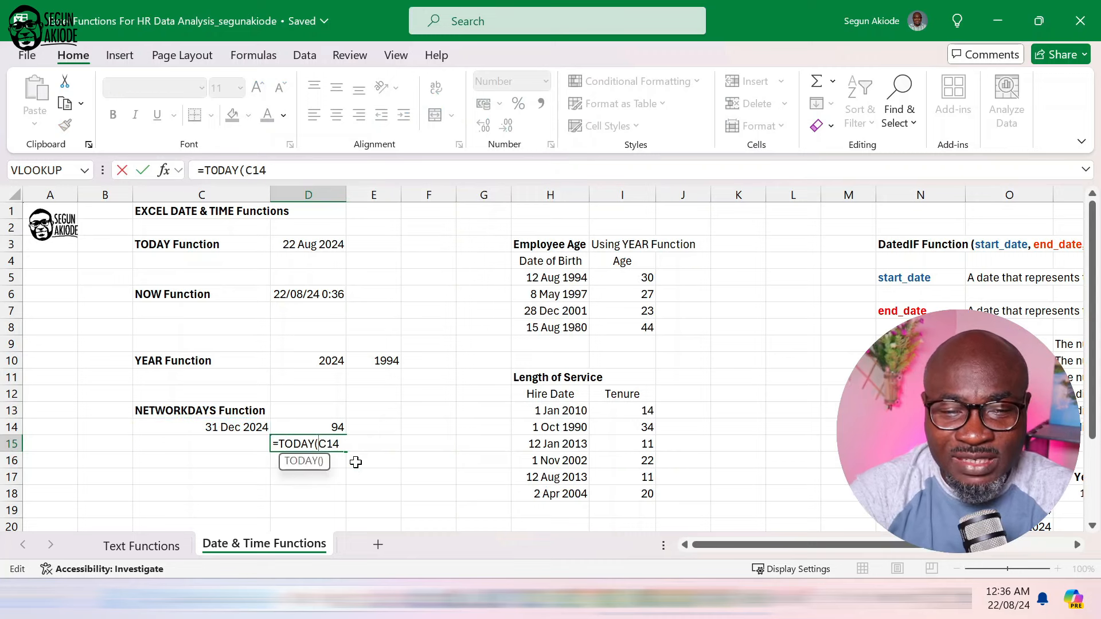
{"action": "key", "text": "BackSpace"}
{"action": "key", "text": "BackSpace"}
{"action": "key", "text": "BackSpace"}
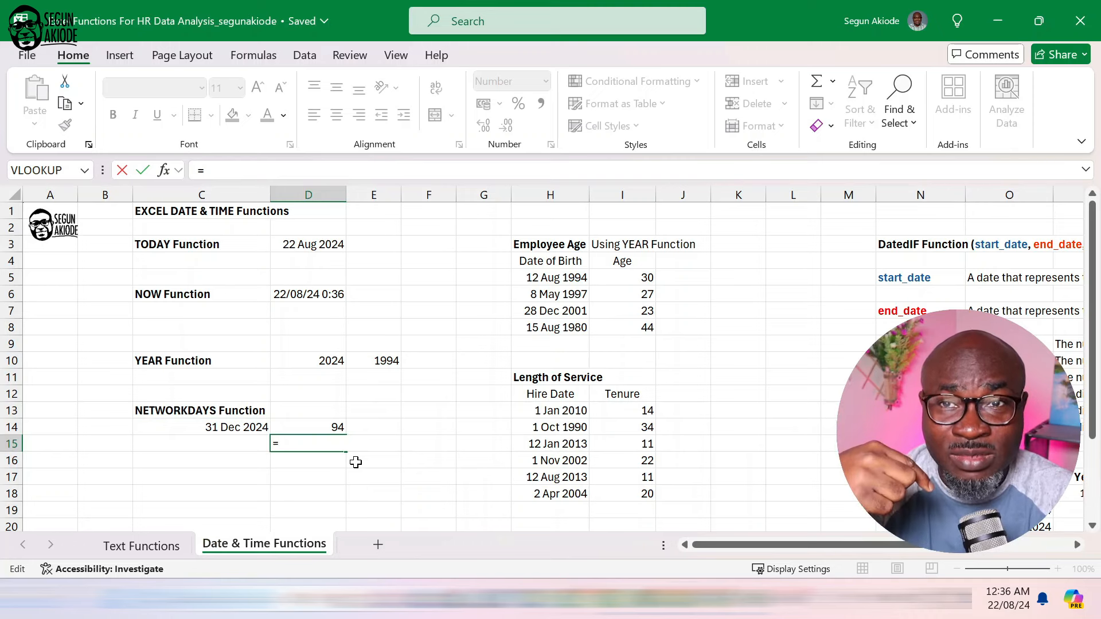
{"action": "left_click", "coordinate": [265, 427]}
{"action": "type", "text": "-"}
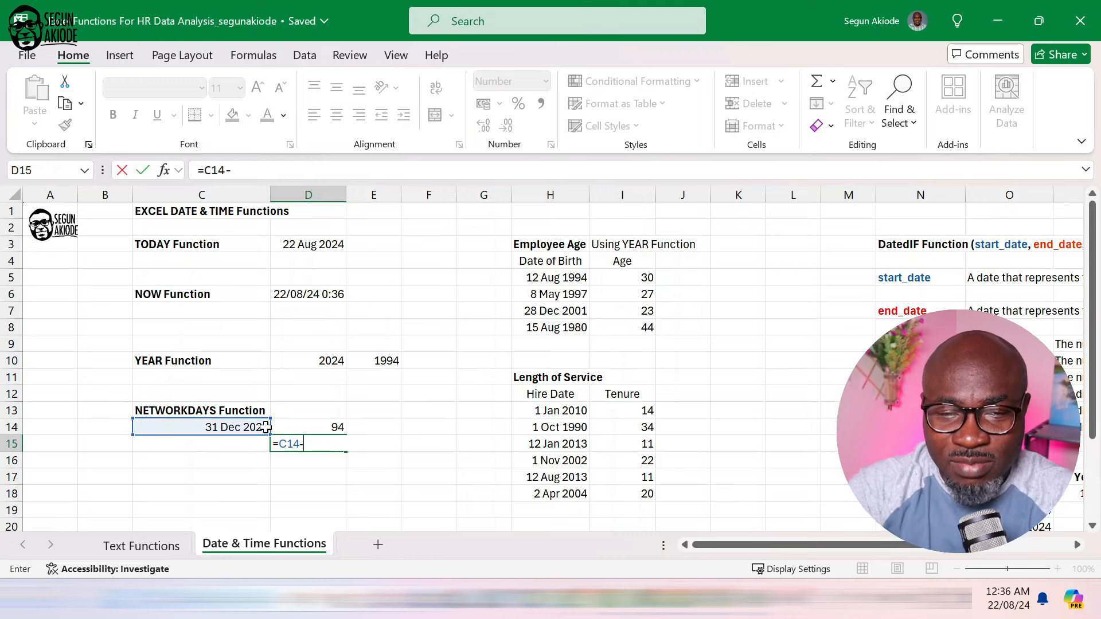
{"action": "type", "text": "Today("}
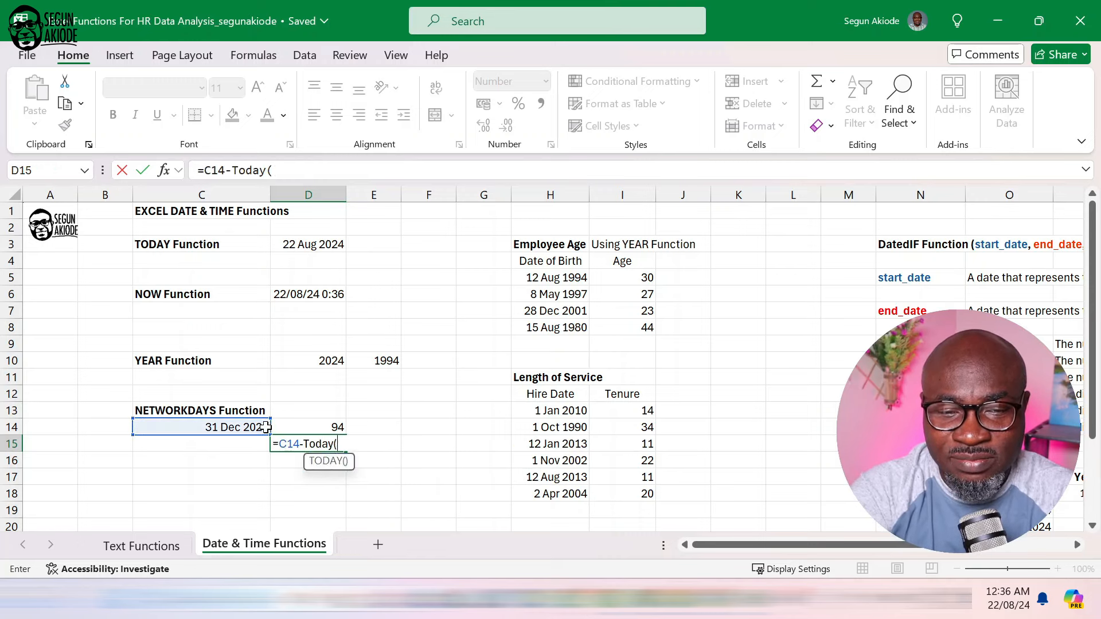
{"action": "type", "text": ")"}
{"action": "key", "text": "Return"}
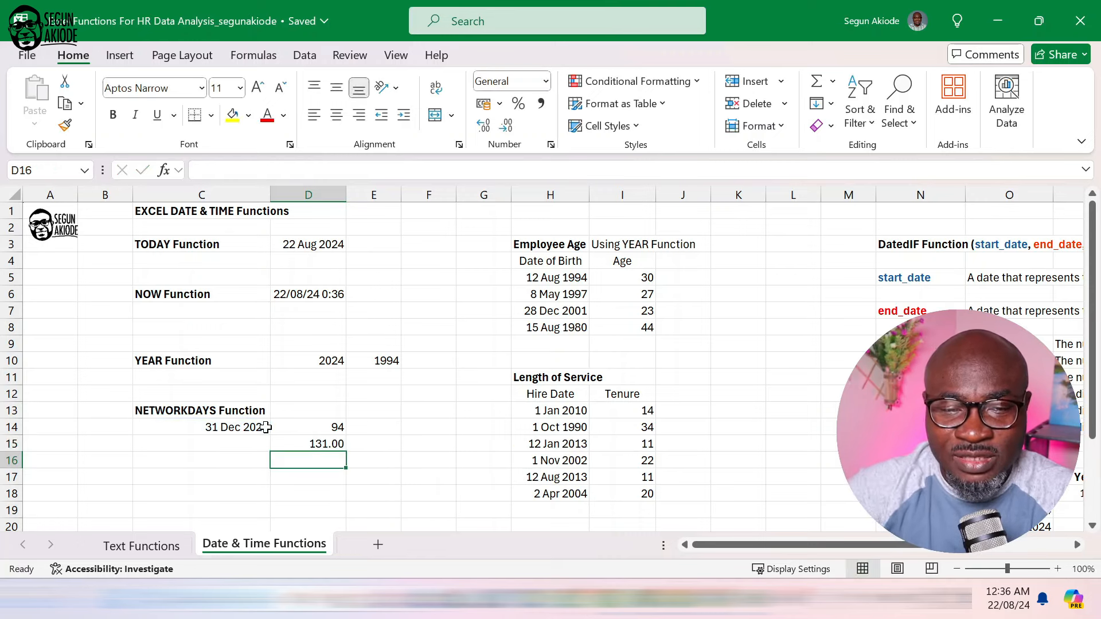
- Format cell D15 as Number with 0 decimal places
{"action": "left_click", "coordinate": [325, 442]}
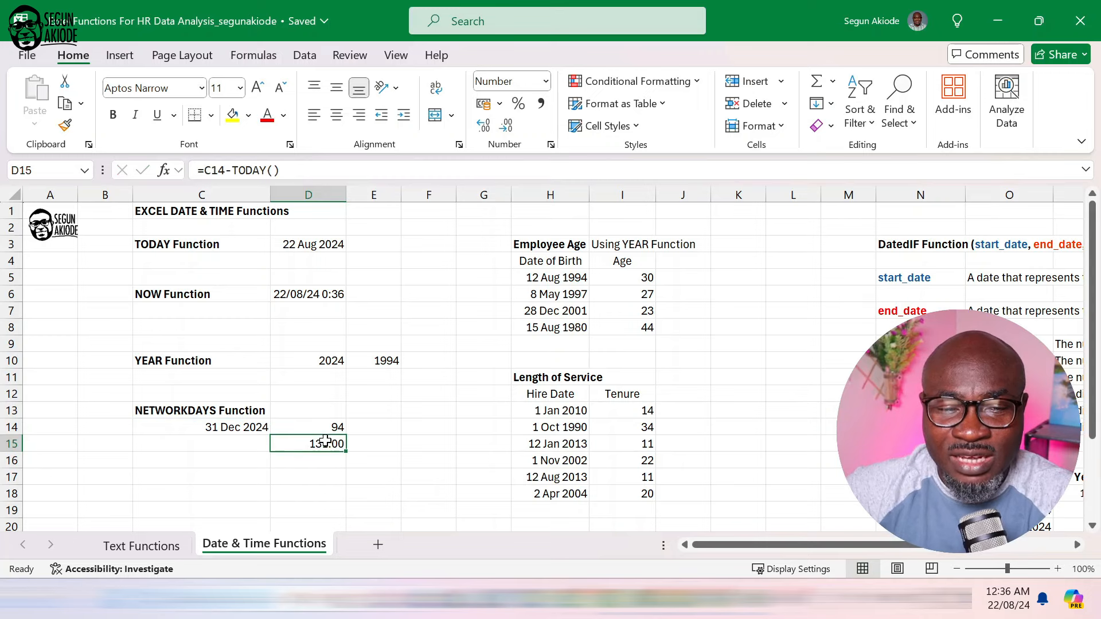
{"action": "left_click", "coordinate": [547, 81]}
{"action": "left_click", "coordinate": [539, 64]}
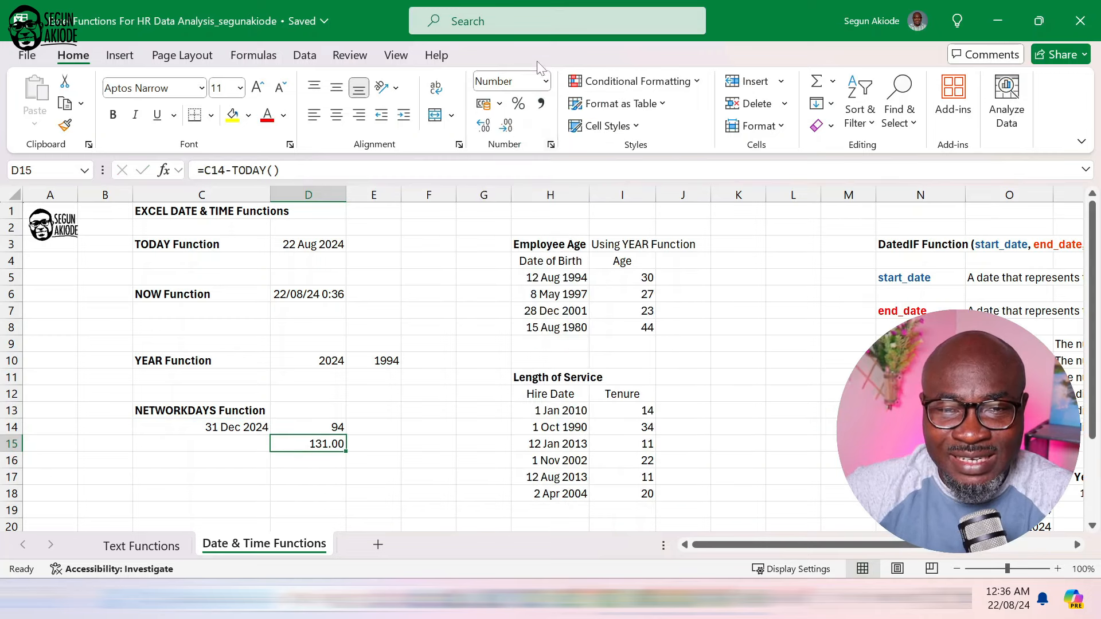
{"action": "left_click", "coordinate": [550, 144]}
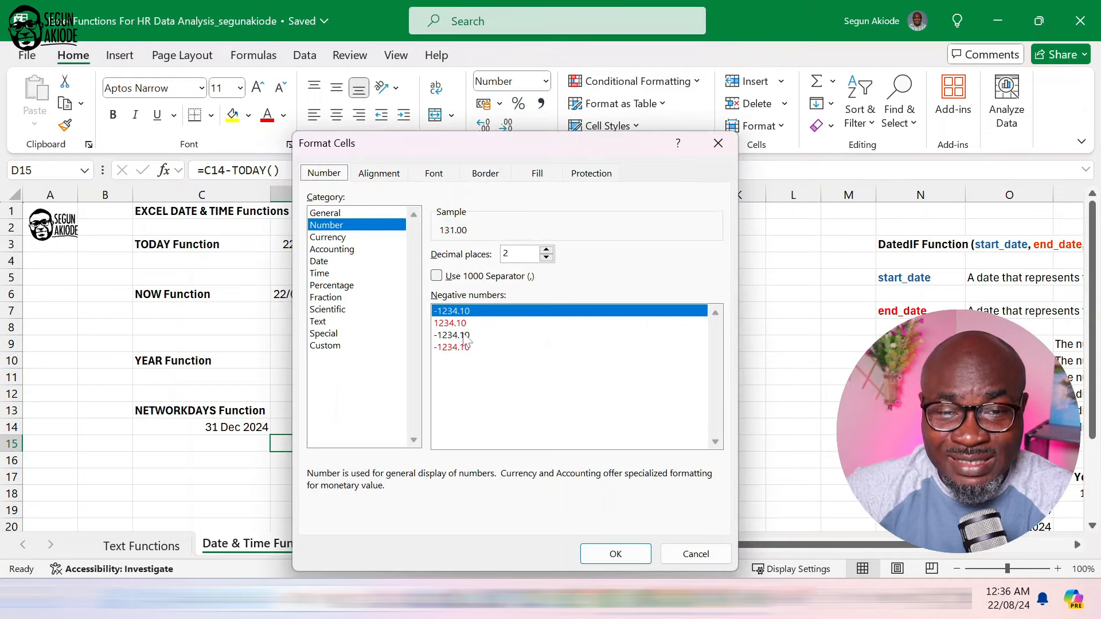
{"action": "left_click", "coordinate": [547, 258]}
{"action": "left_click", "coordinate": [546, 258]}
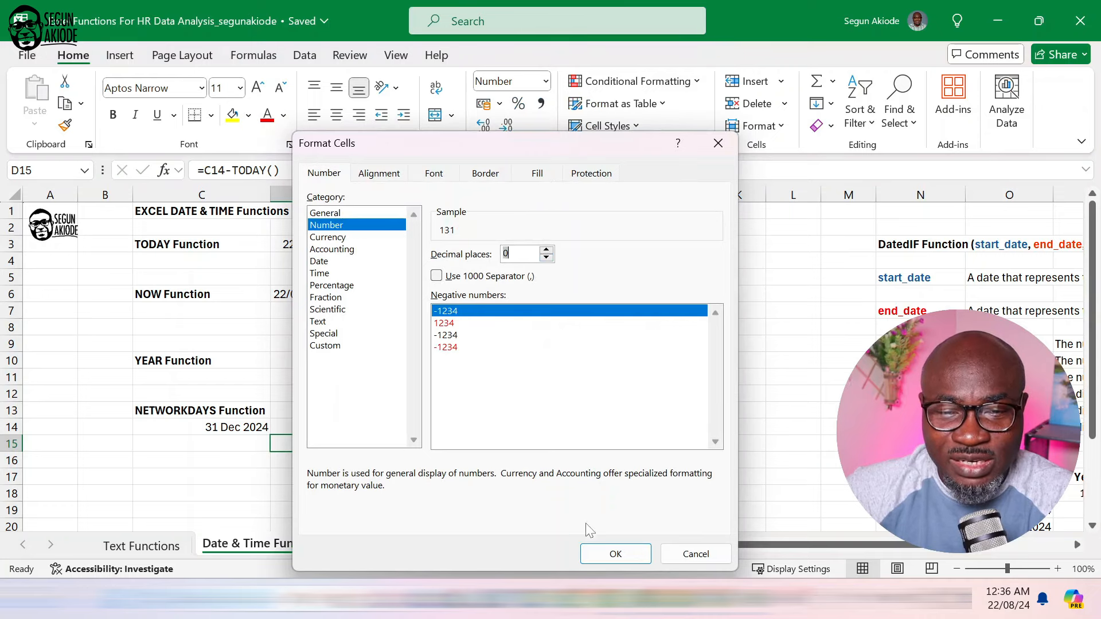
{"action": "left_click", "coordinate": [615, 553]}
{"action": "left_click", "coordinate": [323, 497]}
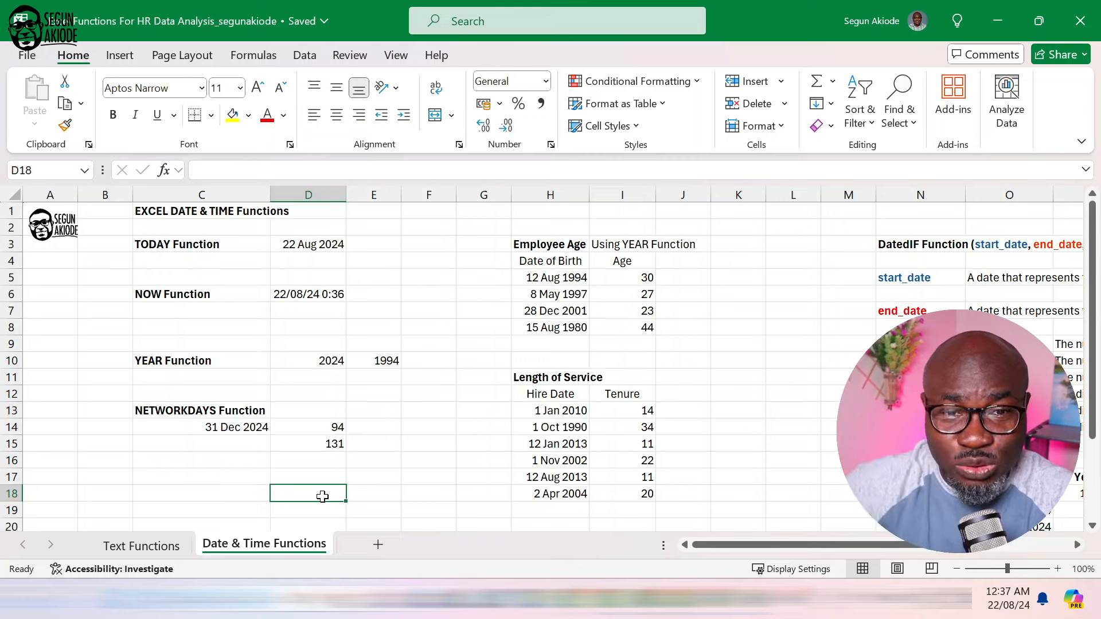
- Examine the NETWORKDAYS formula in D14 and the DATEDIF reference section with its start_date, end_date and unit arguments
{"action": "left_click", "coordinate": [334, 427]}
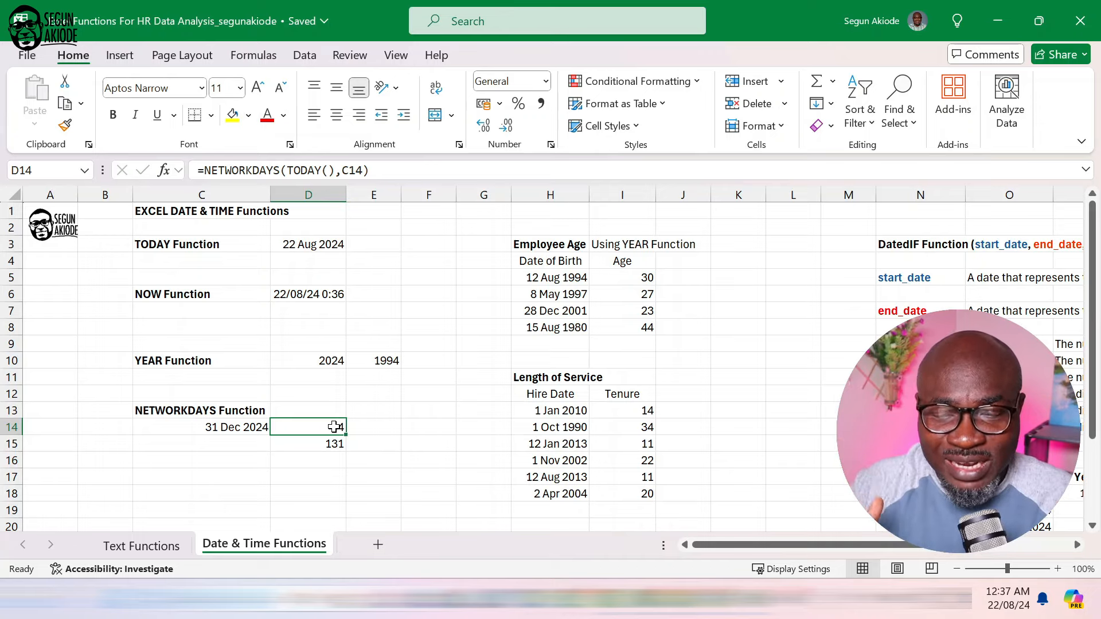
{"action": "scroll", "coordinate": [335, 427], "scroll_direction": "right", "scroll_amount": 3}
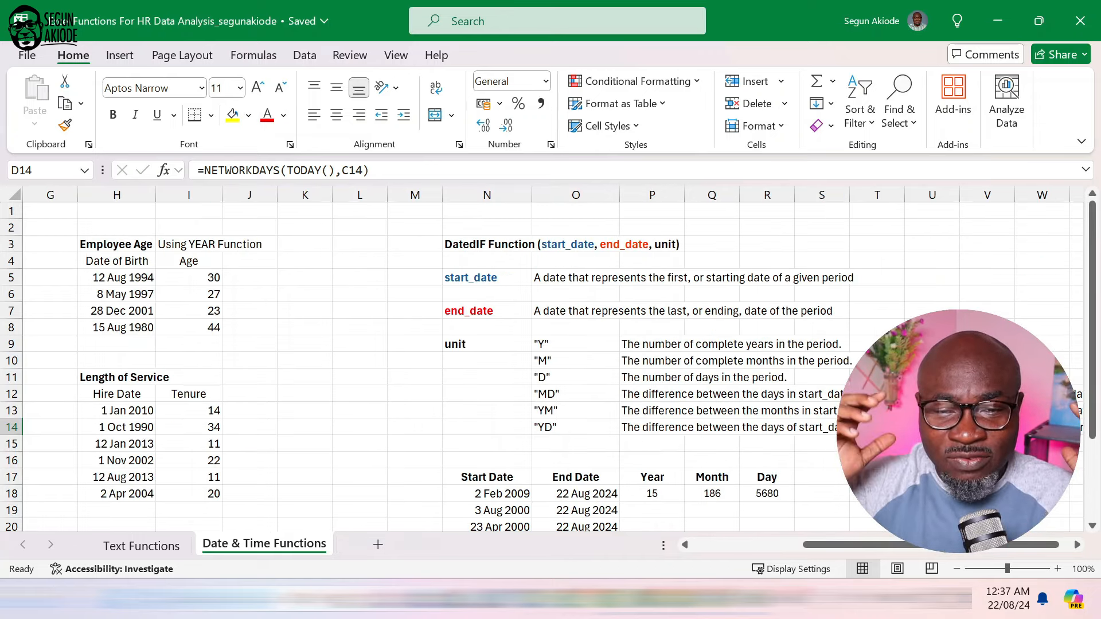
{"action": "scroll", "coordinate": [573, 412], "scroll_direction": "down", "scroll_amount": 2}
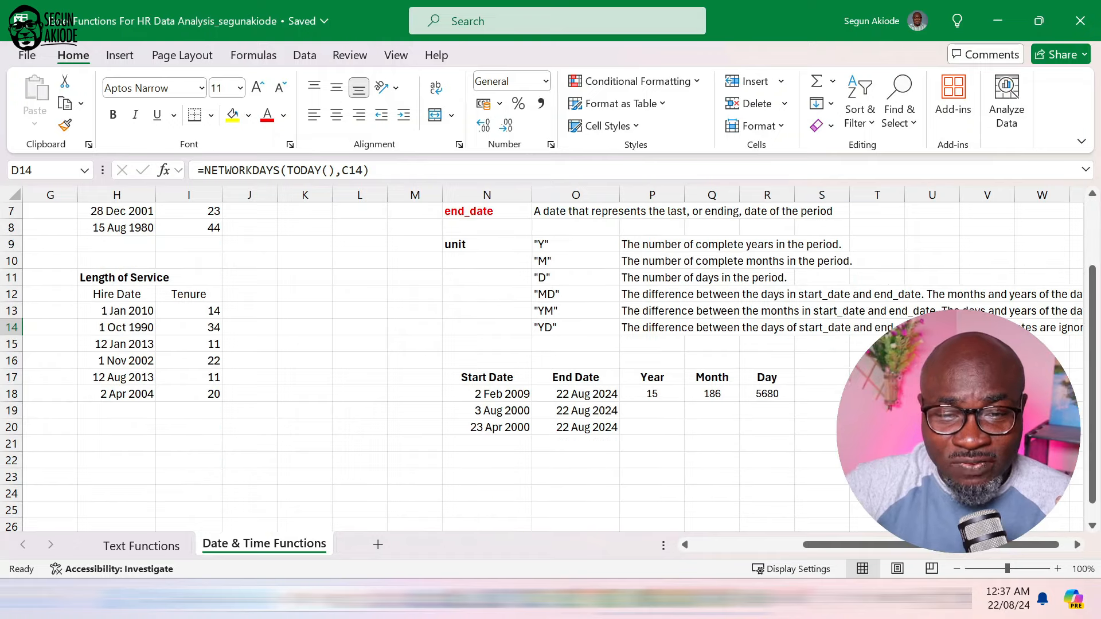
{"action": "scroll", "coordinate": [576, 402], "scroll_direction": "up", "scroll_amount": 1}
{"action": "scroll", "coordinate": [576, 402], "scroll_direction": "up", "scroll_amount": 1}
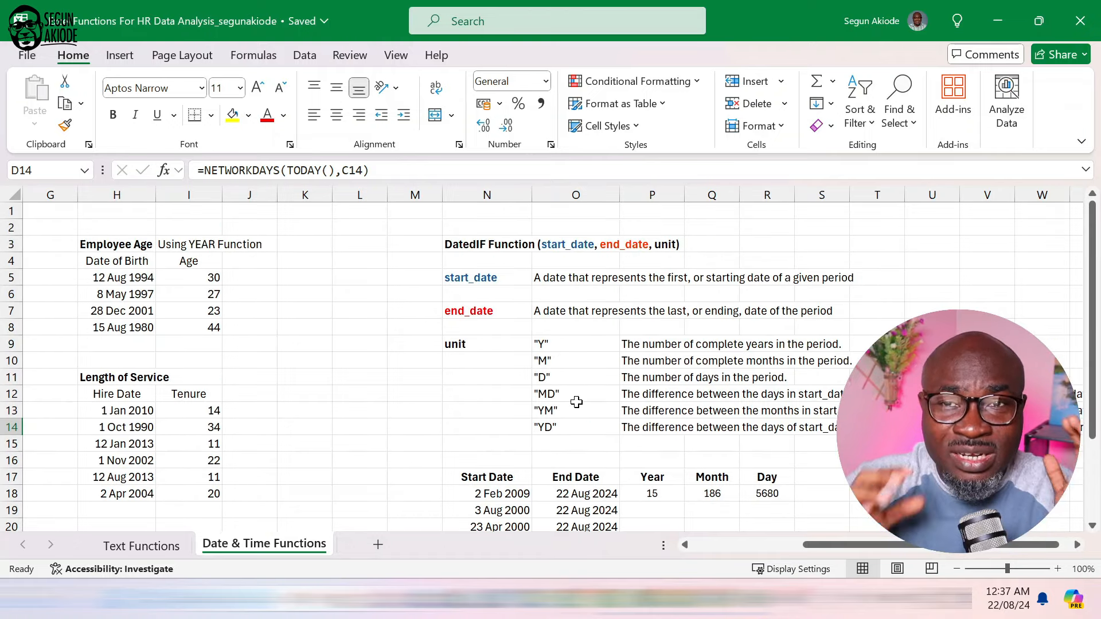
{"action": "left_click", "coordinate": [492, 245]}
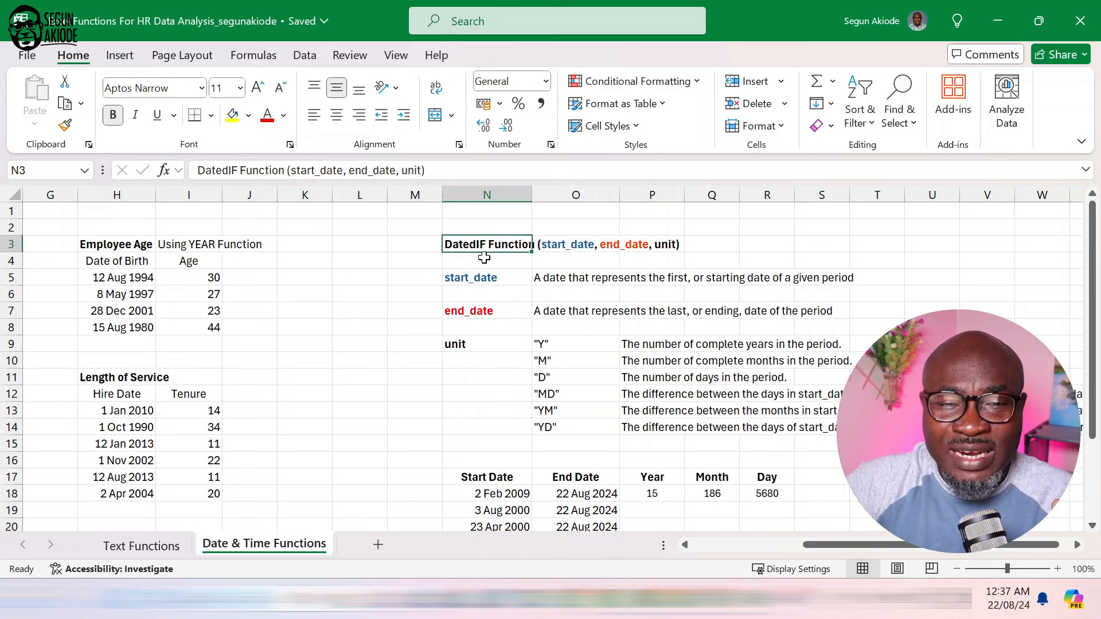
{"action": "left_click", "coordinate": [484, 258]}
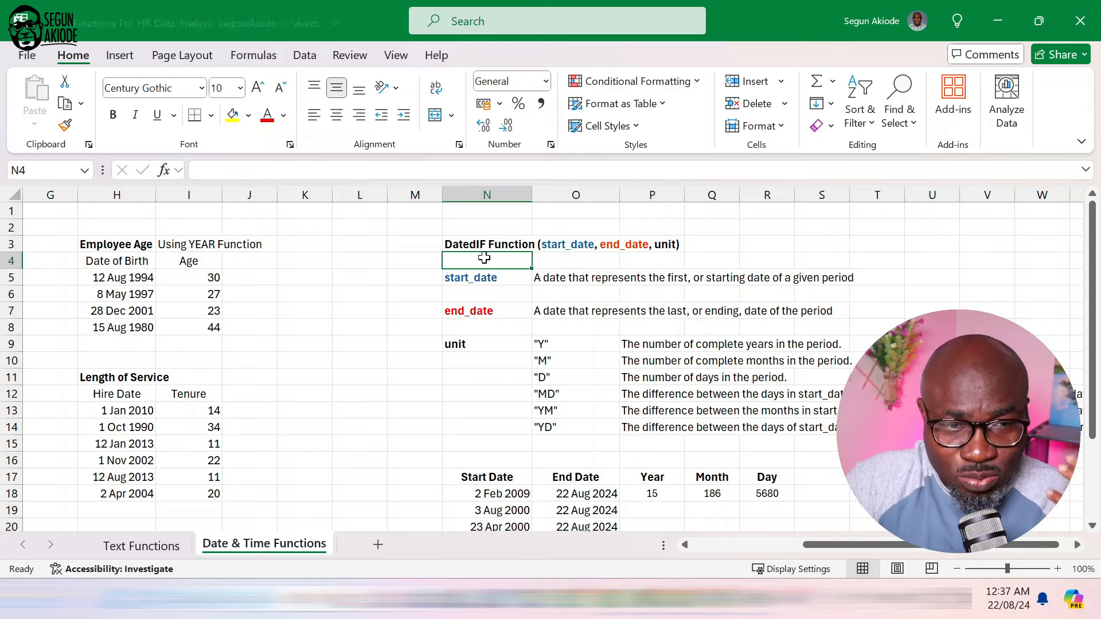
- Copy the dates of birth H5:H8 into Start Date cells N18:N21, and fill the End Date formula from O18 down to O21
{"action": "left_click", "coordinate": [117, 278]}
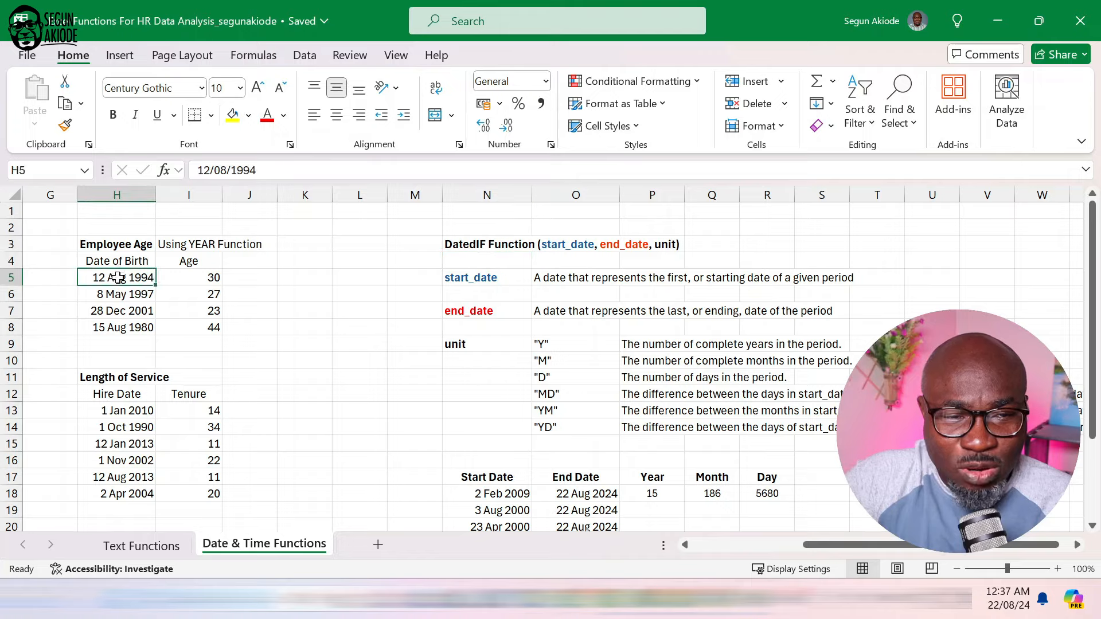
{"action": "left_click_drag", "start_coordinate": [117, 277], "coordinate": [119, 327]}
{"action": "right_click", "coordinate": [124, 325]}
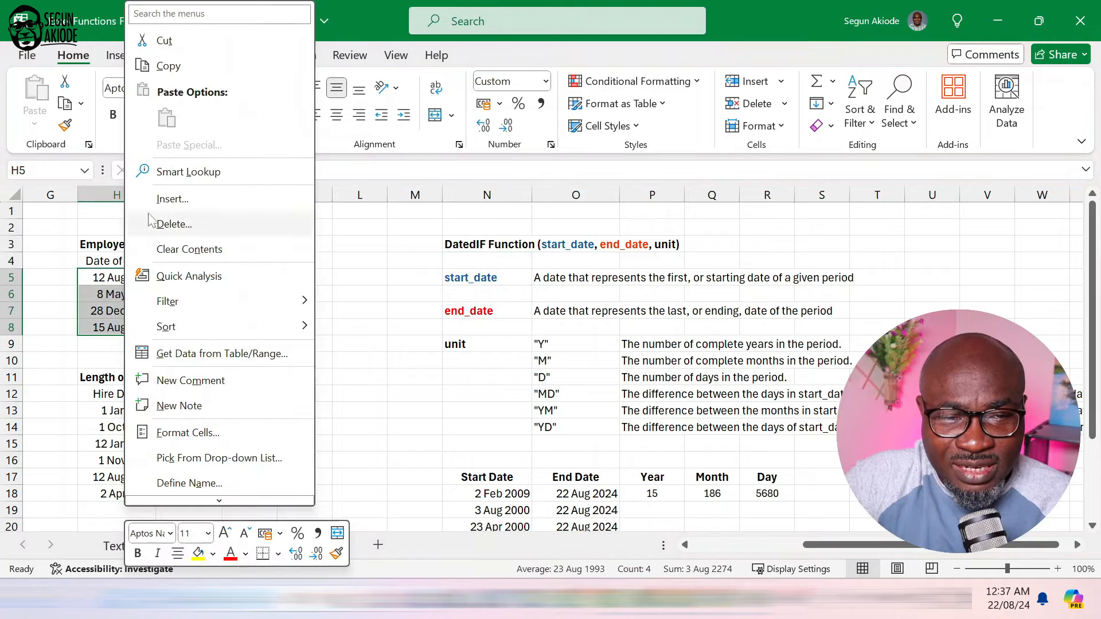
{"action": "left_click", "coordinate": [172, 65]}
{"action": "scroll", "coordinate": [481, 430], "scroll_direction": "down", "scroll_amount": 3}
{"action": "left_click", "coordinate": [493, 344]}
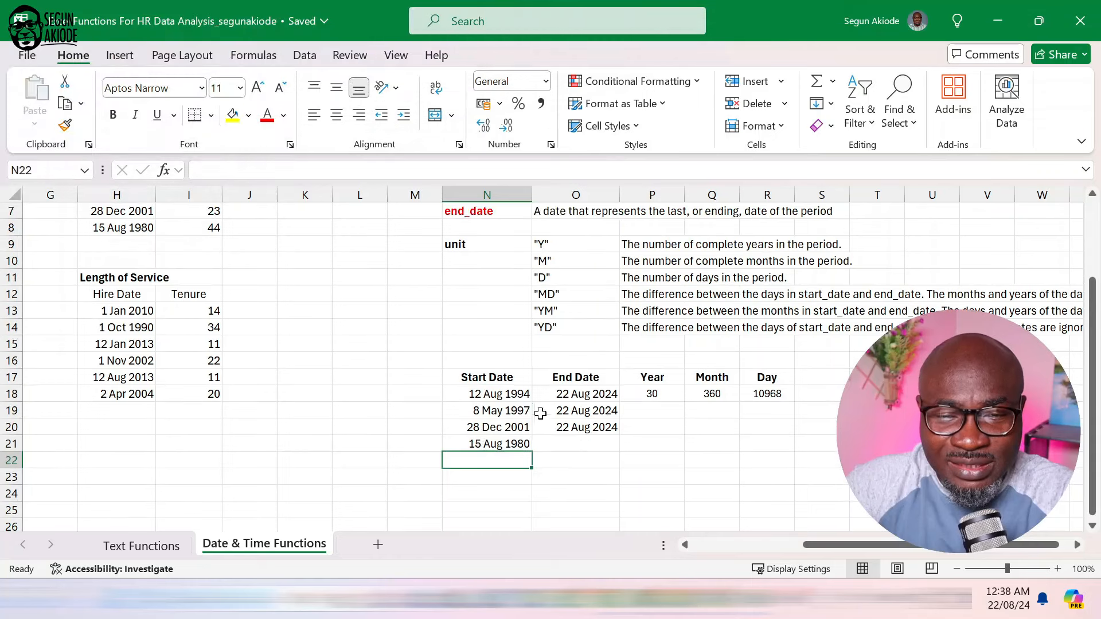
{"action": "left_click", "coordinate": [567, 393]}
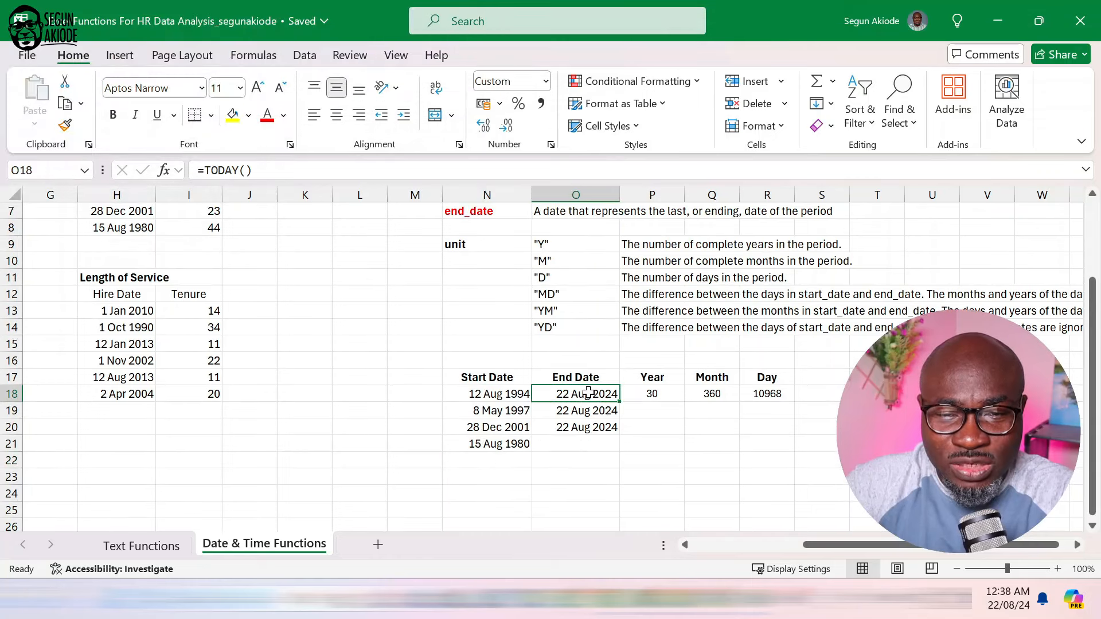
{"action": "left_click_drag", "start_coordinate": [622, 400], "coordinate": [622, 446]}
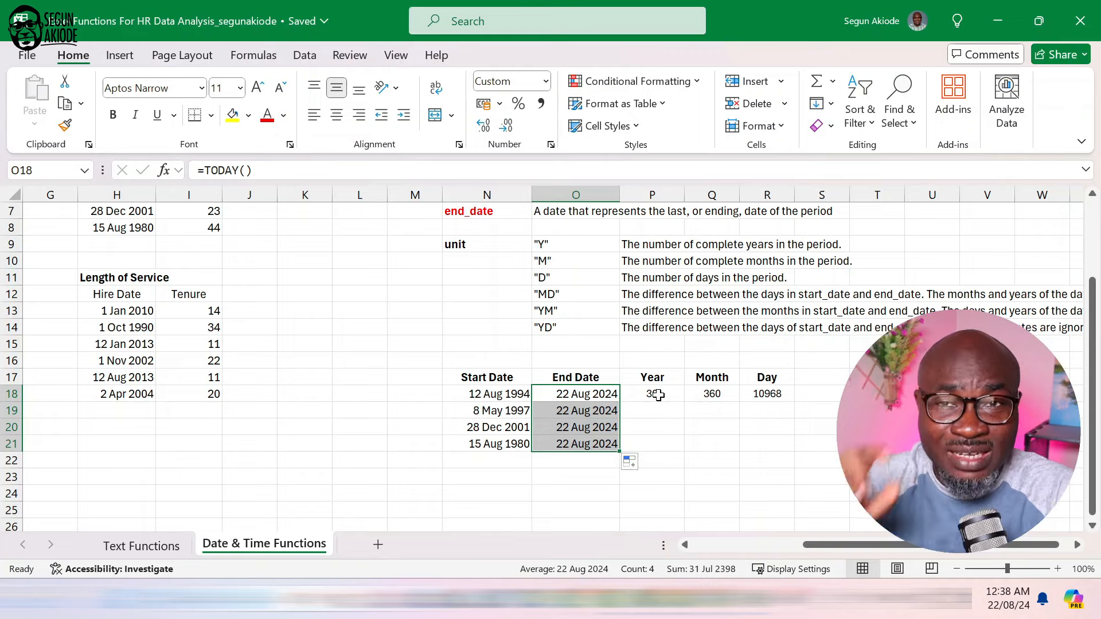
- Replace the Year formula in P18 with =DATEDIF(N18,TODAY(),"Y") to calculate the complete years since the start date
{"action": "scroll", "coordinate": [658, 395], "scroll_direction": "up", "scroll_amount": 2}
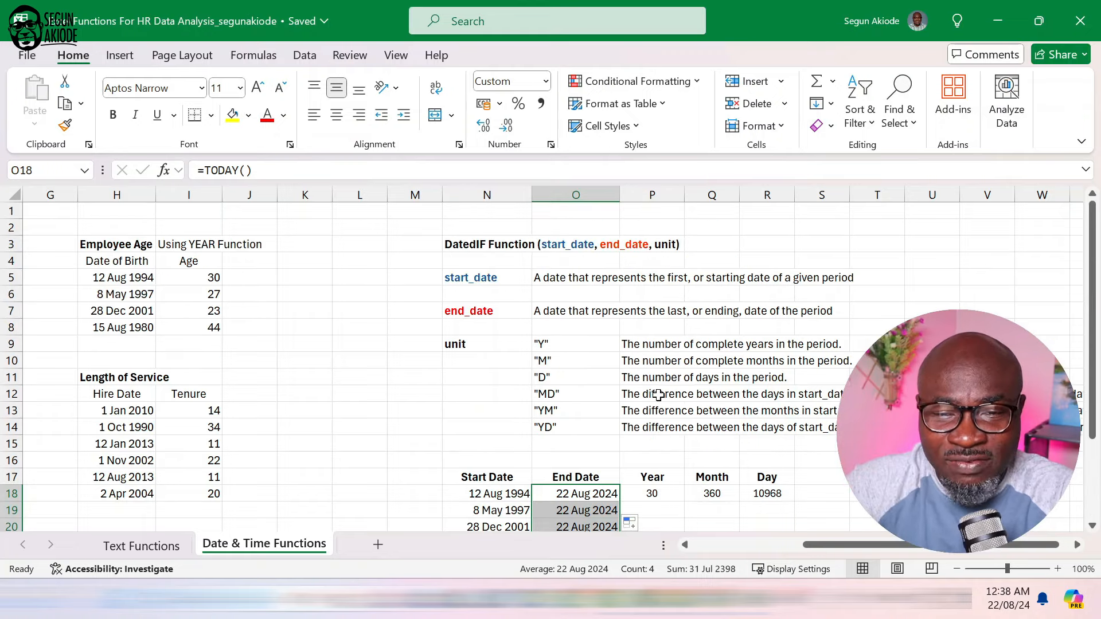
{"action": "scroll", "coordinate": [654, 482], "scroll_direction": "down", "scroll_amount": 1}
{"action": "double_click", "coordinate": [656, 445]}
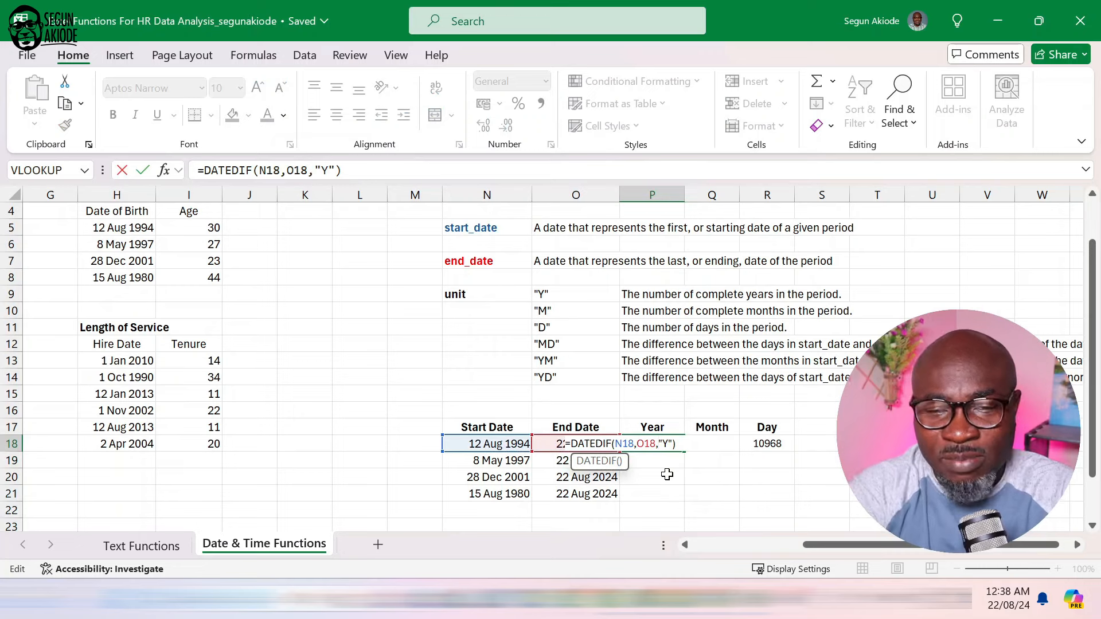
{"action": "key", "text": "BackSpace"}
{"action": "key", "text": "BackSpace"}
{"action": "key", "text": "BackSpace"}
{"action": "key", "text": "BackSpace"}
{"action": "key", "text": "BackSpace"}
{"action": "key", "text": "BackSpace"}
{"action": "key", "text": "BackSpace"}
{"action": "key", "text": "BackSpace"}
{"action": "key", "text": "BackSpace"}
{"action": "key", "text": "BackSpace"}
{"action": "key", "text": "BackSpace"}
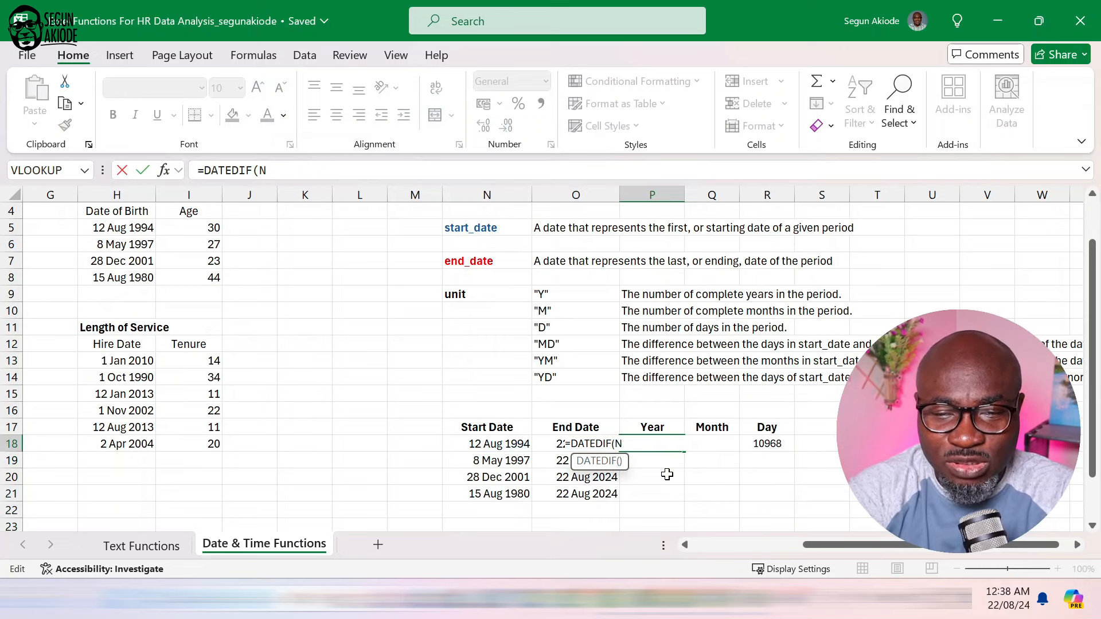
{"action": "key", "text": "BackSpace"}
{"action": "key", "text": "BackSpace"}
{"action": "key", "text": "BackSpace"}
{"action": "key", "text": "BackSpace"}
{"action": "key", "text": "BackSpace"}
{"action": "key", "text": "BackSpace"}
{"action": "key", "text": "BackSpace"}
{"action": "key", "text": "BackSpace"}
{"action": "scroll", "coordinate": [666, 475], "scroll_direction": "up", "scroll_amount": 1}
{"action": "type", "text": "ate"}
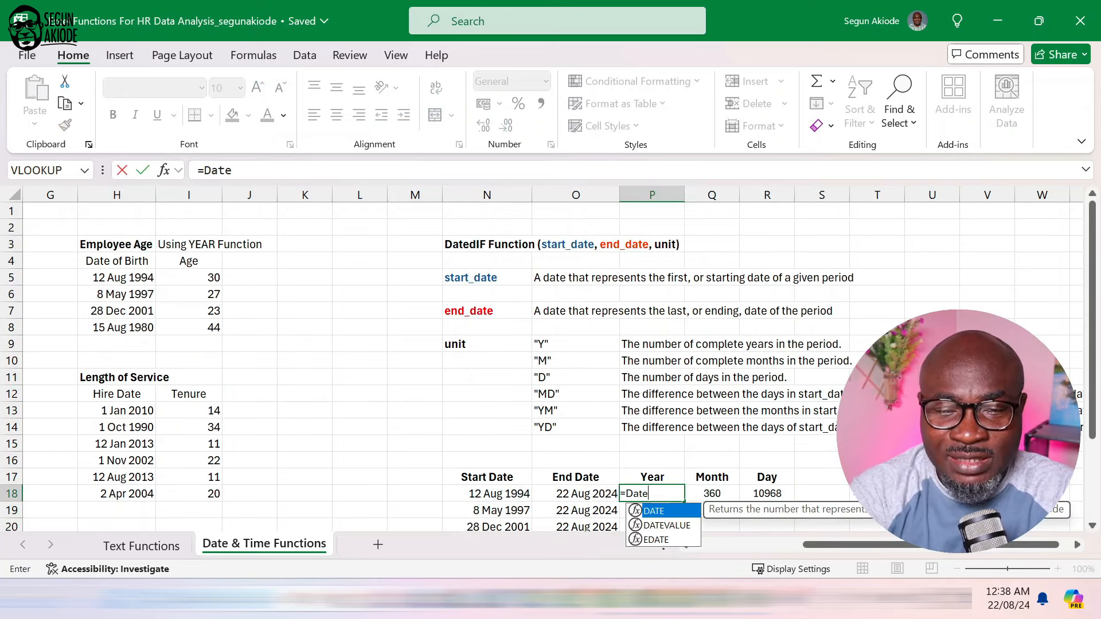
{"action": "type", "text": "dIF"}
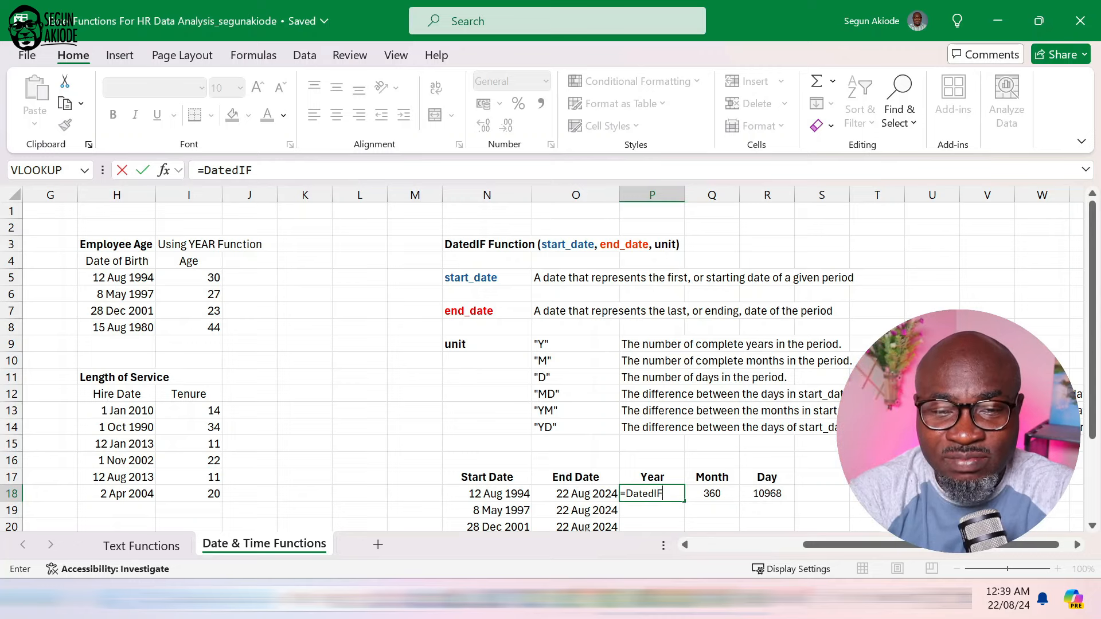
{"action": "type", "text": "("}
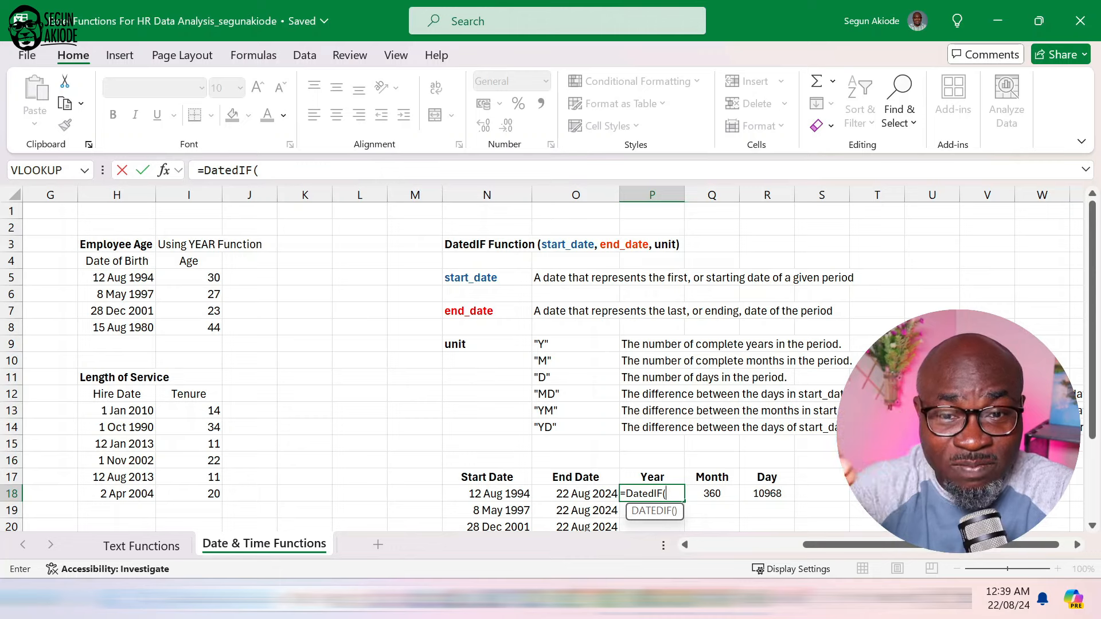
{"action": "left_click", "coordinate": [510, 492]}
{"action": "type", "text": ","}
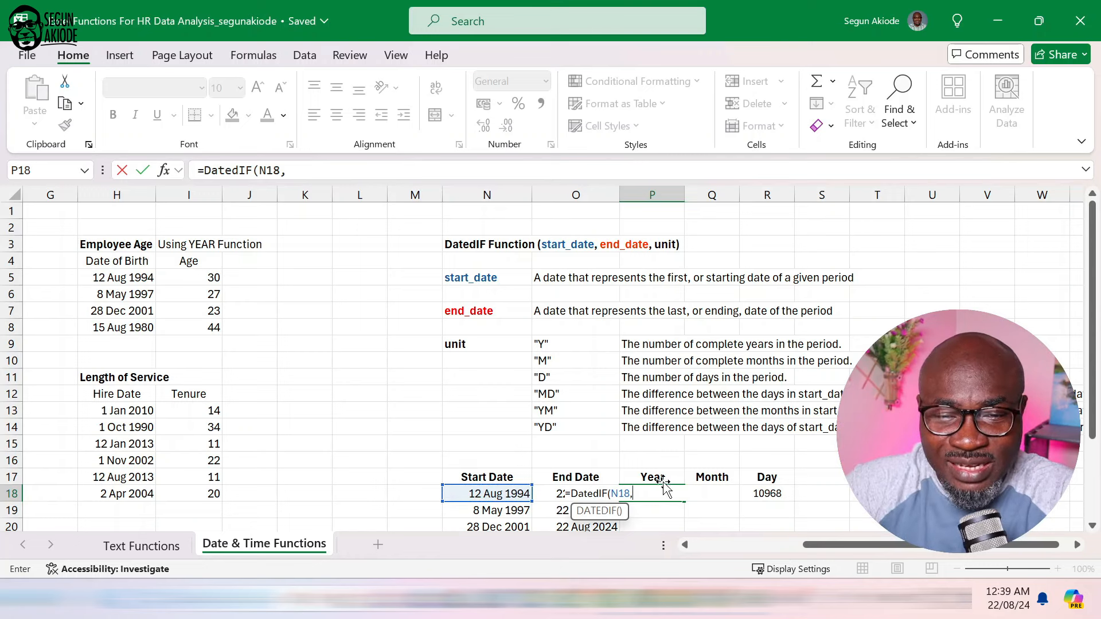
{"action": "type", "text": "Today"}
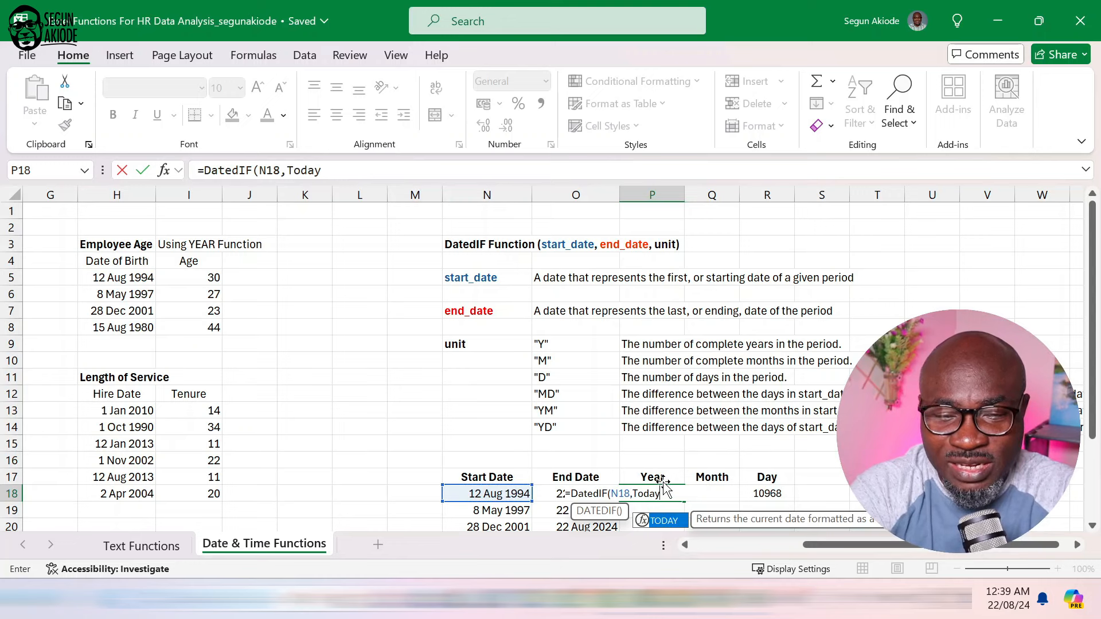
{"action": "type", "text": "(),"}
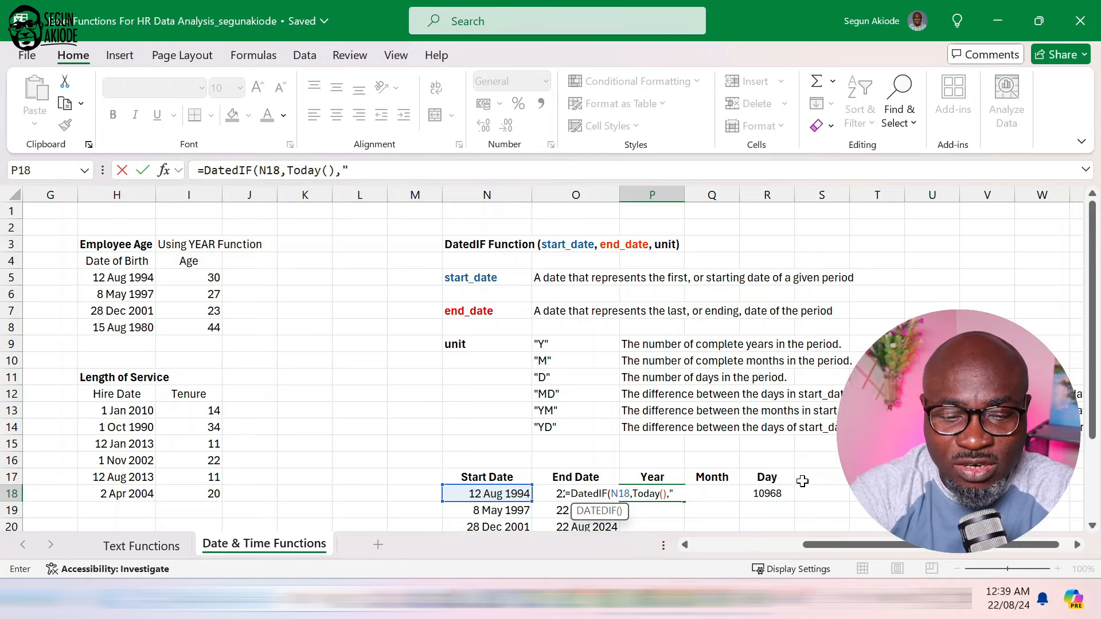
{"action": "type", "text": "Y\")"}
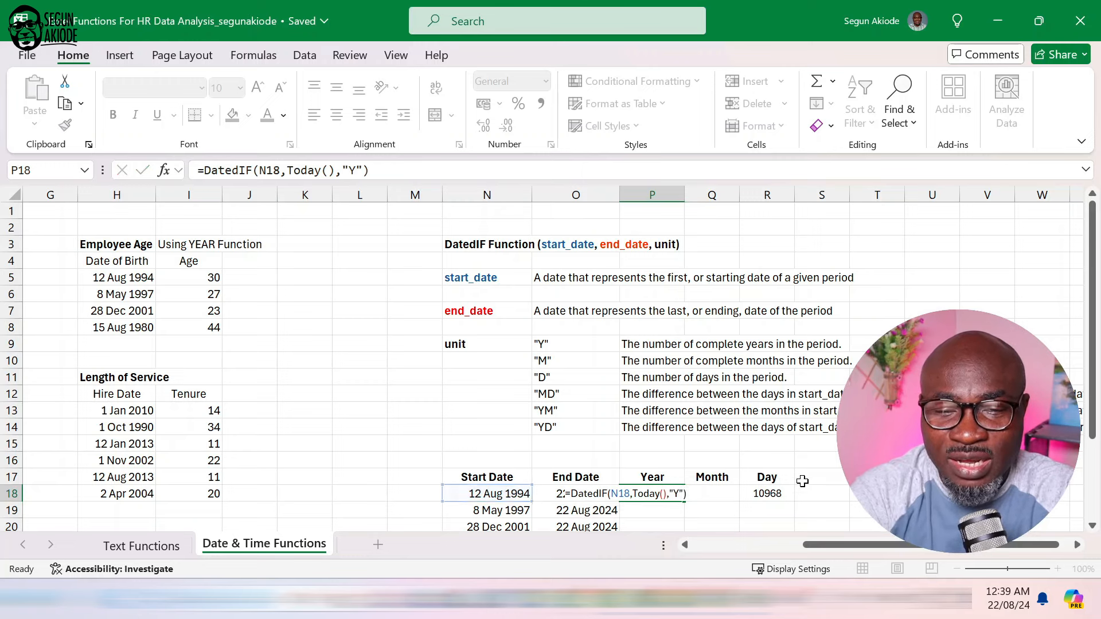
{"action": "key", "text": "Return"}
- Clear the Month and Day results in Q18:R18 and compare the formulas in P18 and I5
{"action": "left_click_drag", "start_coordinate": [716, 495], "coordinate": [782, 493]}
{"action": "key", "text": "Delete"}
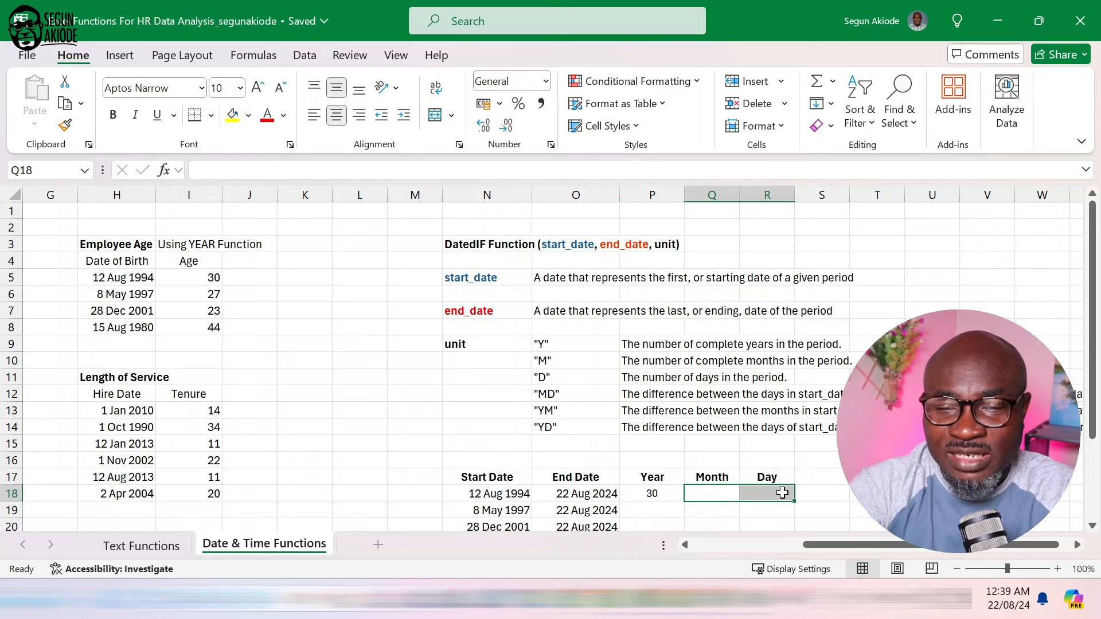
{"action": "left_click", "coordinate": [659, 490]}
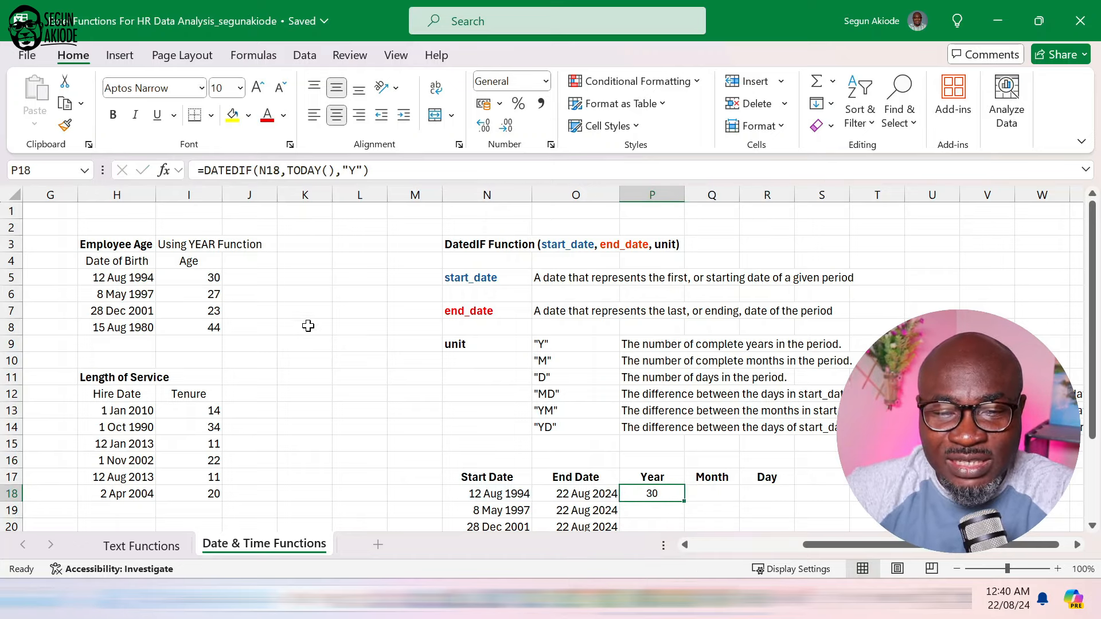
{"action": "left_click", "coordinate": [190, 274]}
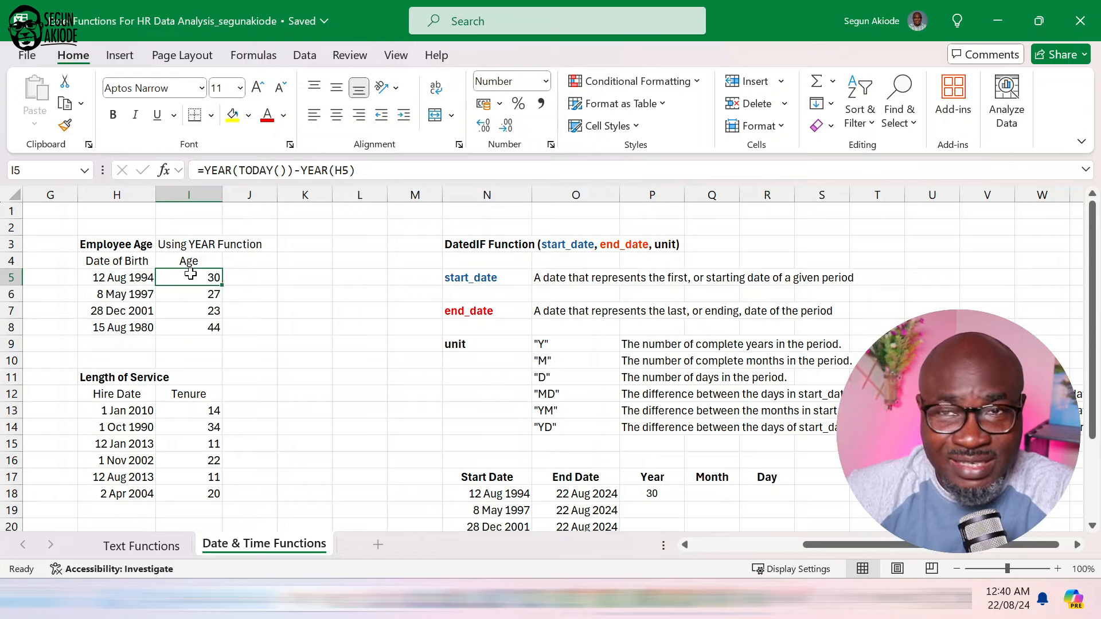
- Fill the DATEDIF year formula from P18 down to P21
{"action": "scroll", "coordinate": [629, 511], "scroll_direction": "down", "scroll_amount": 1}
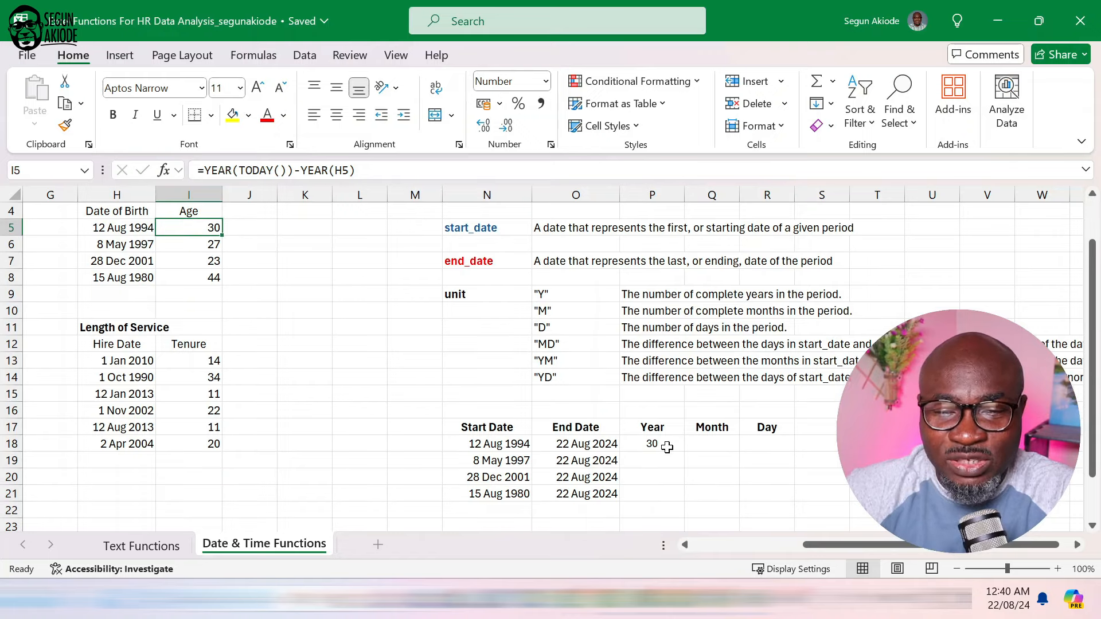
{"action": "left_click", "coordinate": [663, 445]}
{"action": "left_click_drag", "start_coordinate": [686, 464], "coordinate": [690, 499]}
- Compare the YEAR-based ages in I5:I8 with the DATEDIF years in P18:P21 and inspect the formula in I5
{"action": "scroll", "coordinate": [676, 463], "scroll_direction": "up", "scroll_amount": 1}
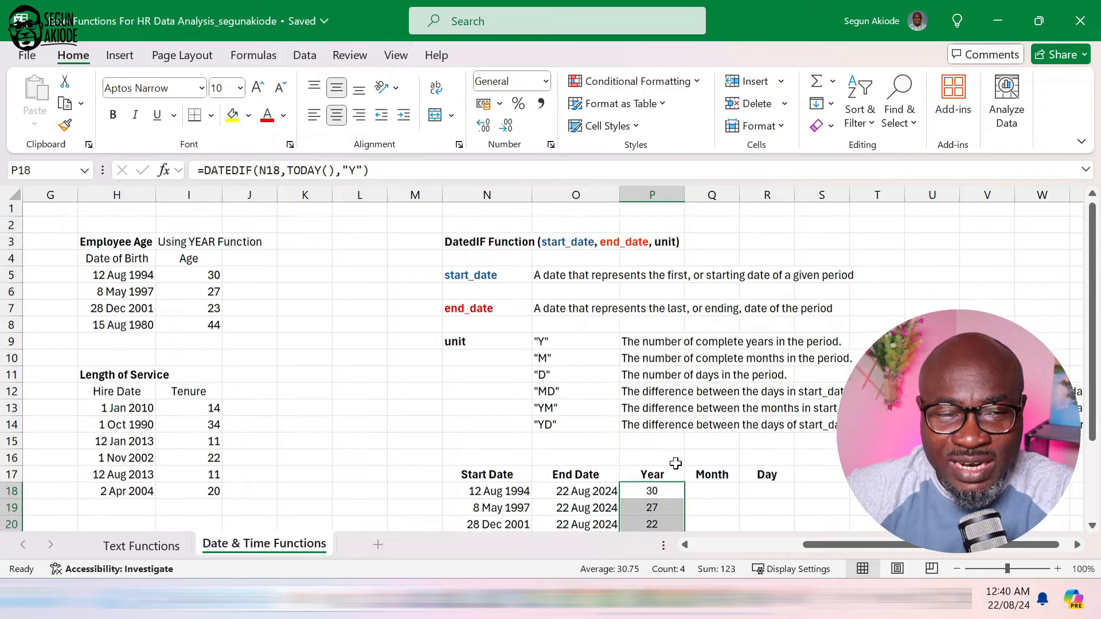
{"action": "left_click_drag", "start_coordinate": [205, 279], "coordinate": [215, 326]}
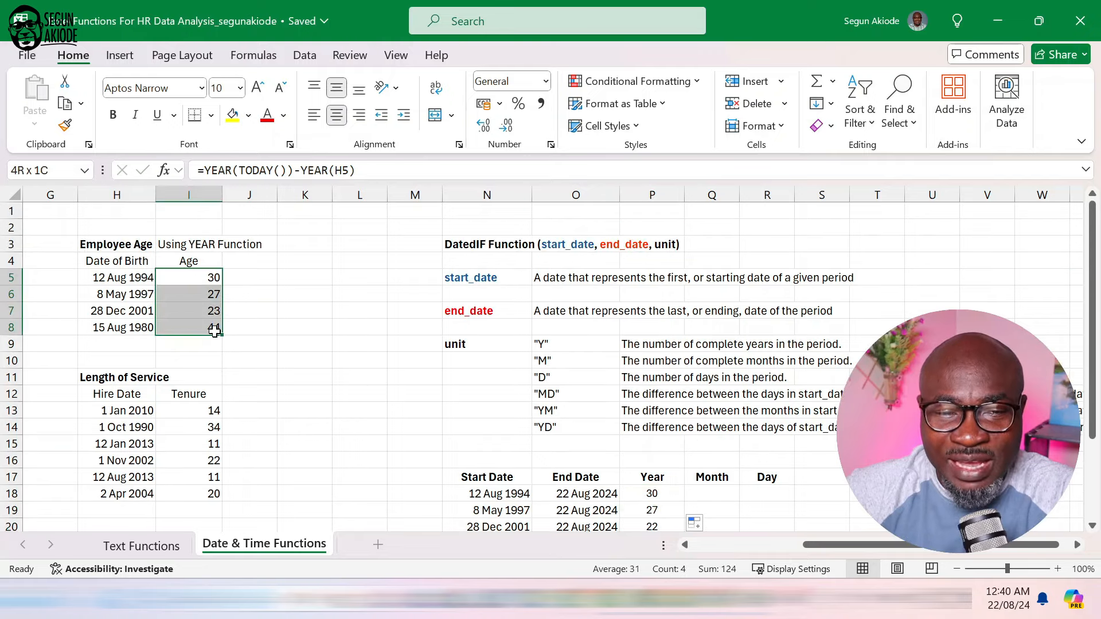
{"action": "scroll", "coordinate": [665, 447], "scroll_direction": "down", "scroll_amount": 1}
{"action": "left_click_drag", "start_coordinate": [665, 447], "coordinate": [665, 495]}
{"action": "scroll", "coordinate": [270, 363], "scroll_direction": "up", "scroll_amount": 1}
{"action": "left_click", "coordinate": [187, 274]}
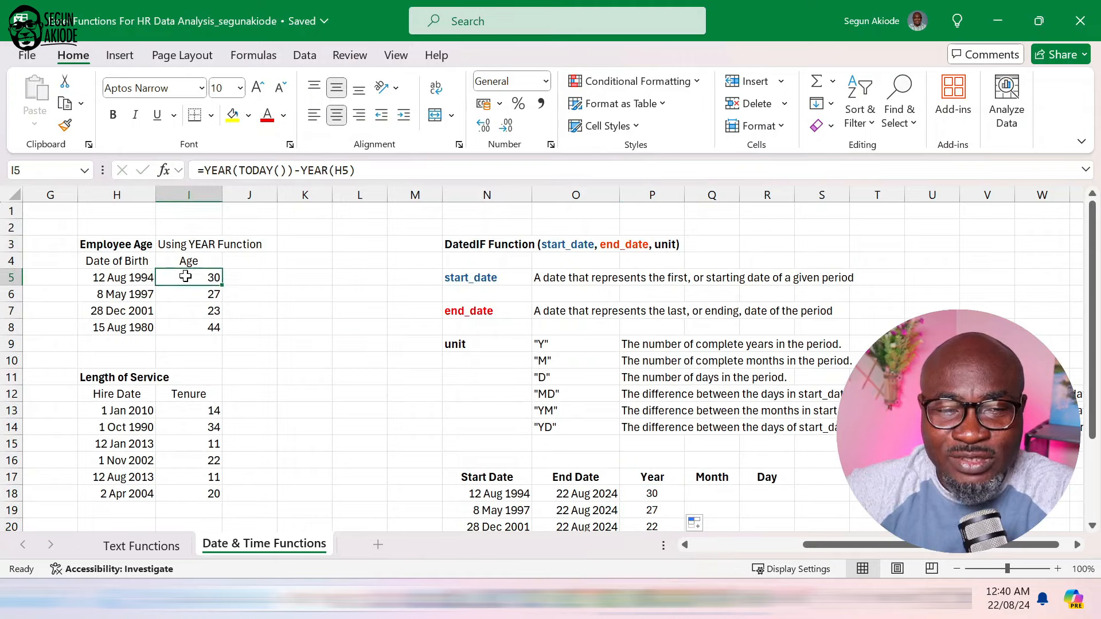
{"action": "double_click", "coordinate": [185, 277]}
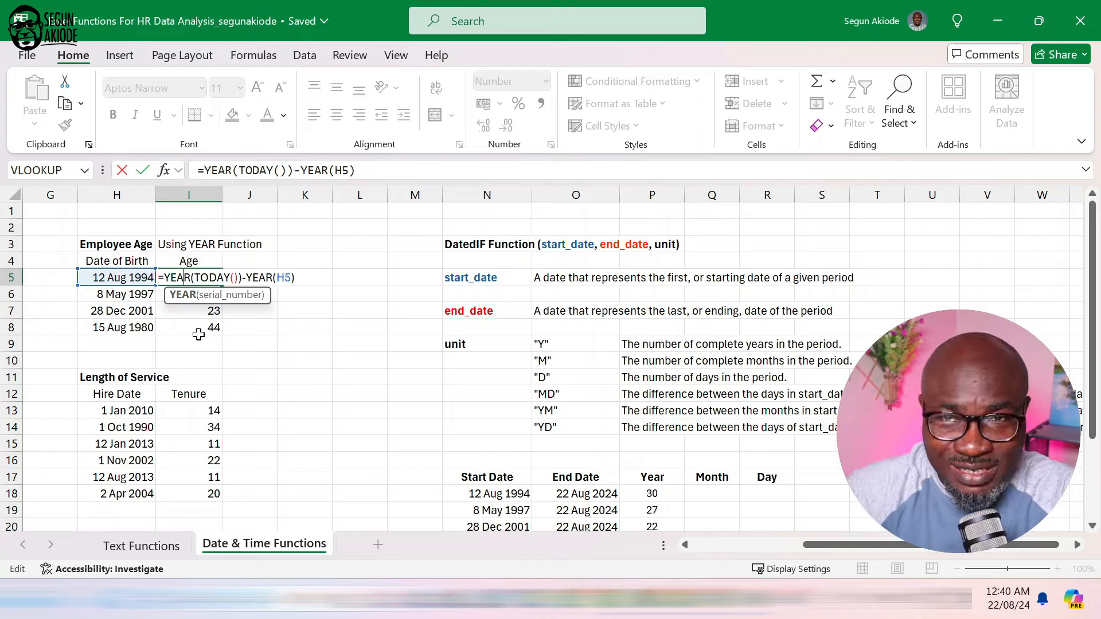
{"action": "key", "text": "Return"}
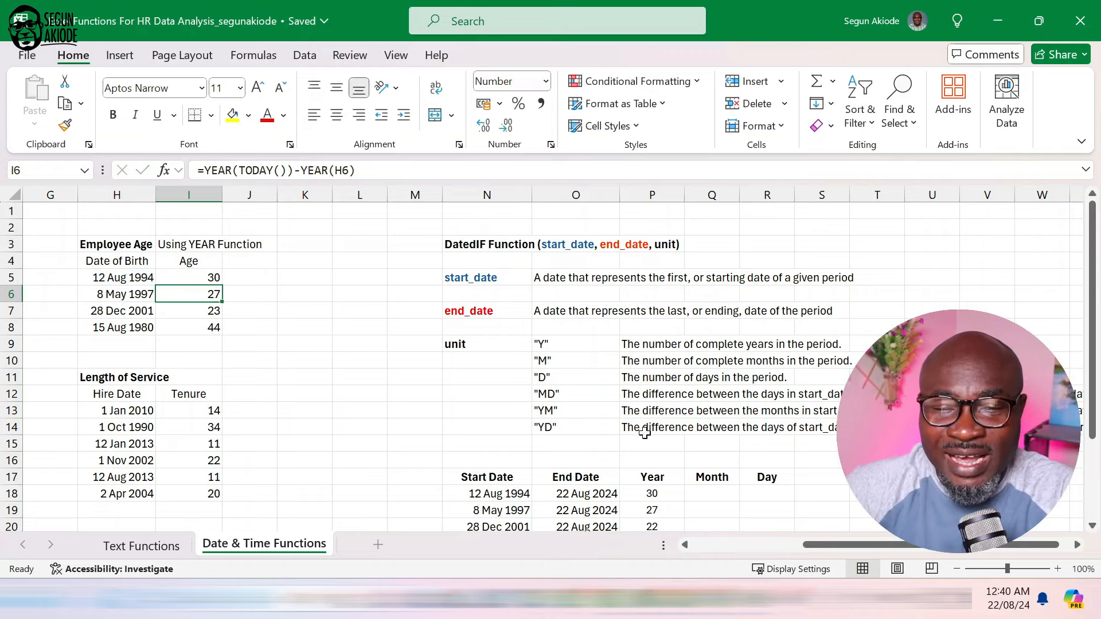
{"action": "scroll", "coordinate": [637, 430], "scroll_direction": "down", "scroll_amount": 1}
{"action": "scroll", "coordinate": [497, 296], "scroll_direction": "up", "scroll_amount": 1}
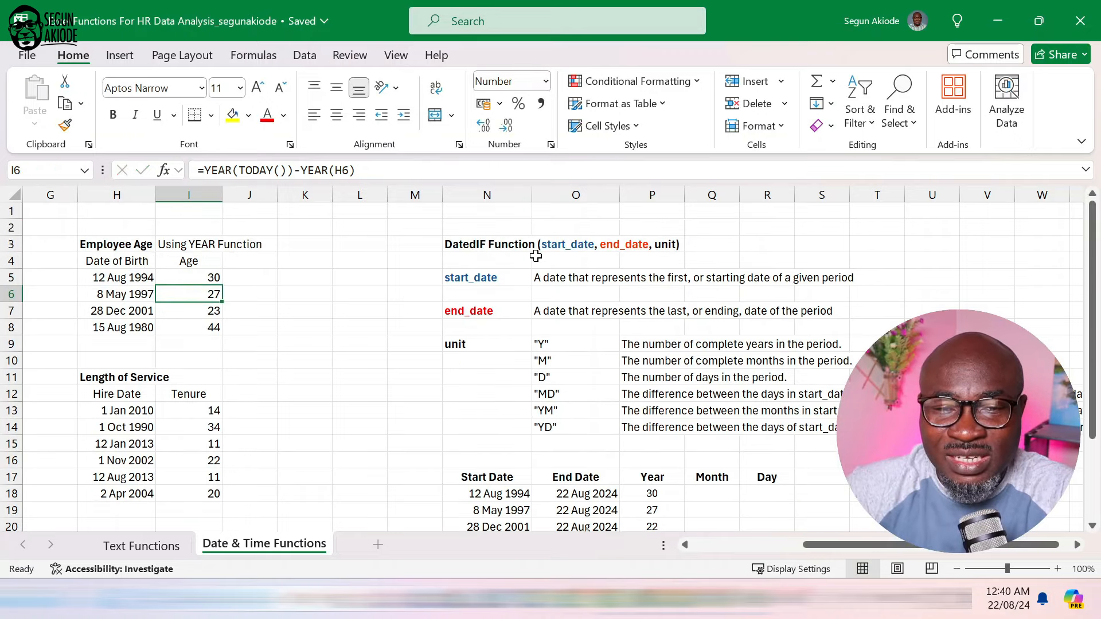
{"action": "scroll", "coordinate": [657, 500], "scroll_direction": "down", "scroll_amount": 1}
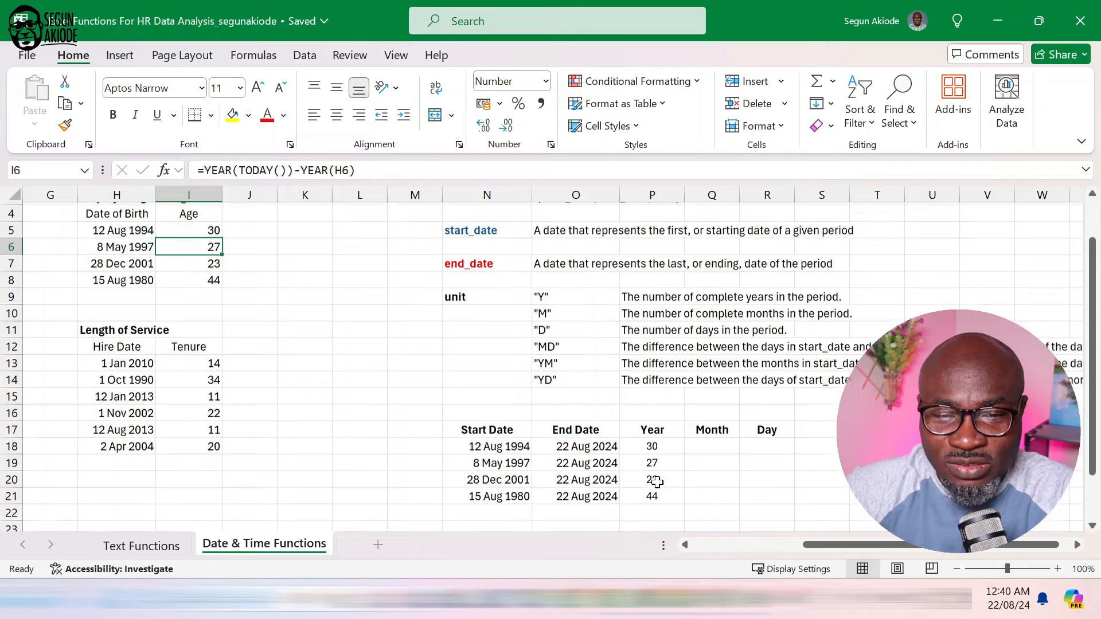
- Enter =DATEDIF(N18,TODAY(),"M") in Q18 to calculate the complete months since the start date
{"action": "left_click", "coordinate": [705, 445]}
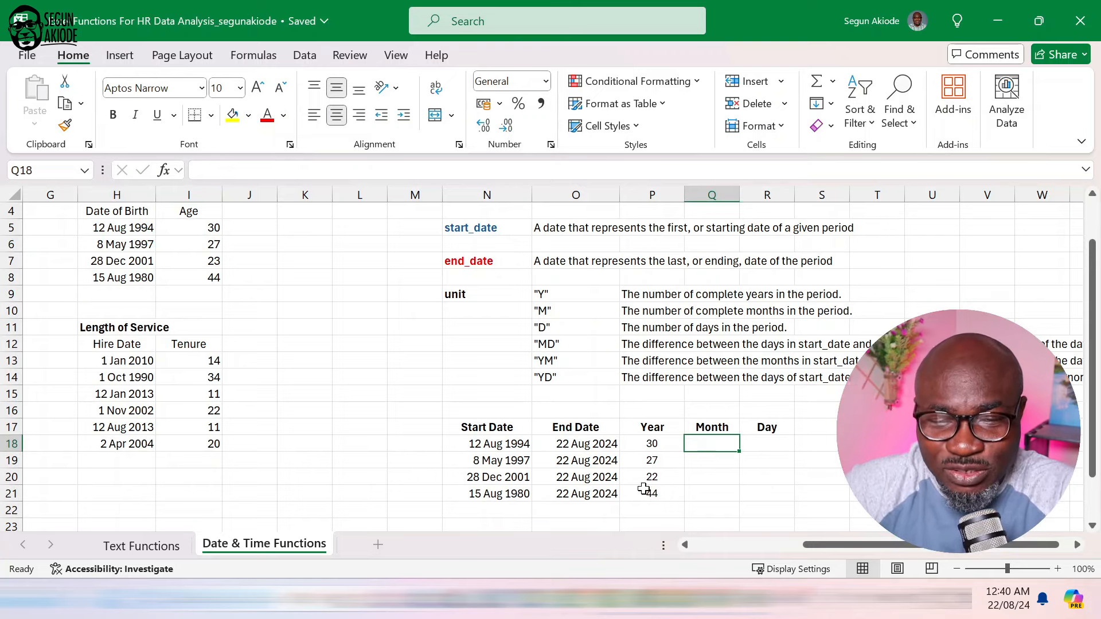
{"action": "type", "text": "="}
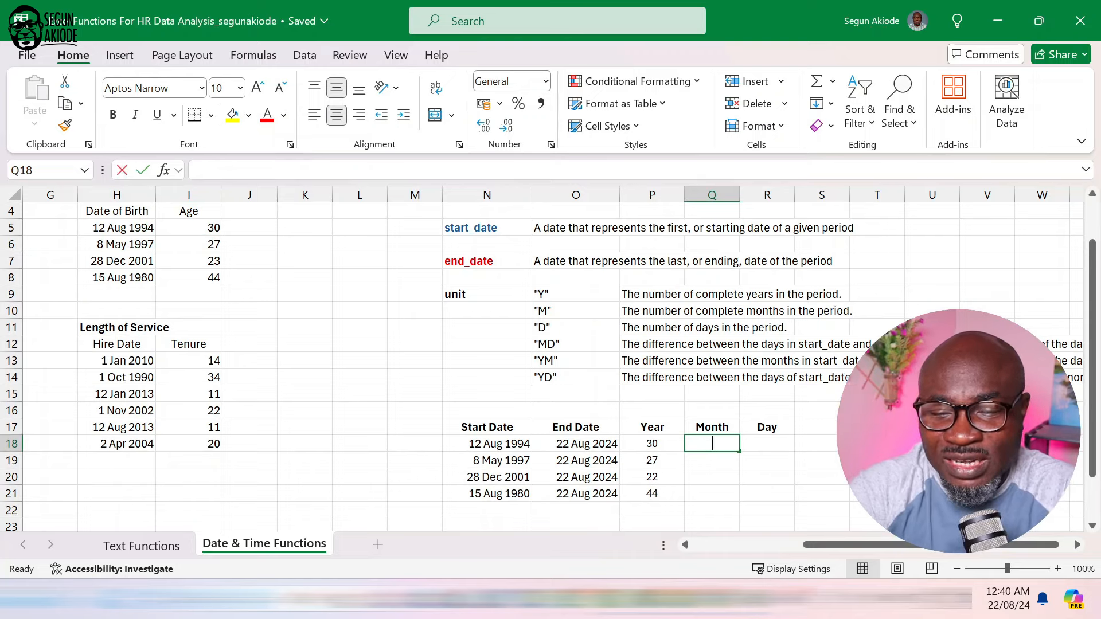
{"action": "type", "text": "DAT"}
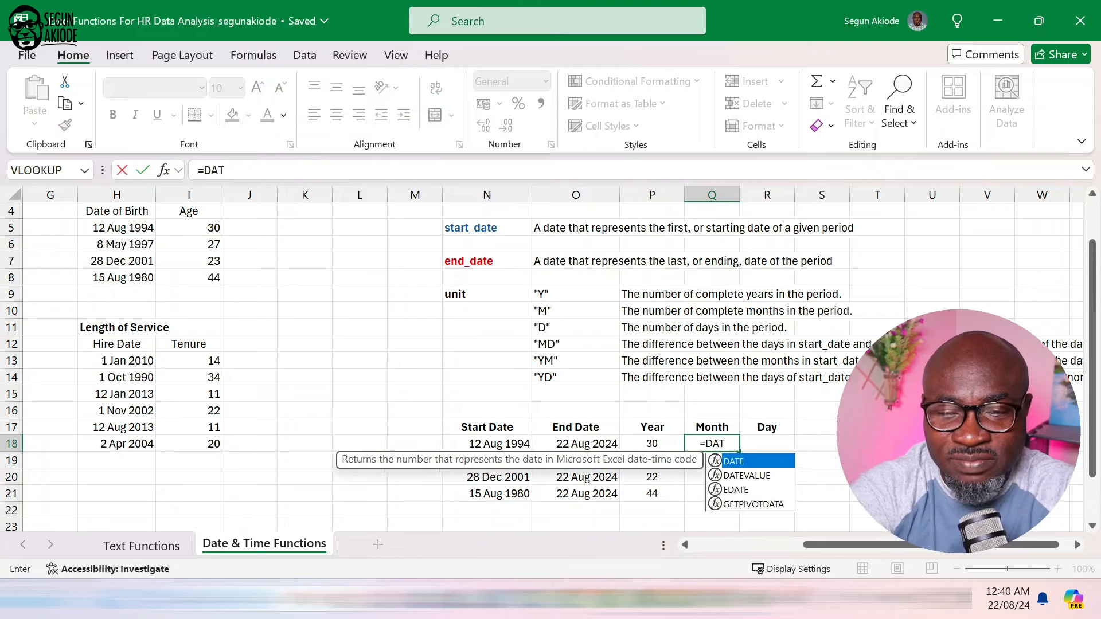
{"action": "type", "text": "EDIF"}
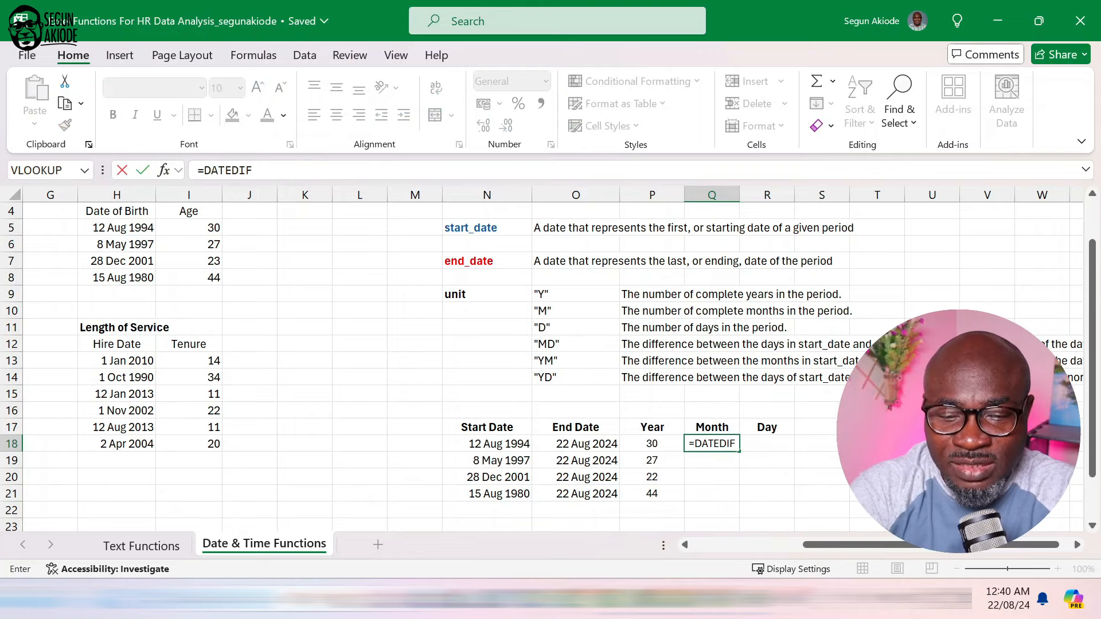
{"action": "type", "text": "("}
{"action": "scroll", "coordinate": [701, 390], "scroll_direction": "up", "scroll_amount": 1}
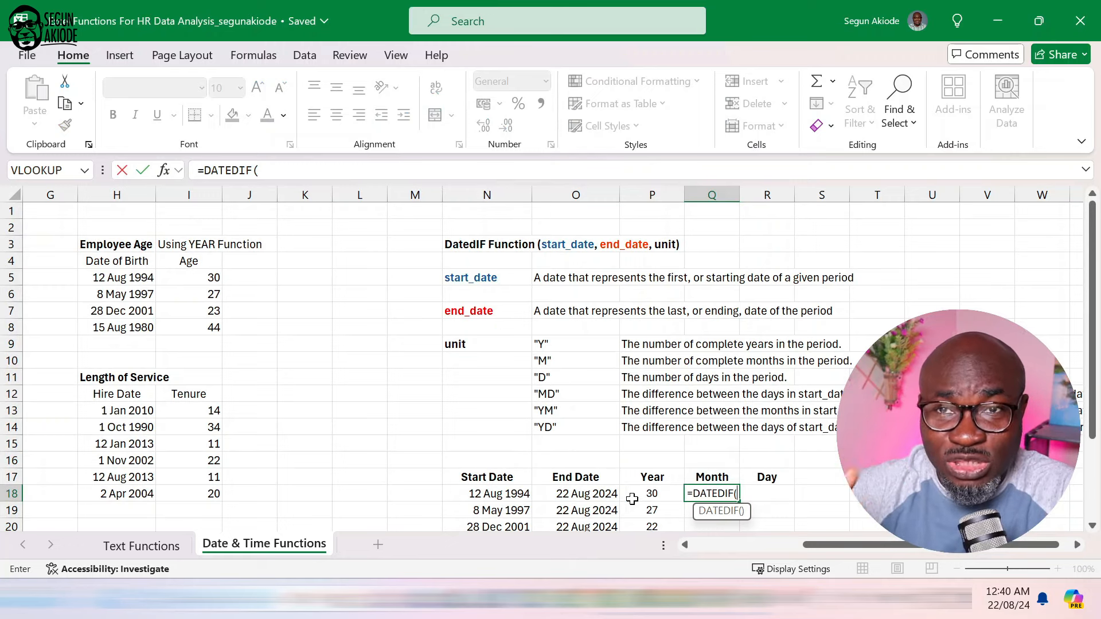
{"action": "left_click", "coordinate": [502, 496]}
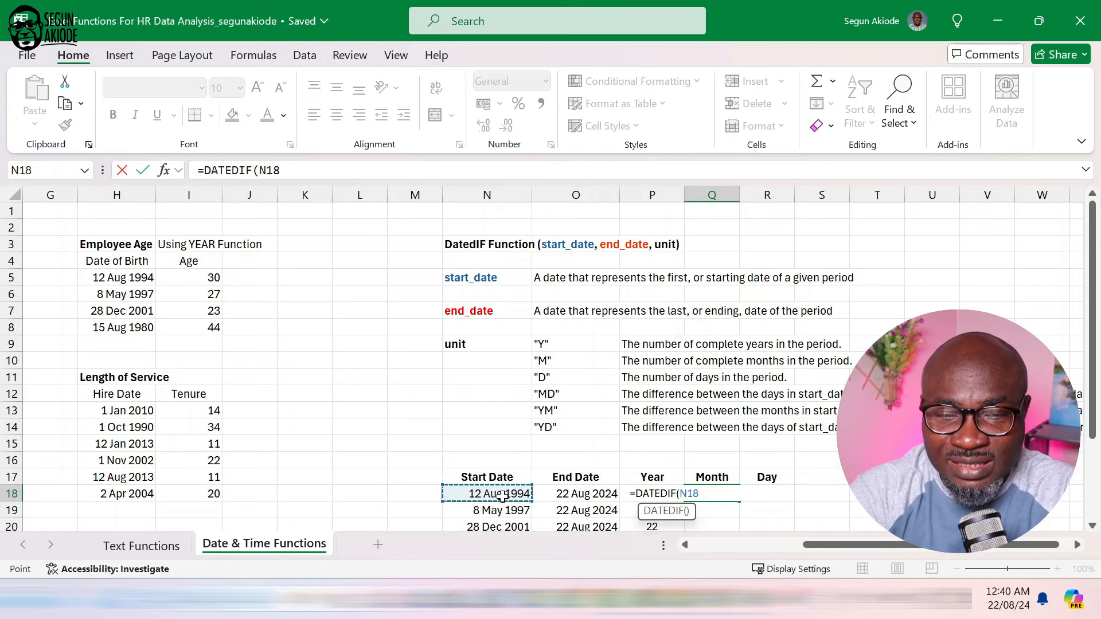
{"action": "type", "text": ",Toda"}
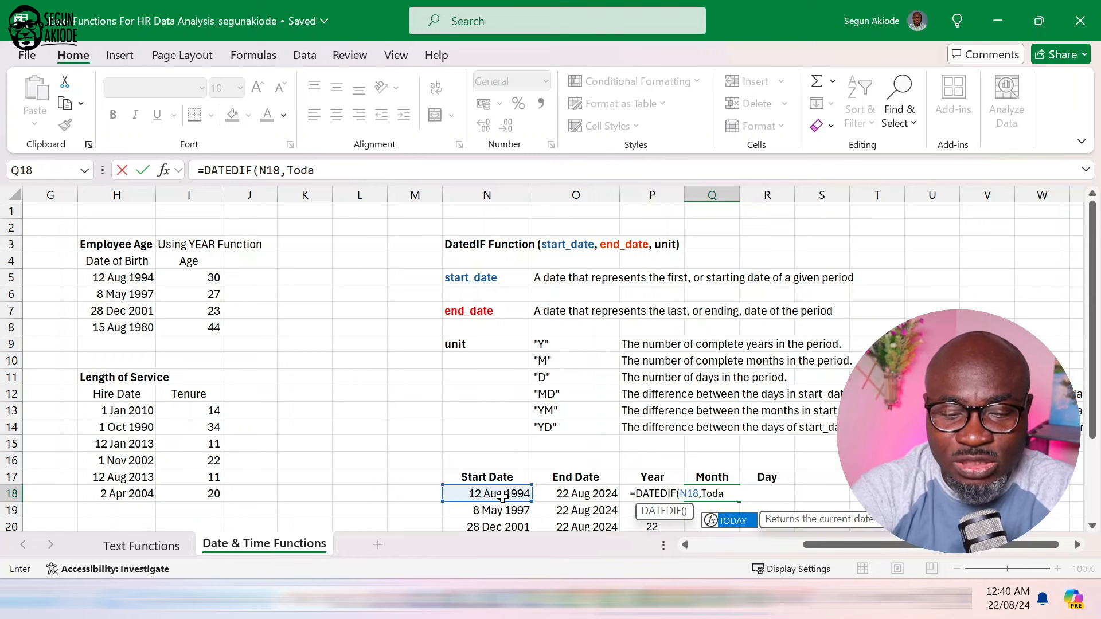
{"action": "type", "text": "y(),"}
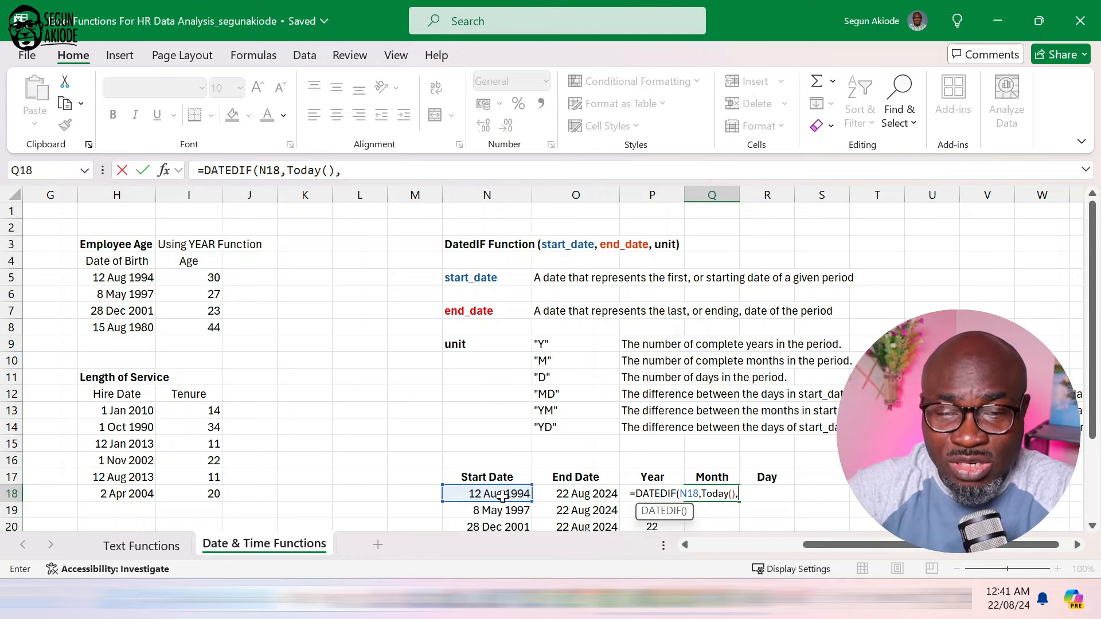
{"action": "type", "text": "\""}
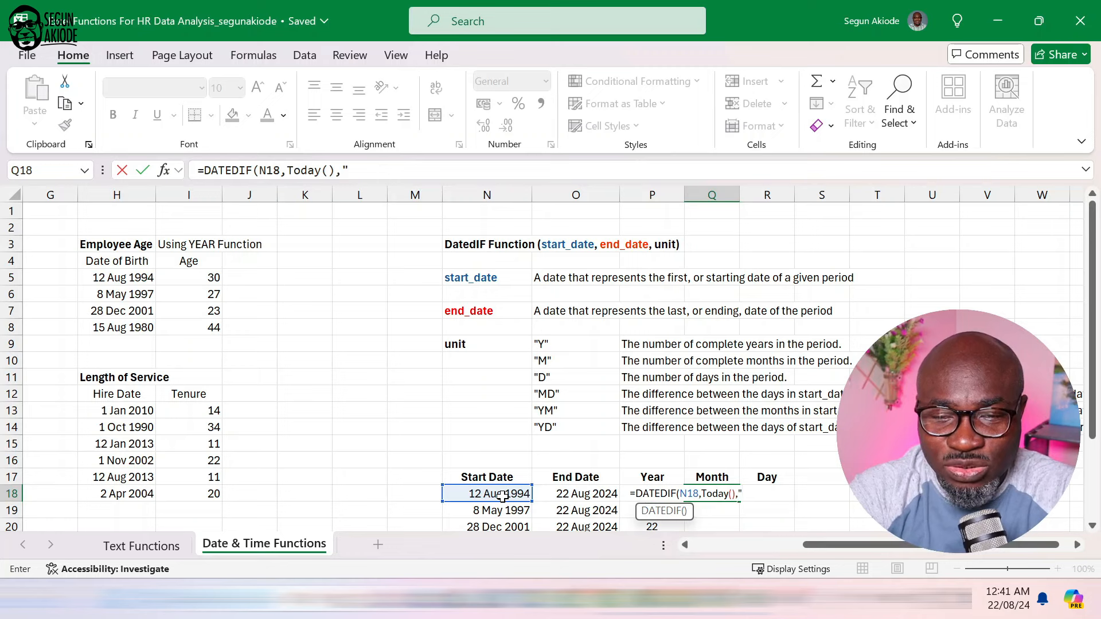
{"action": "type", "text": "M\")"}
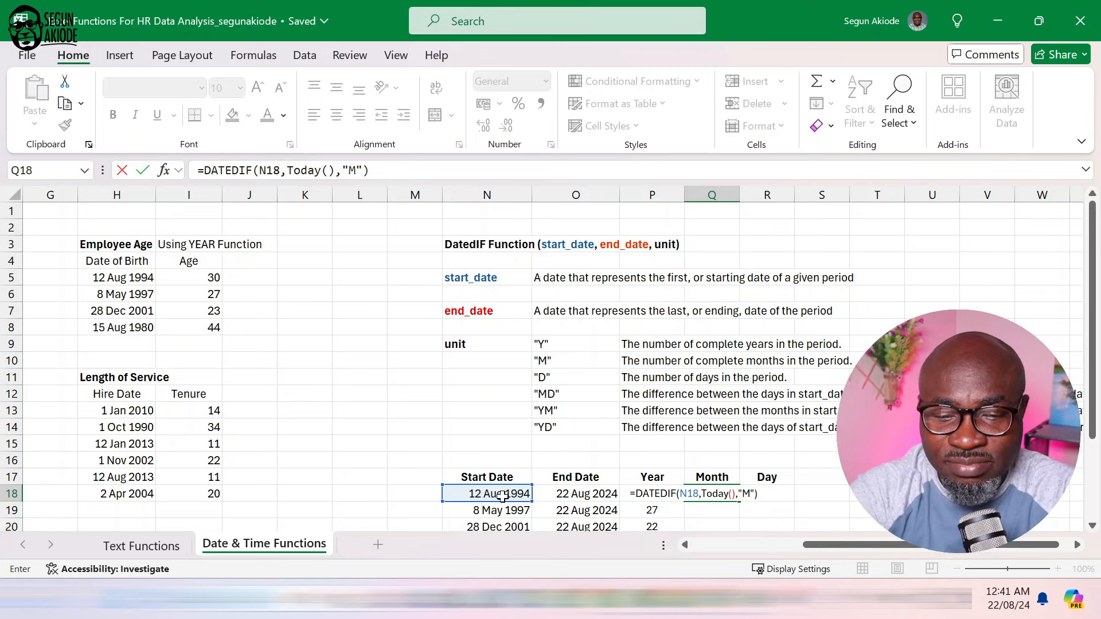
{"action": "key", "text": "Return"}
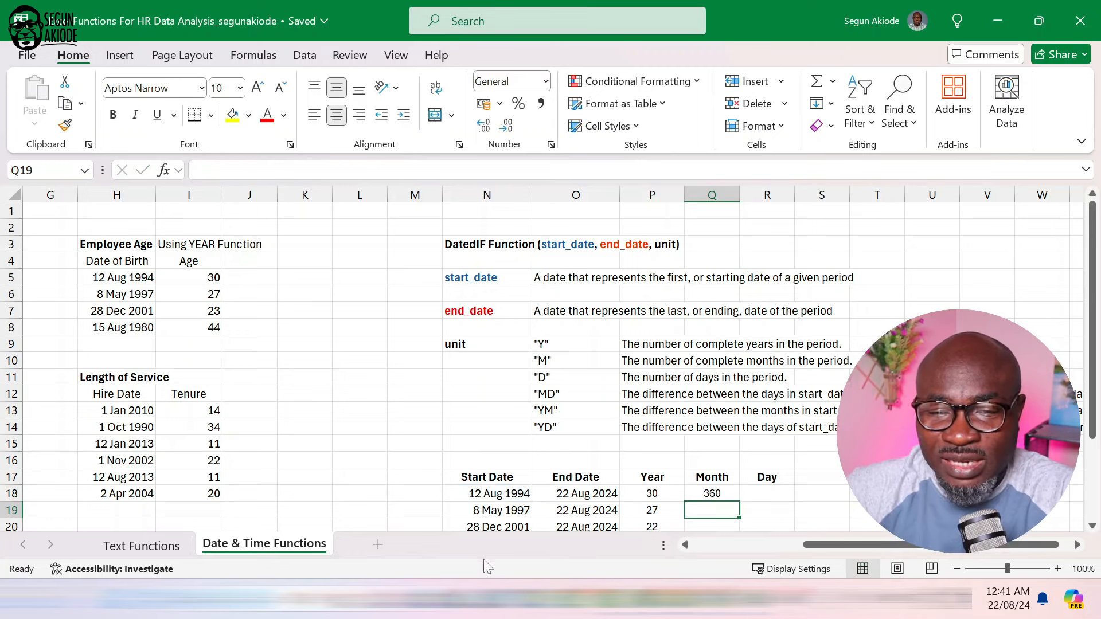
{"action": "left_click", "coordinate": [726, 493]}
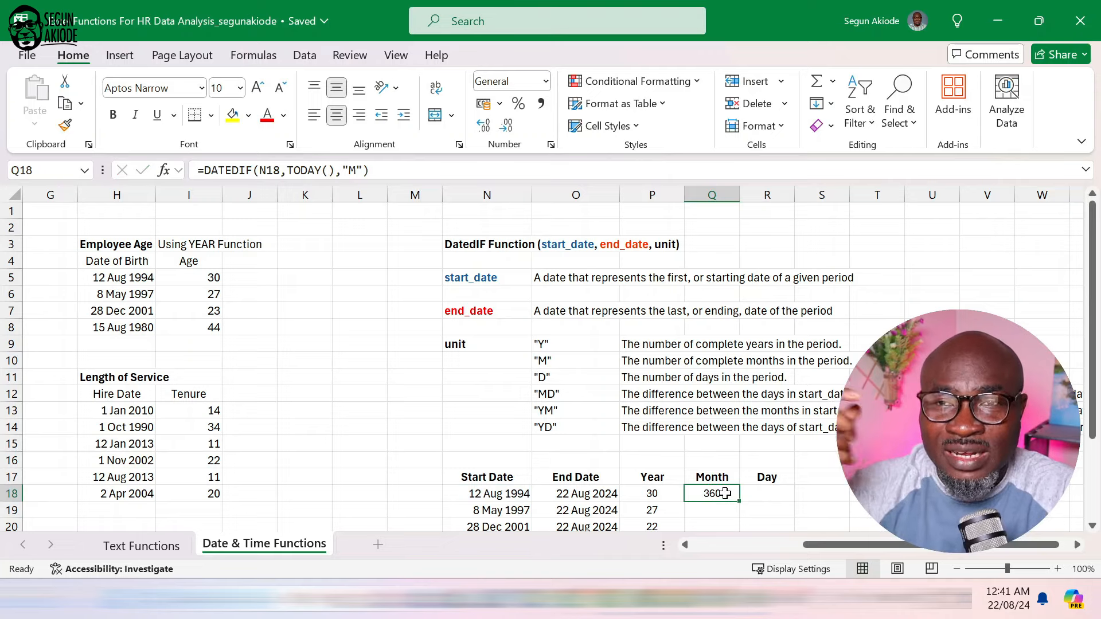
- Make the "Using YEAR Function" heading in I3 bold
{"action": "scroll", "coordinate": [725, 493], "scroll_direction": "down", "scroll_amount": 1}
{"action": "scroll", "coordinate": [725, 493], "scroll_direction": "down", "scroll_amount": 1}
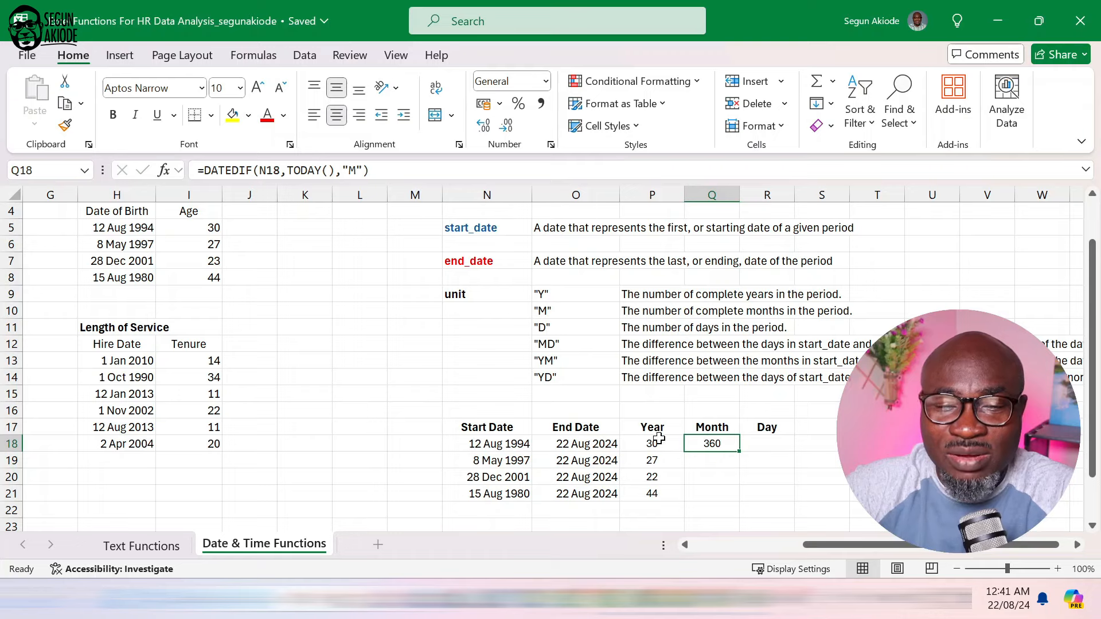
{"action": "scroll", "coordinate": [654, 444], "scroll_direction": "up", "scroll_amount": 2}
{"action": "left_click", "coordinate": [470, 245]}
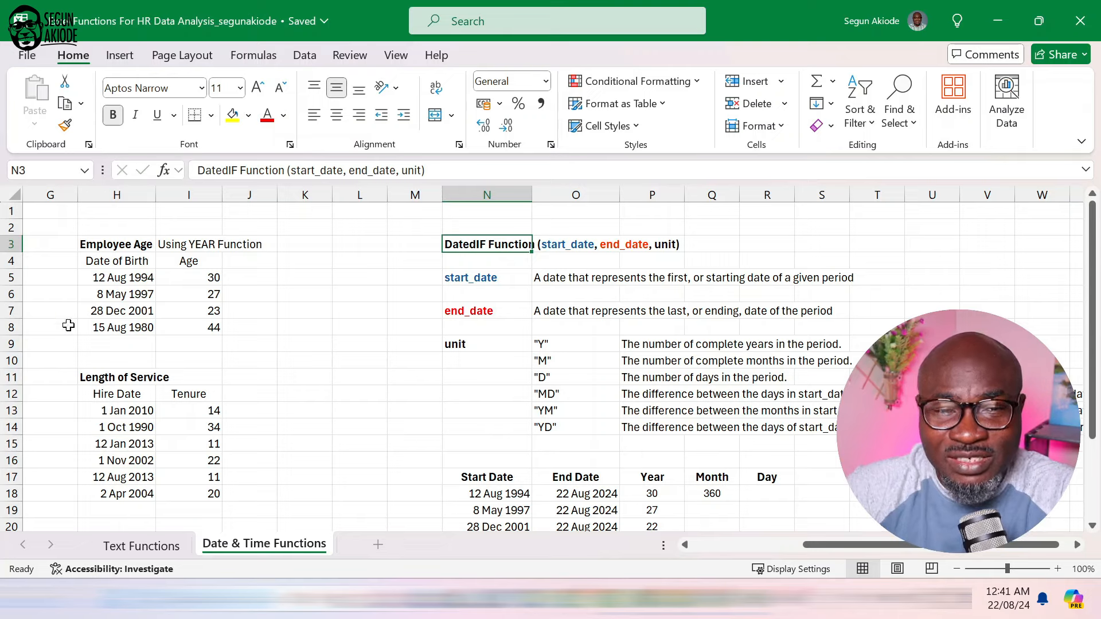
{"action": "left_click", "coordinate": [191, 245]}
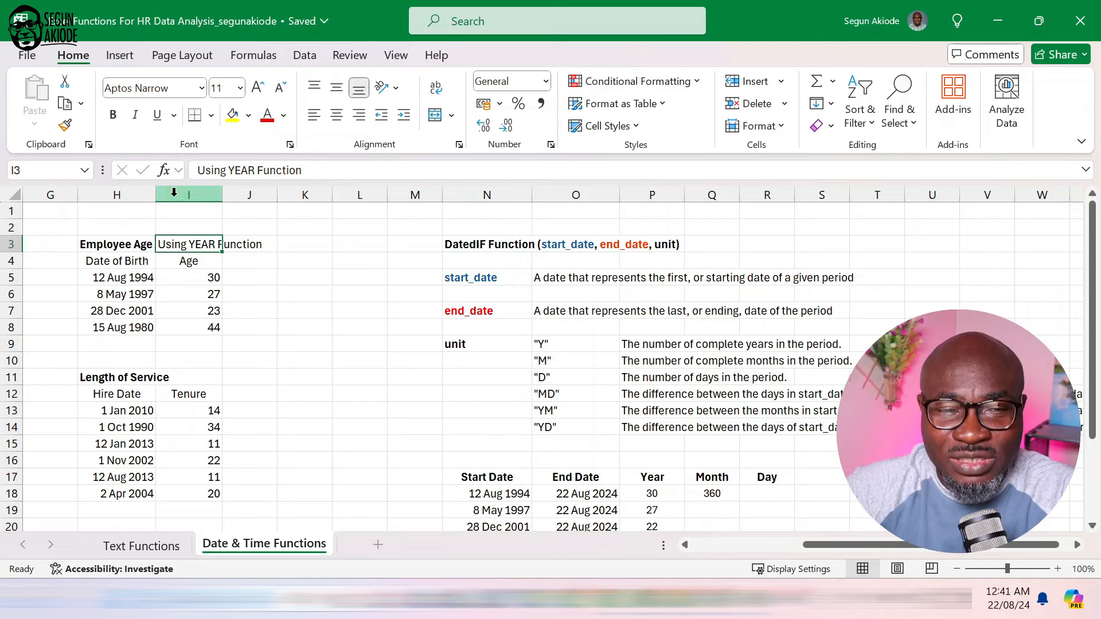
{"action": "key", "text": "ctrl+b"}
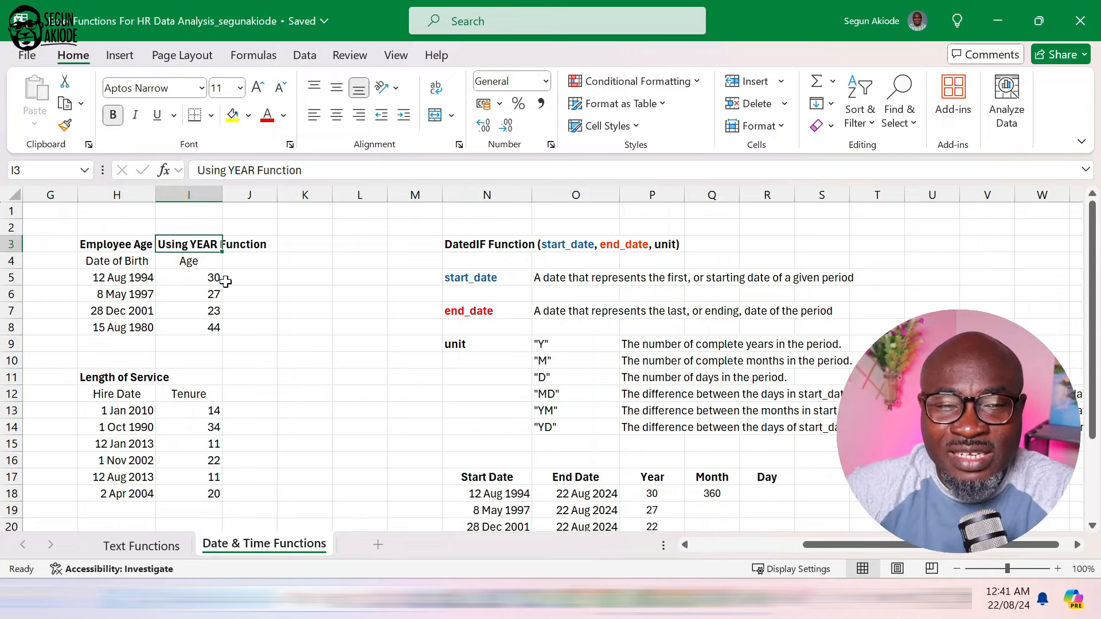
- Examine the YEAR-based age formula in I5 and its reference to the date of birth
{"action": "left_click", "coordinate": [212, 277]}
{"action": "type", "text": "=YEAR(TODAY())-YEAR(H5)"}
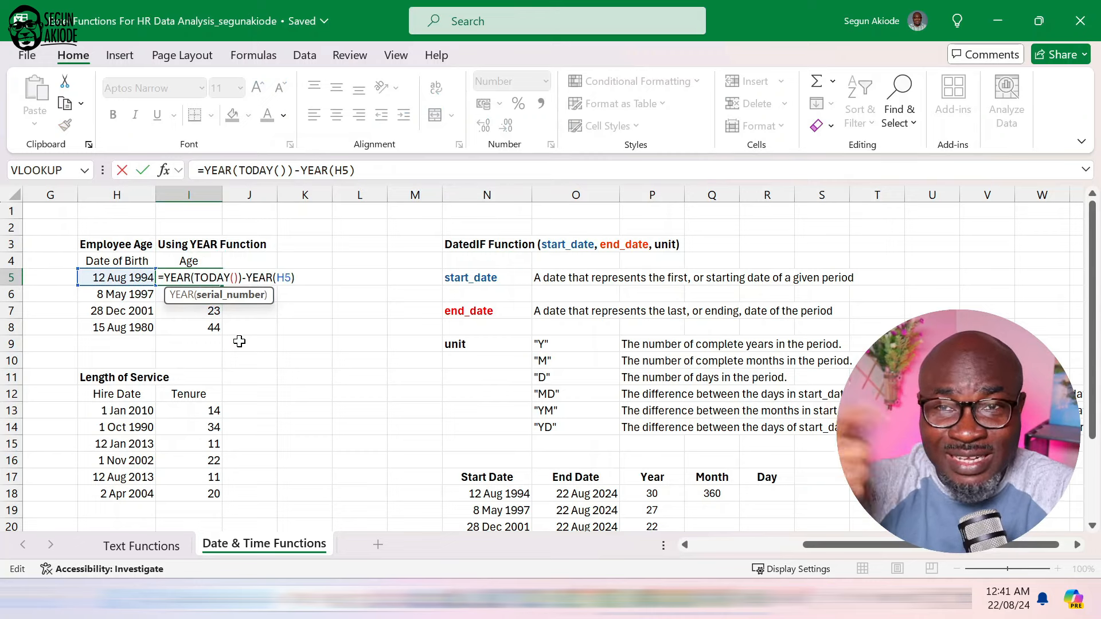
{"action": "key", "text": "ctrl+Return"}
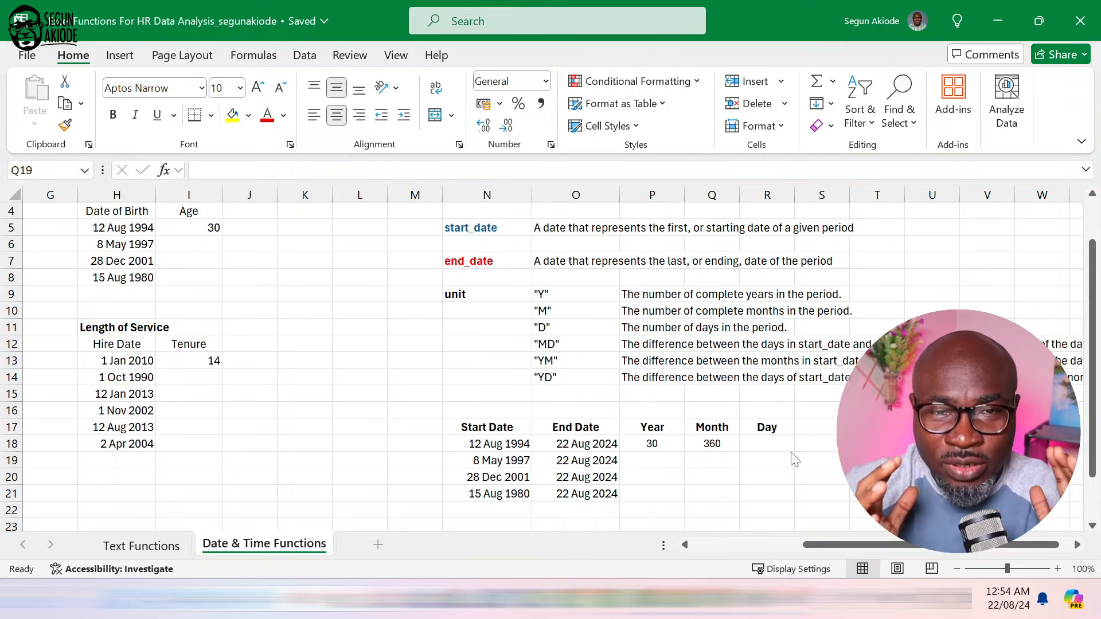